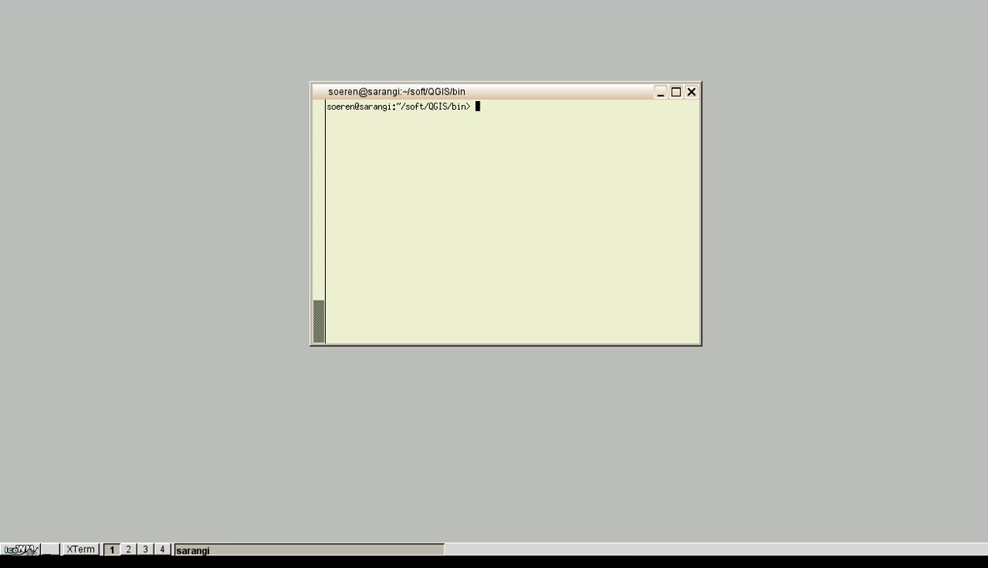
- Launch Quantum GIS by rerunning its earlier start command from the terminal history
key("Up")
key("Up")
key("Return")
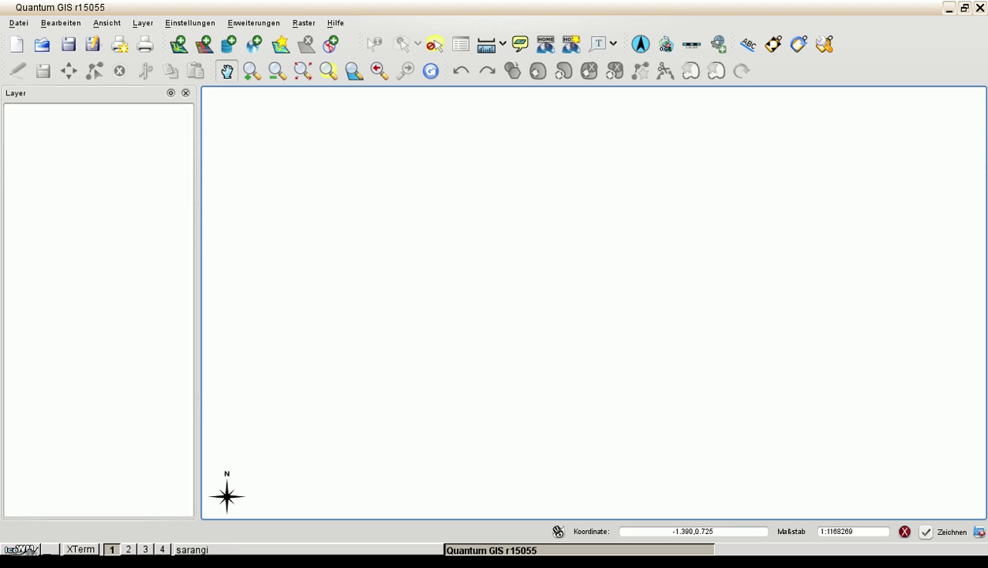
- Open the recent project simple and briefly toggle the visibility of the Delaunay_triangulation layer
left_click(18, 23)
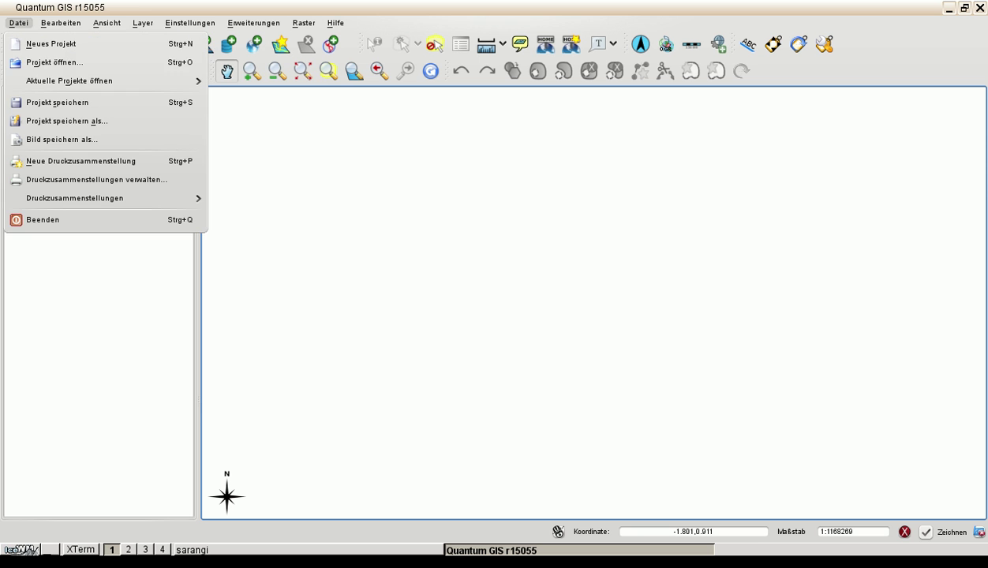
mouse_move(78, 80)
left_click(263, 84)
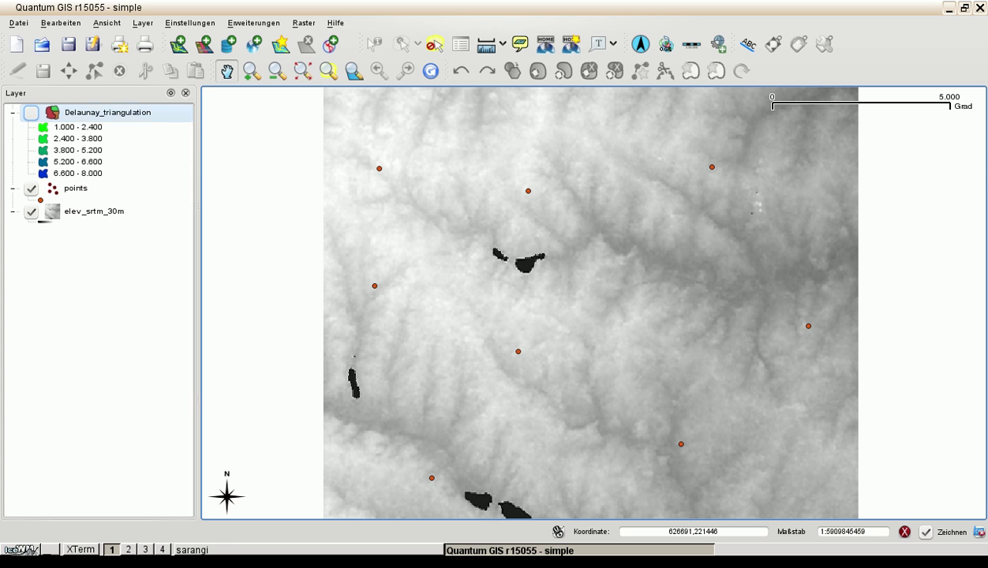
left_click(31, 112)
left_click(31, 113)
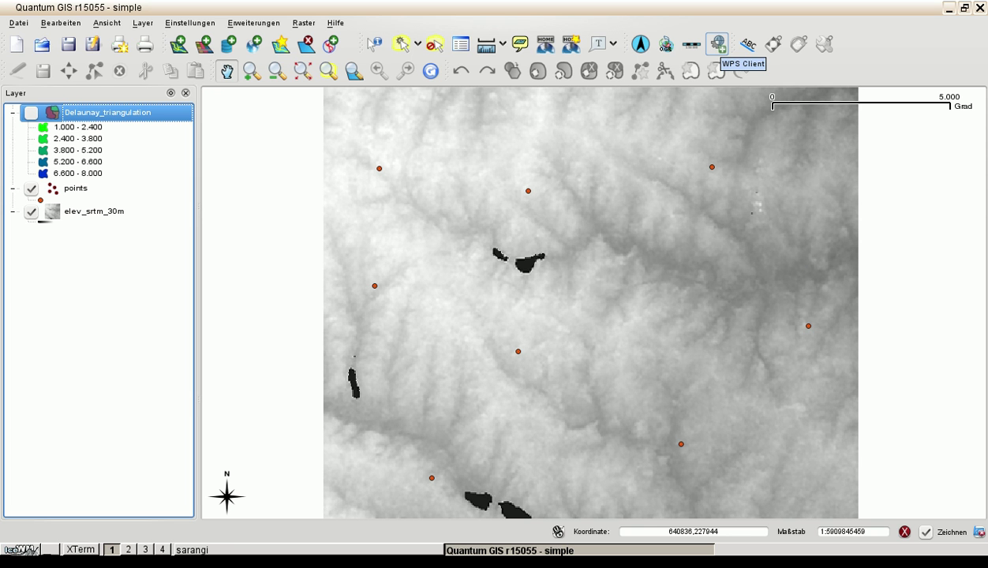
- Open the WPS Client and connect to the server PyWPS local GRASS GIS 7
left_click(718, 43)
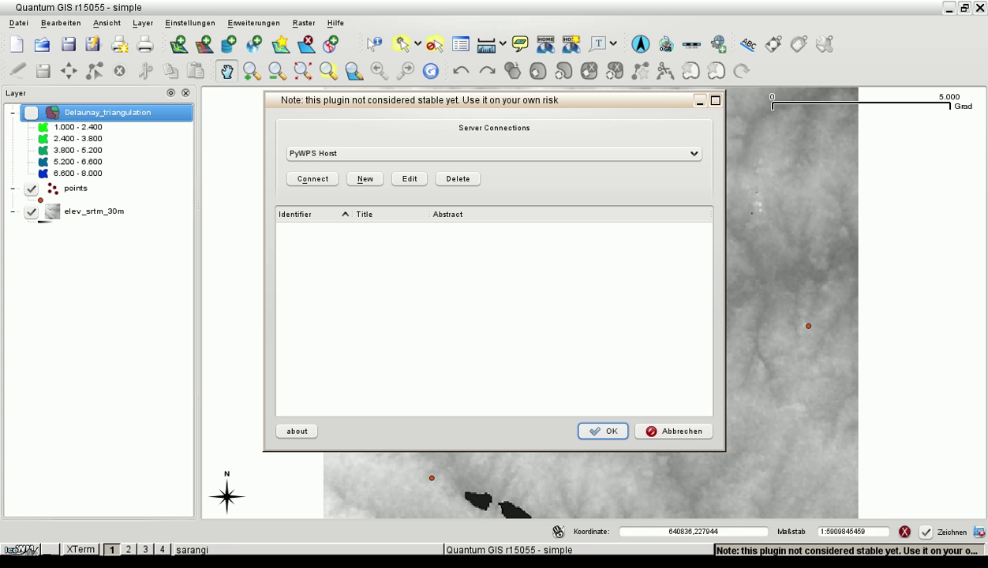
left_click_drag(495, 101, 524, 98)
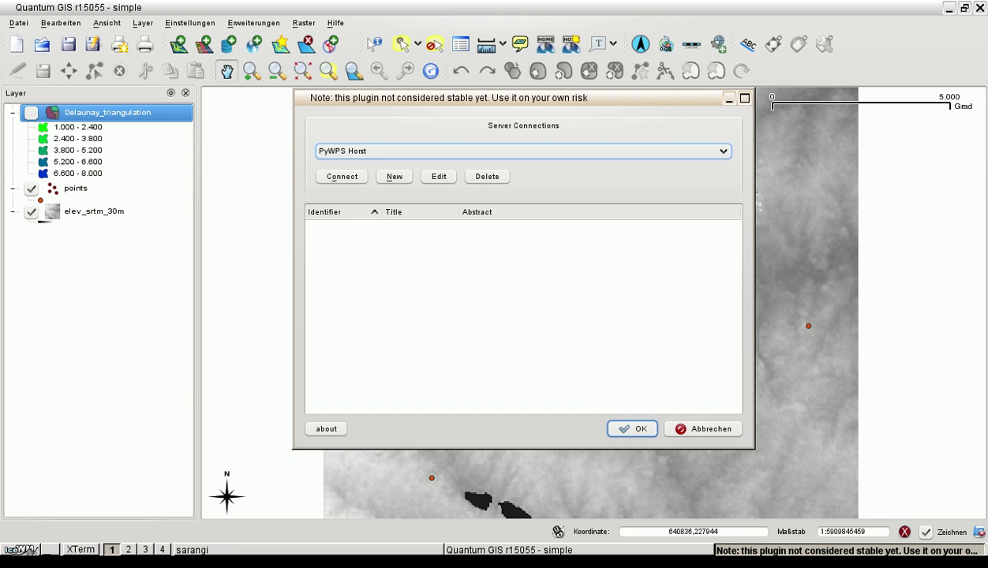
left_click(523, 151)
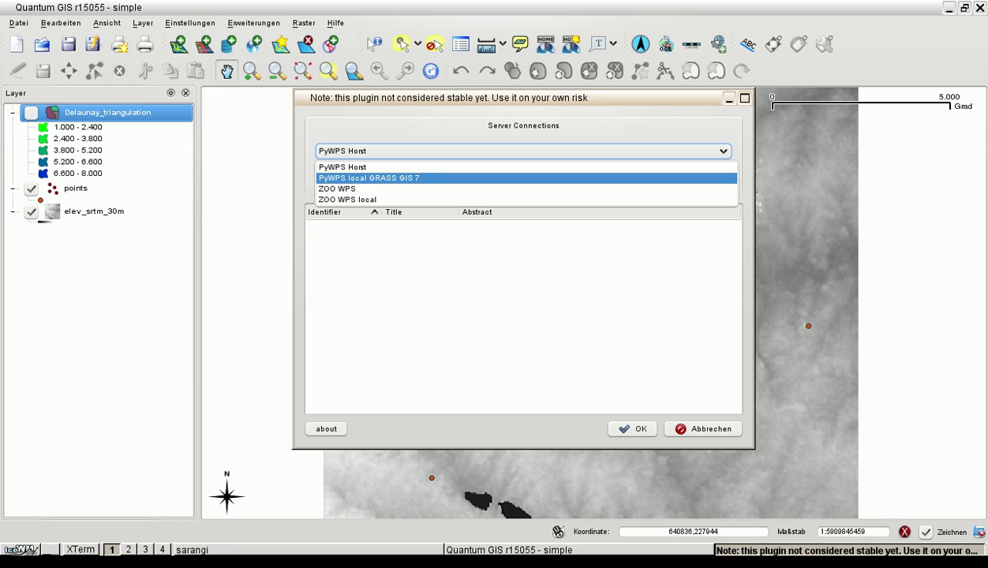
left_click(347, 178)
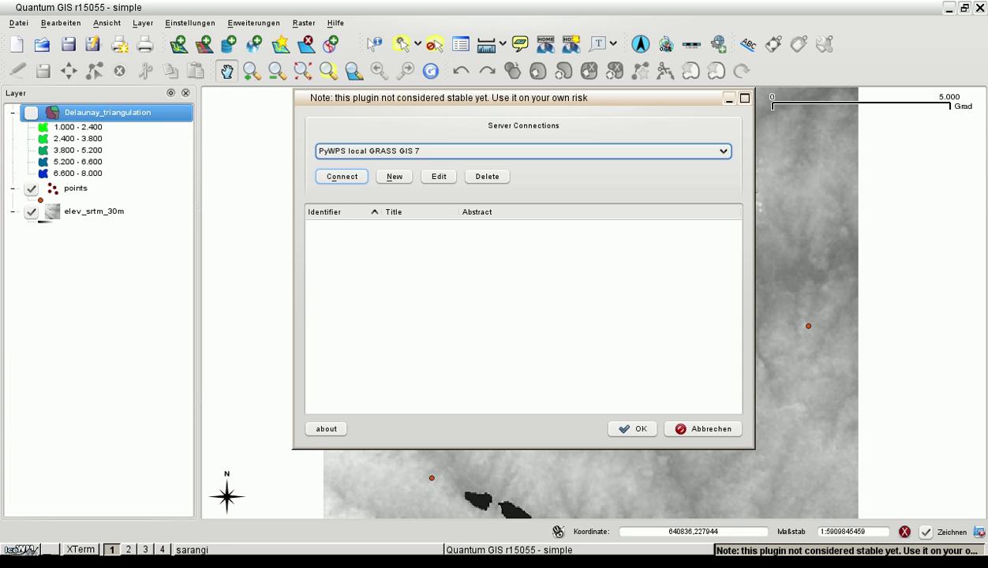
left_click(343, 176)
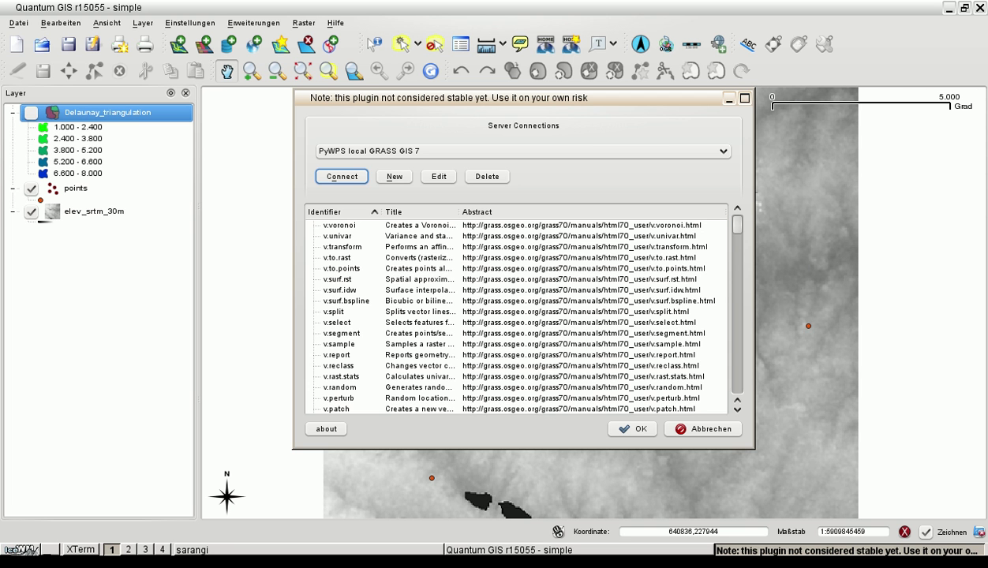
- Widen the Title column of the WPS process list and open the v.voronoi process
left_click_drag(453, 211, 653, 211)
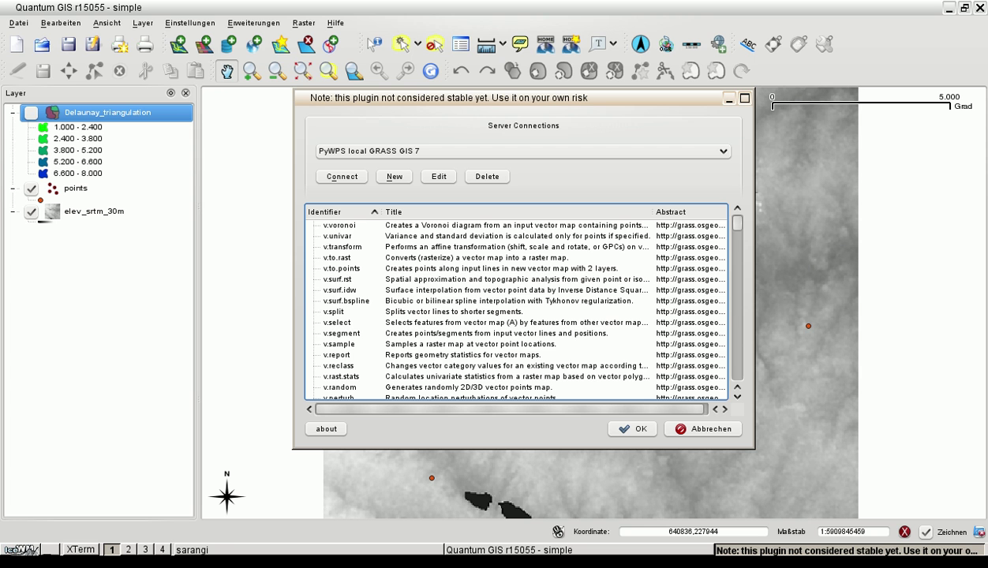
left_click_drag(737, 222, 737, 368)
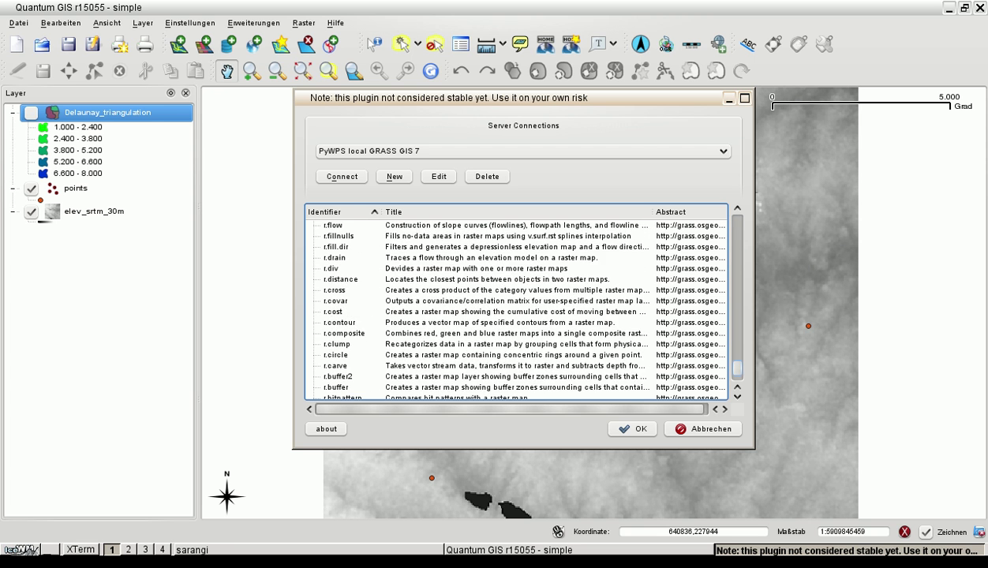
scroll(517, 308, "up", 20)
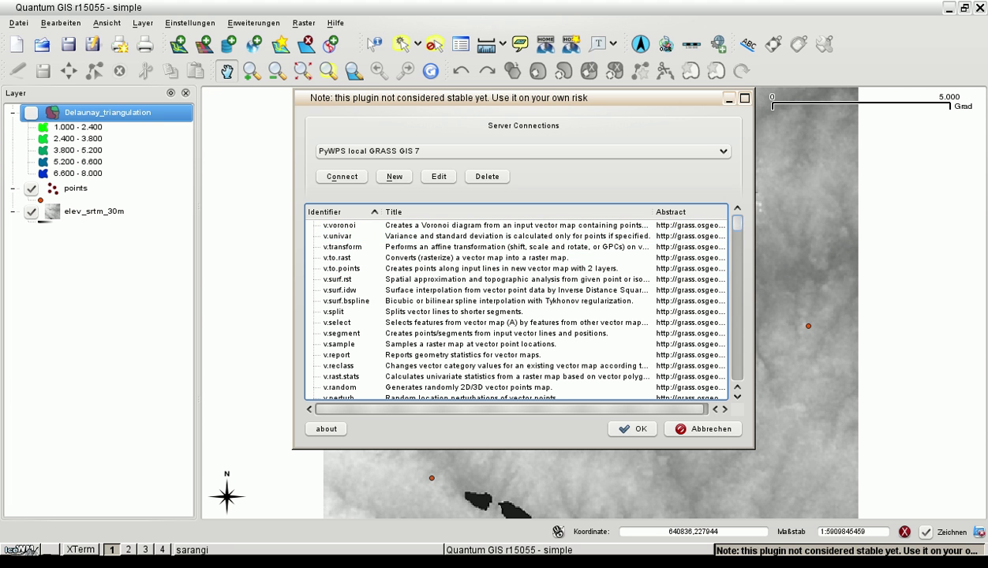
scroll(517, 312, "down", 20)
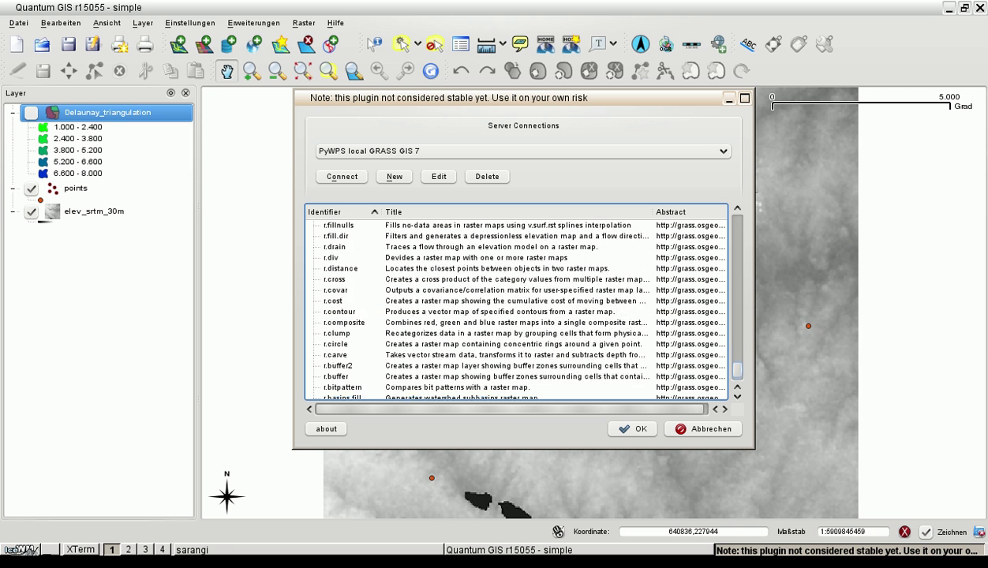
scroll(517, 312, "up", 20)
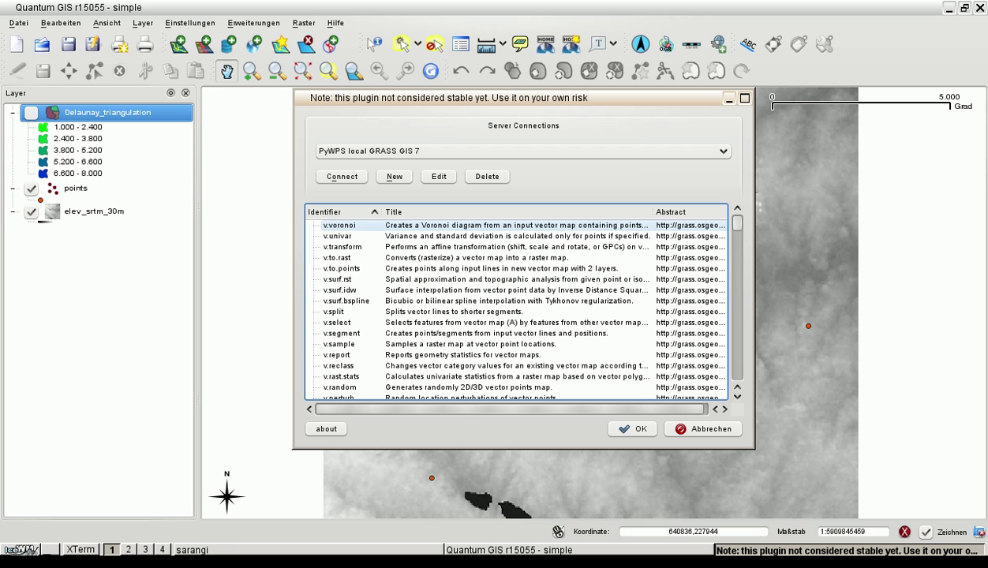
left_click(341, 226)
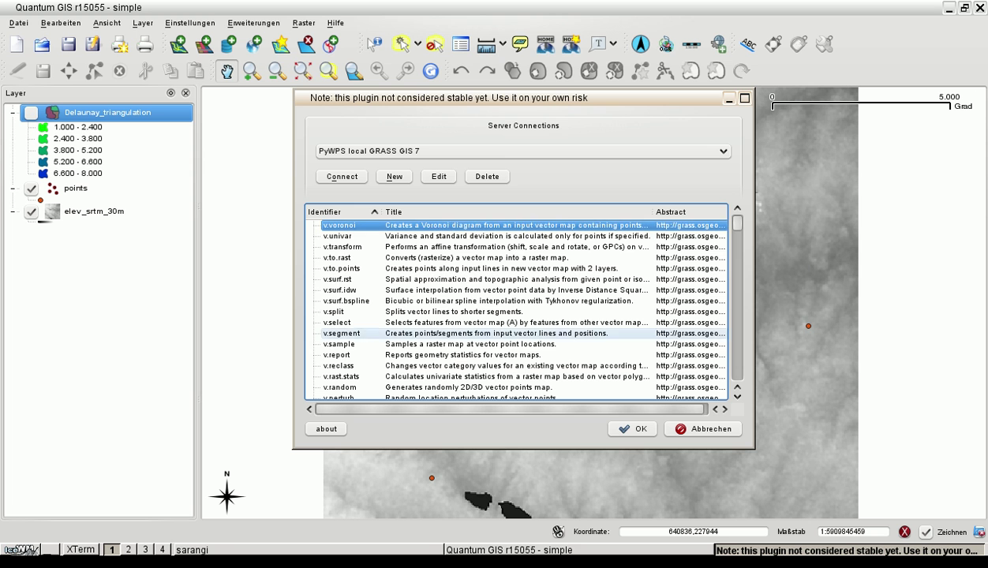
left_click(633, 429)
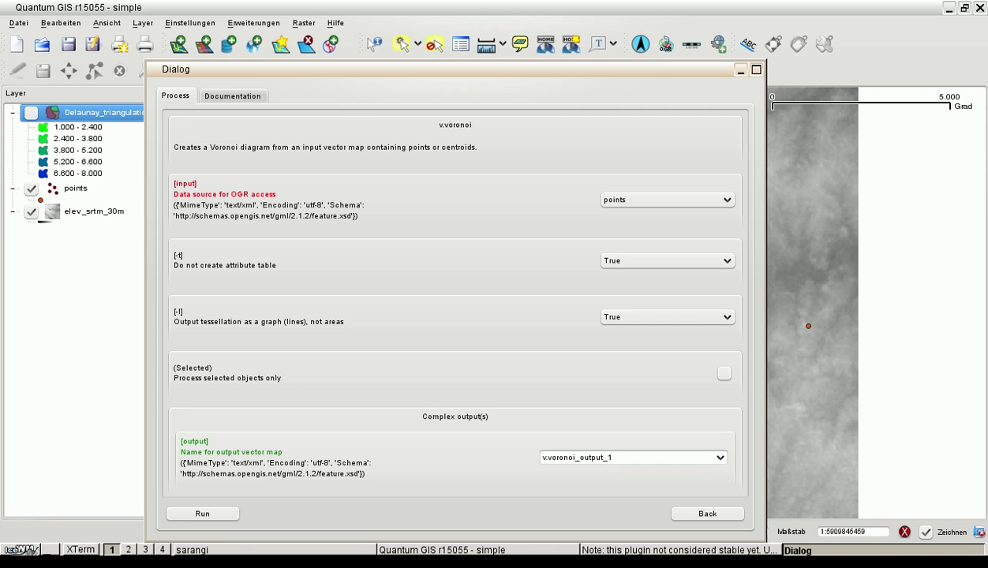
left_click_drag(456, 70, 491, 23)
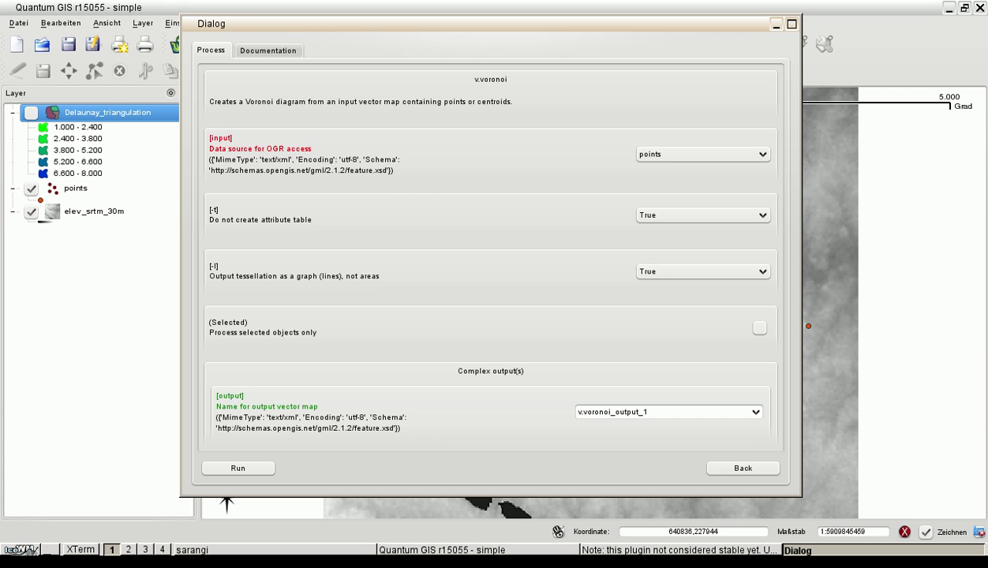
- Look through the v.voronoi documentation from beginning to end, and return to the process parameters
left_click(268, 50)
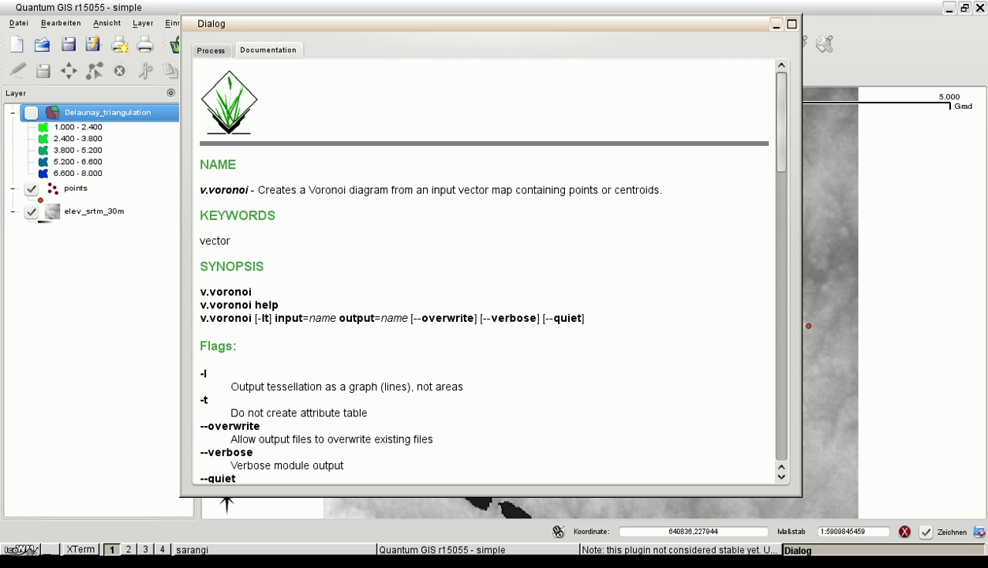
mouse_move(782, 118)
left_mouse_down()
mouse_move(781, 428)
mouse_move(781, 121)
left_mouse_up()
left_click_drag(781, 120, 782, 407)
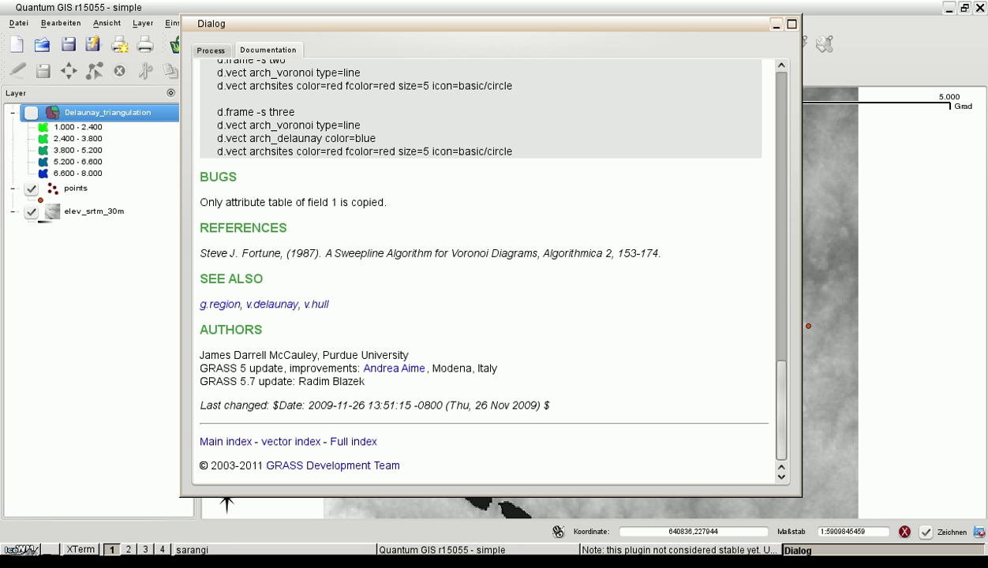
left_click_drag(781, 408, 781, 117)
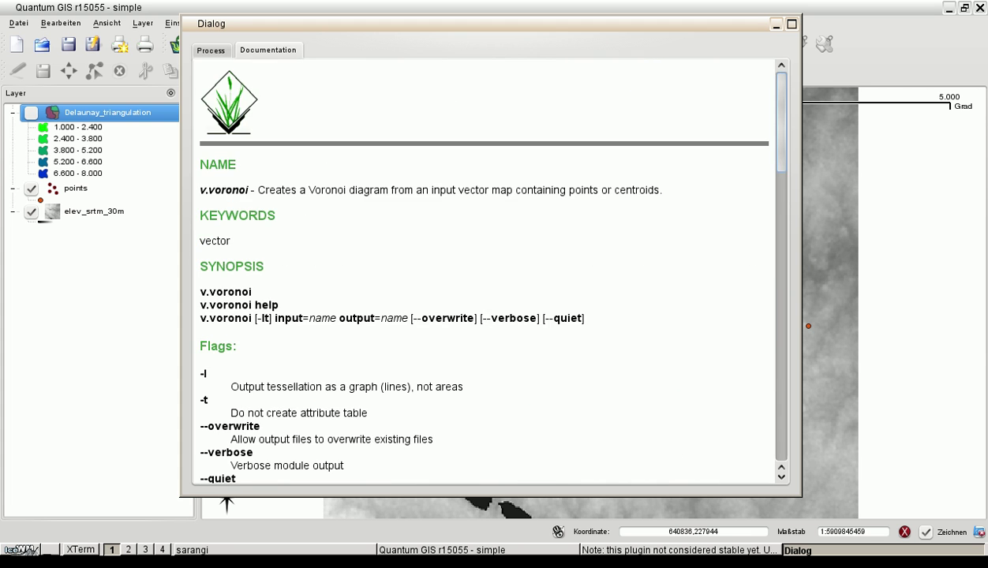
left_click(211, 51)
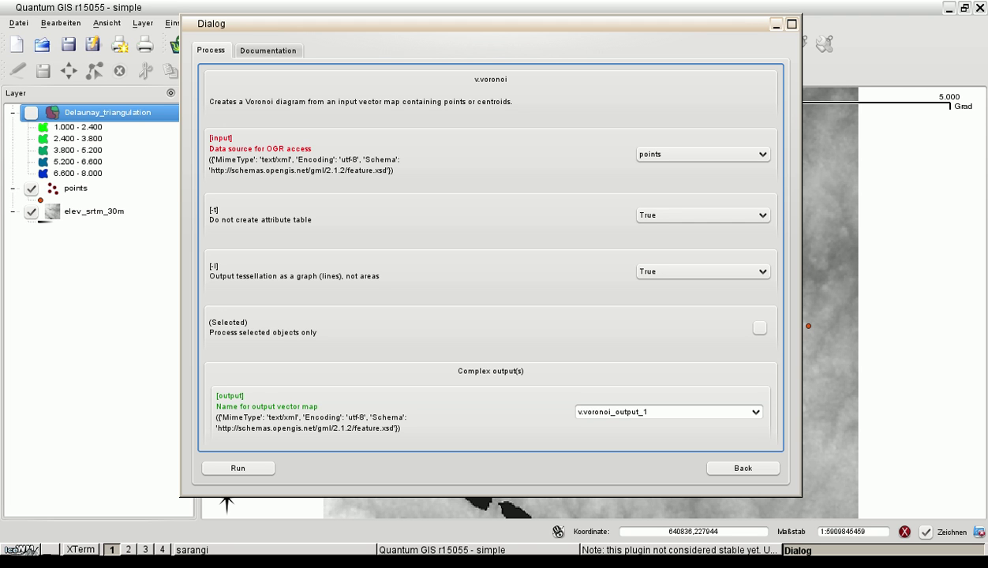
- Choose points as the v.voronoi input and set both the -t and -l flags to False
left_click(703, 154)
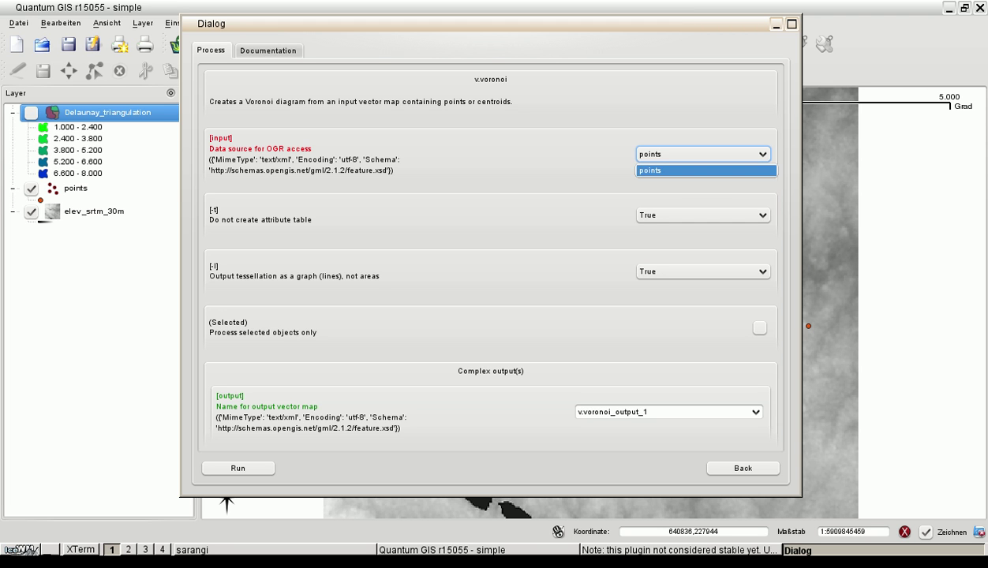
left_click(703, 170)
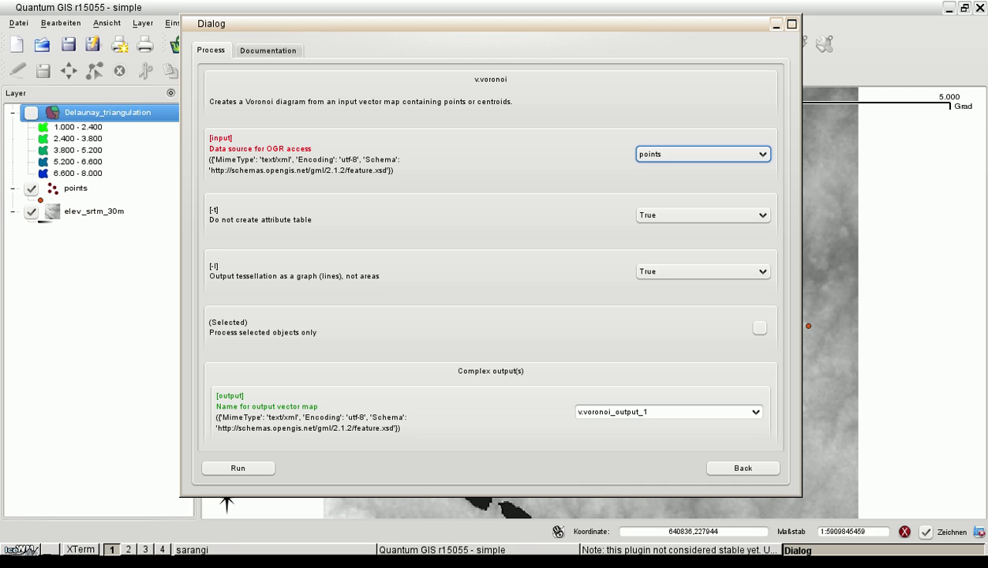
left_click(703, 215)
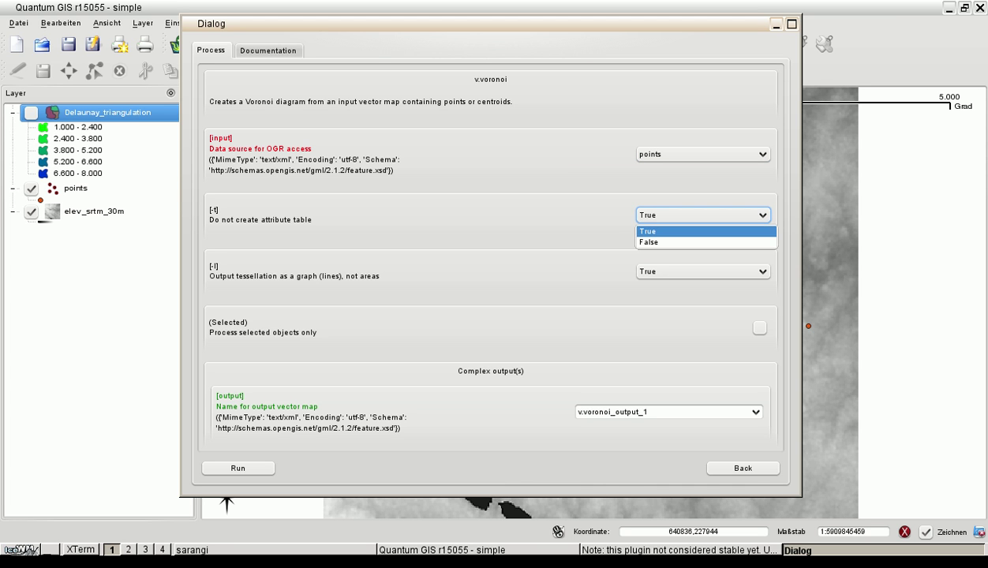
key("Down")
key("Return")
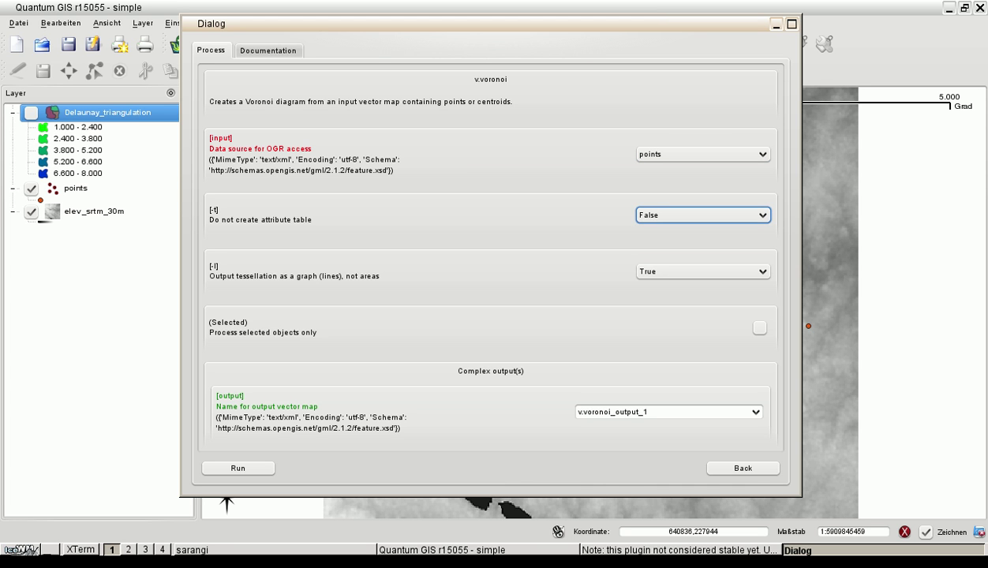
left_click(702, 272)
left_click(695, 299)
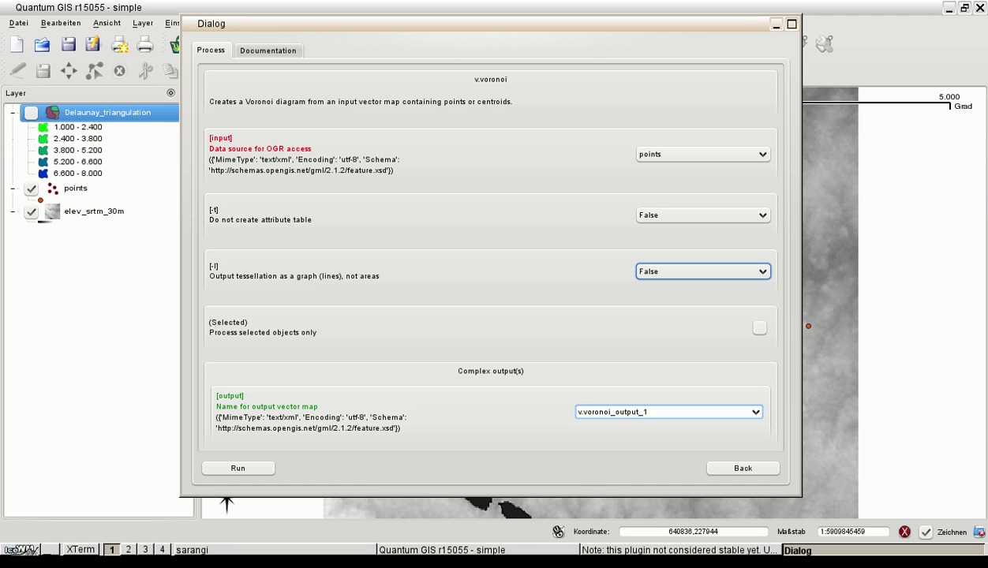
- Run v.voronoi with v.voronoi_output_1 as the output vector map and return to the process list
left_click(650, 412)
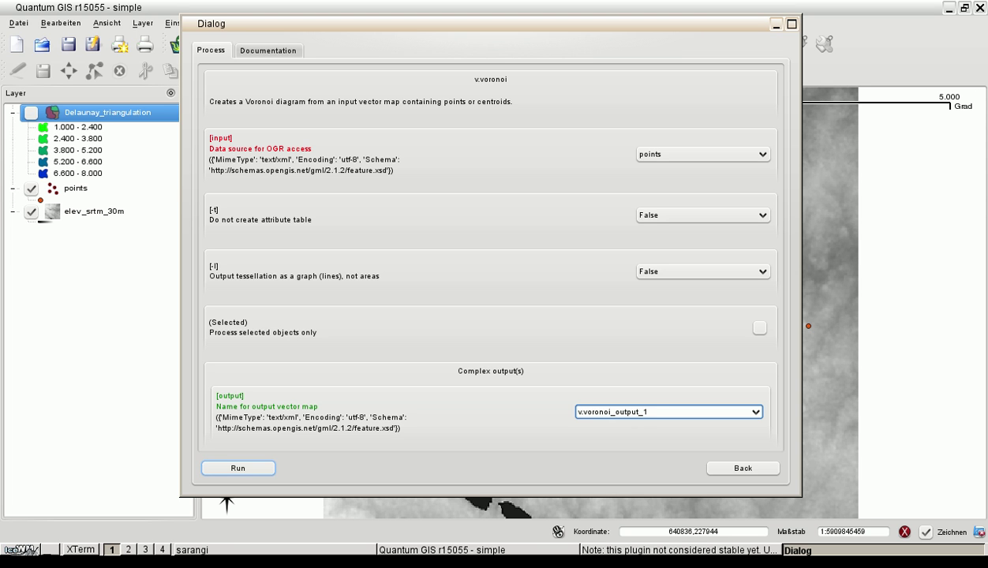
left_click(238, 469)
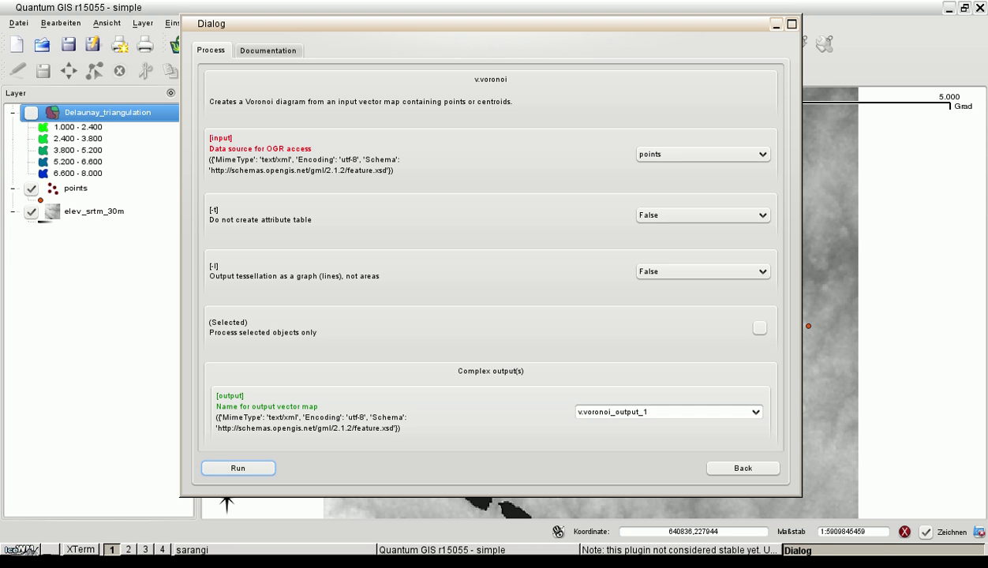
key("Return")
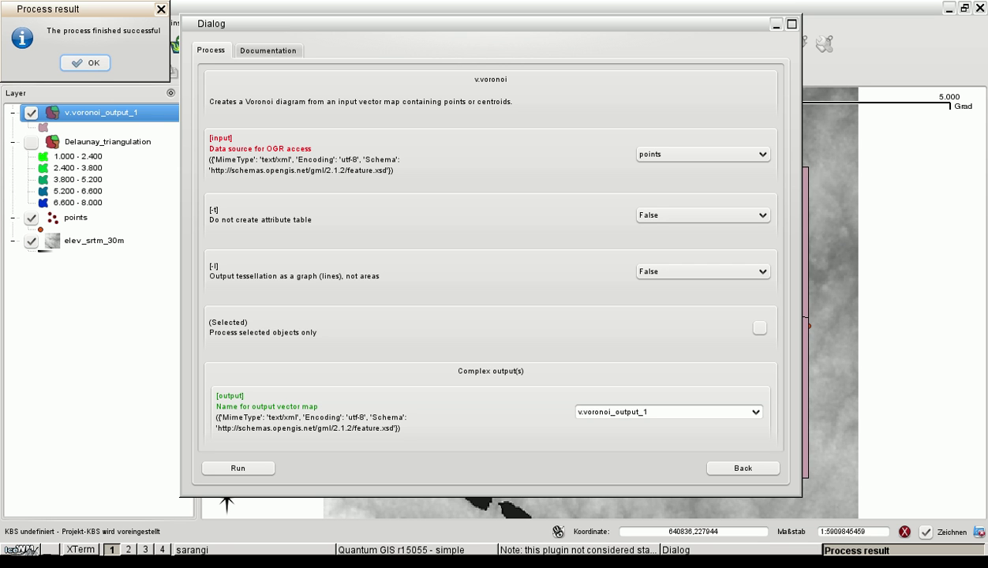
key("Return")
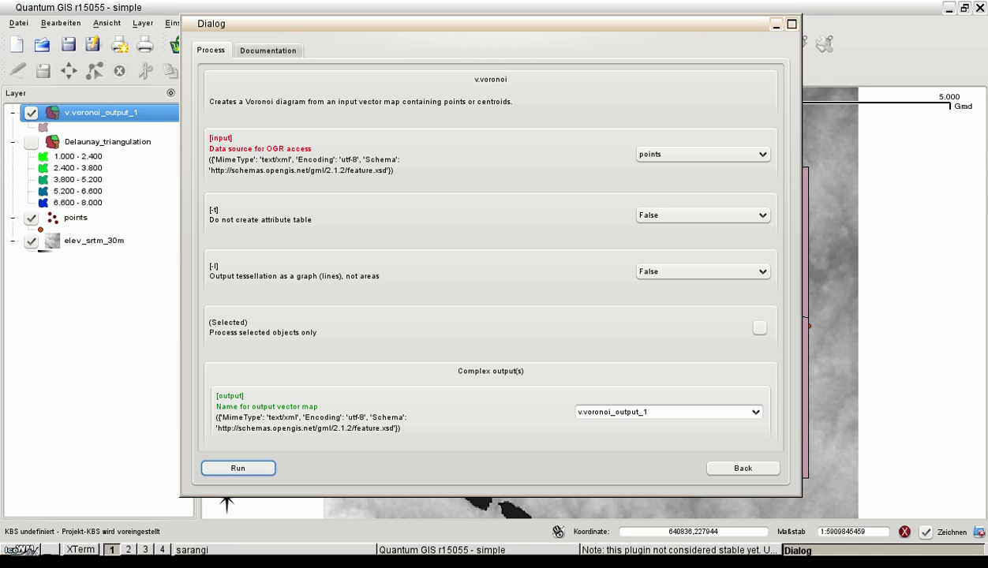
left_click(743, 468)
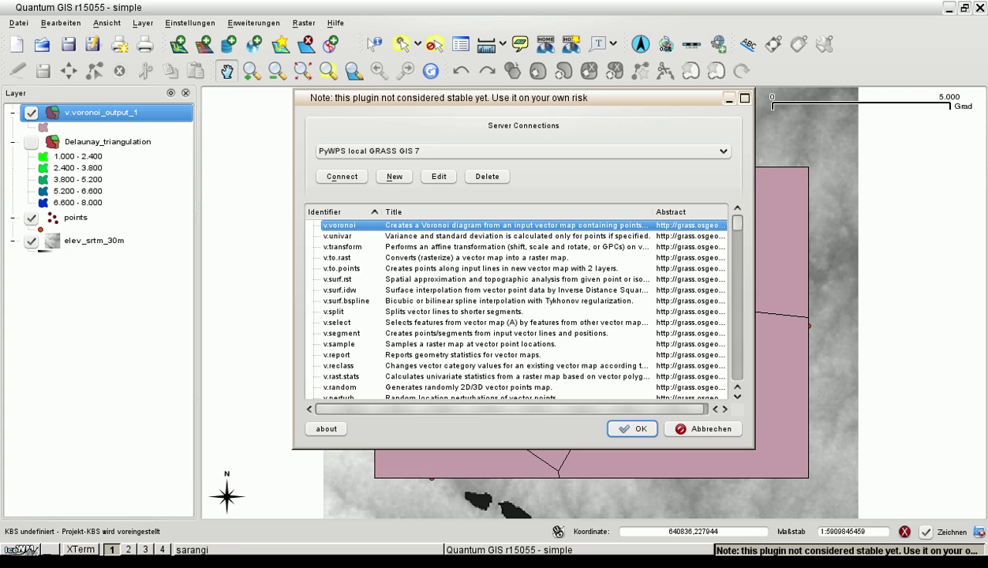
- Move the WPS client window aside and open the v.univar process from the list
left_click_drag(528, 97, 542, 128)
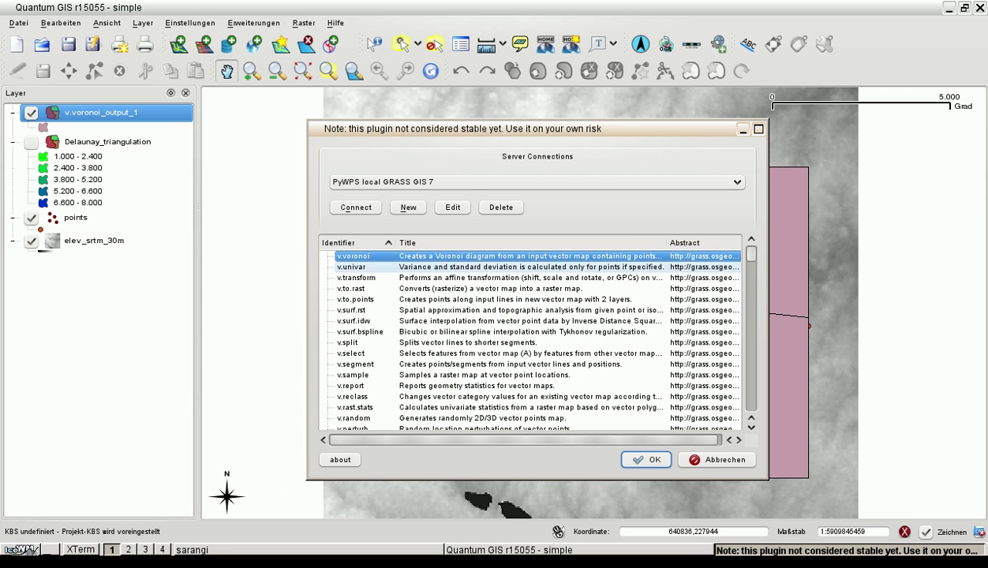
left_click(355, 267)
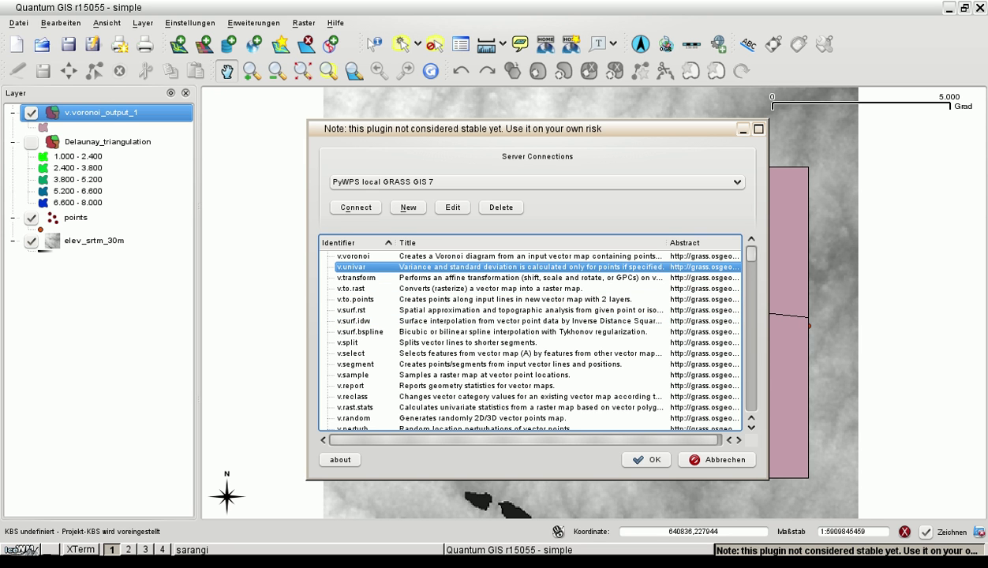
left_click_drag(466, 129, 487, 131)
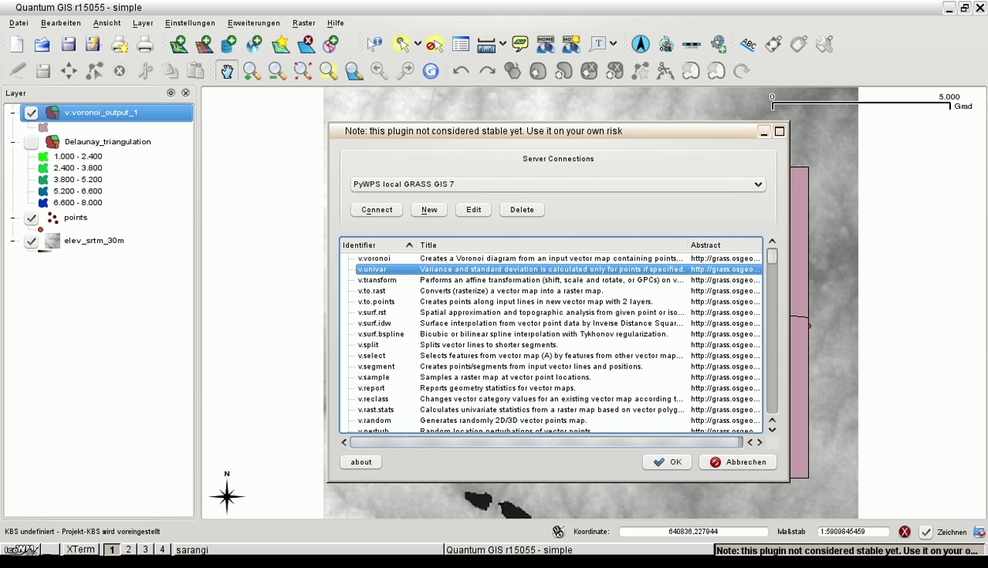
left_click(668, 463)
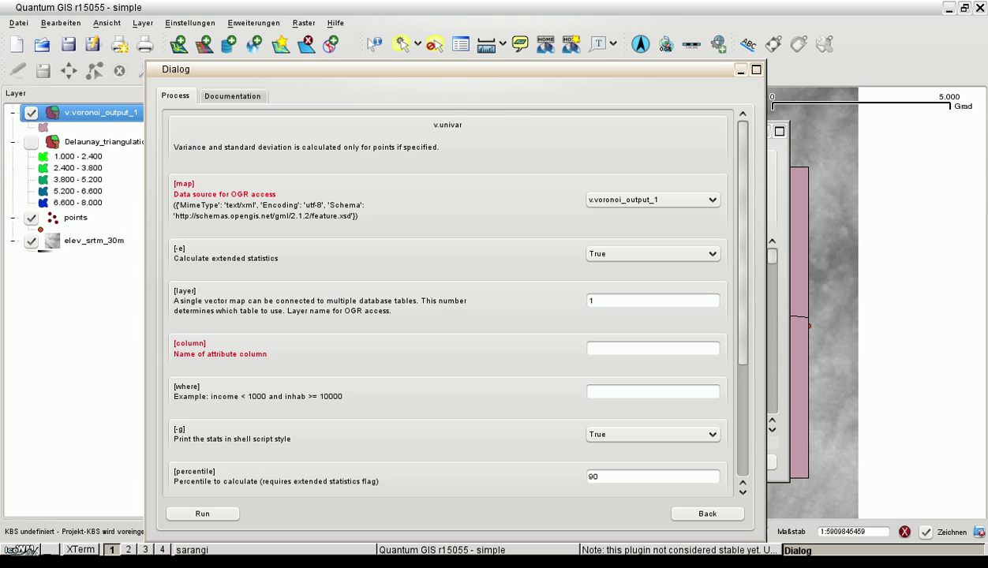
- Choose points as the v.univar input map and set the attribute column to height
left_click_drag(456, 70, 491, 28)
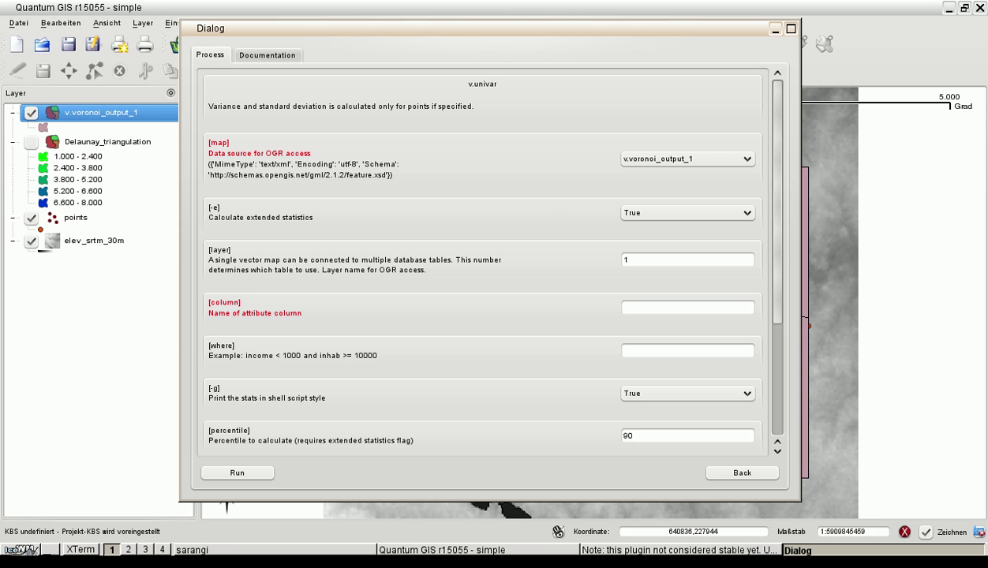
left_click(688, 159)
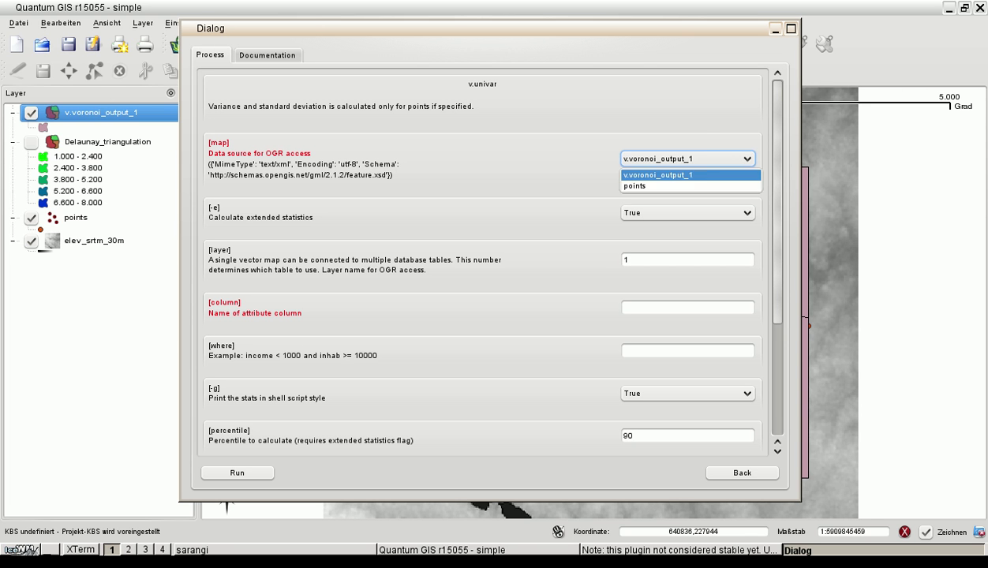
key("Return")
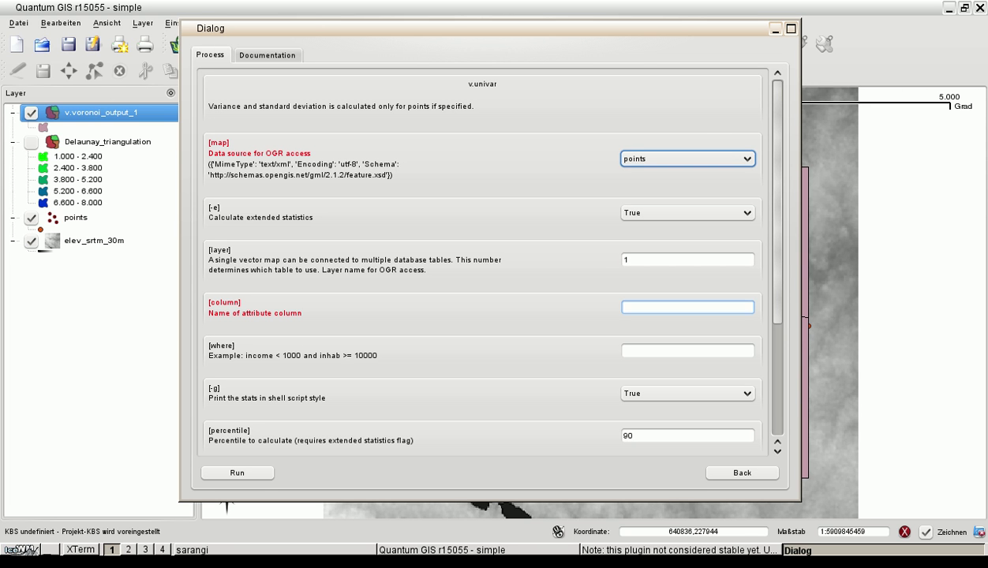
left_click(687, 308)
type("hei")
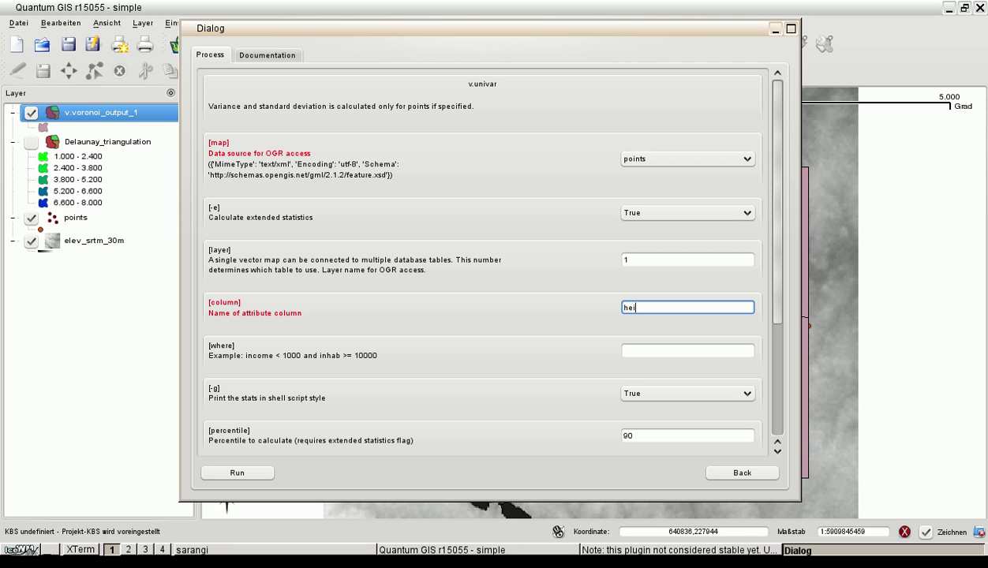
type("ght")
- Run v.univar with v.univar_stdout_1 as the output and show the detailed statistics of the process result
scroll(481, 260, "down", 4)
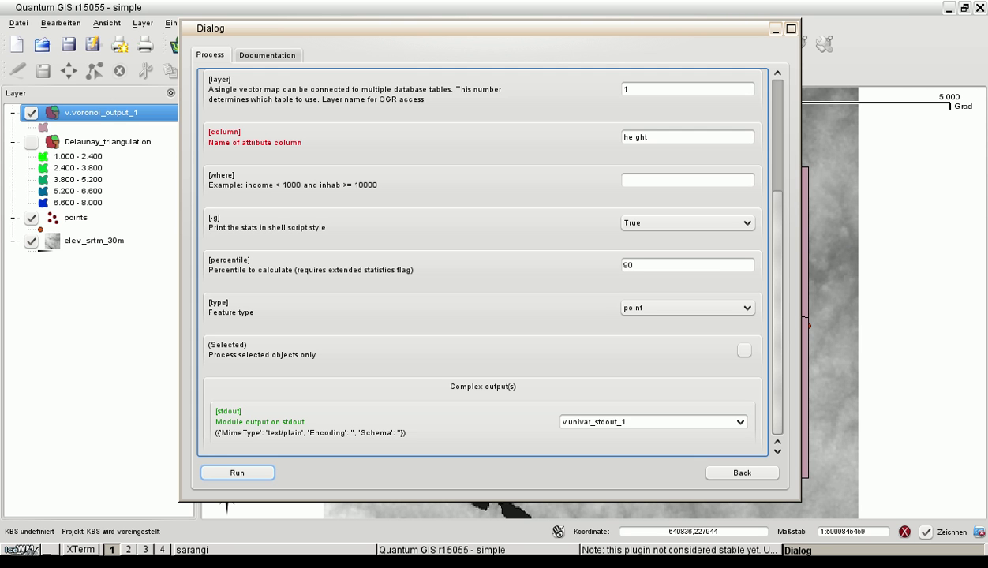
left_click(237, 472)
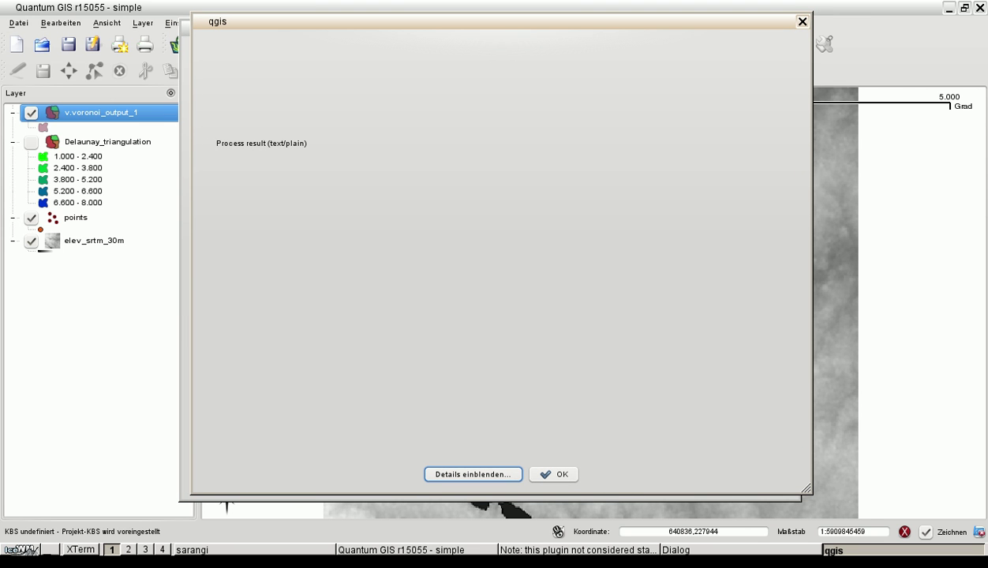
left_click(474, 474)
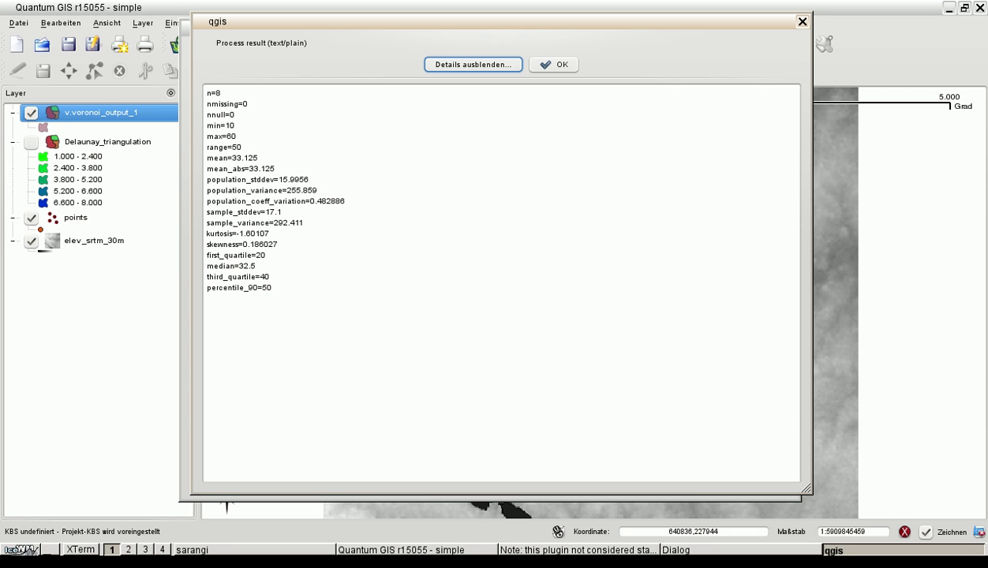
left_click_drag(207, 93, 273, 288)
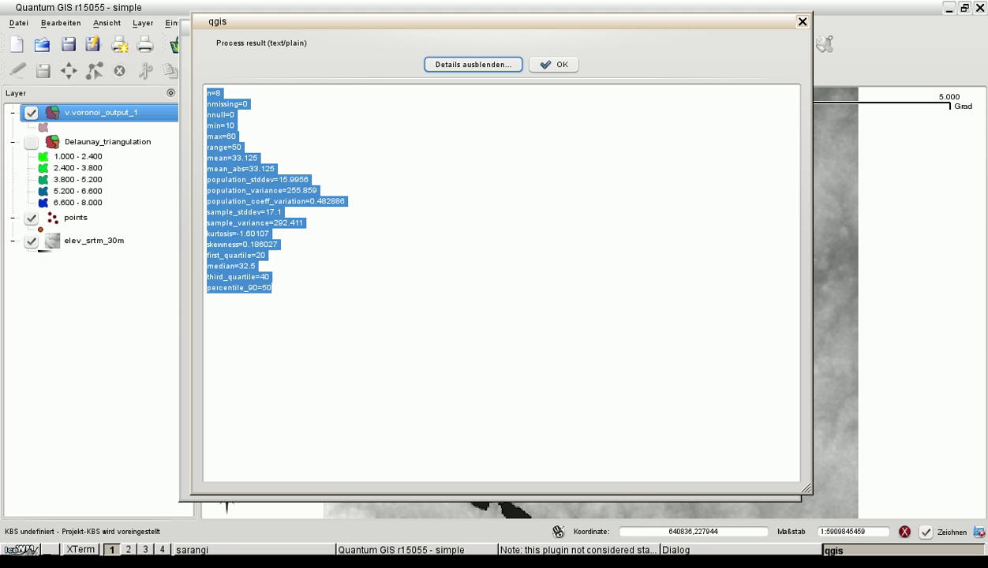
left_click(347, 288)
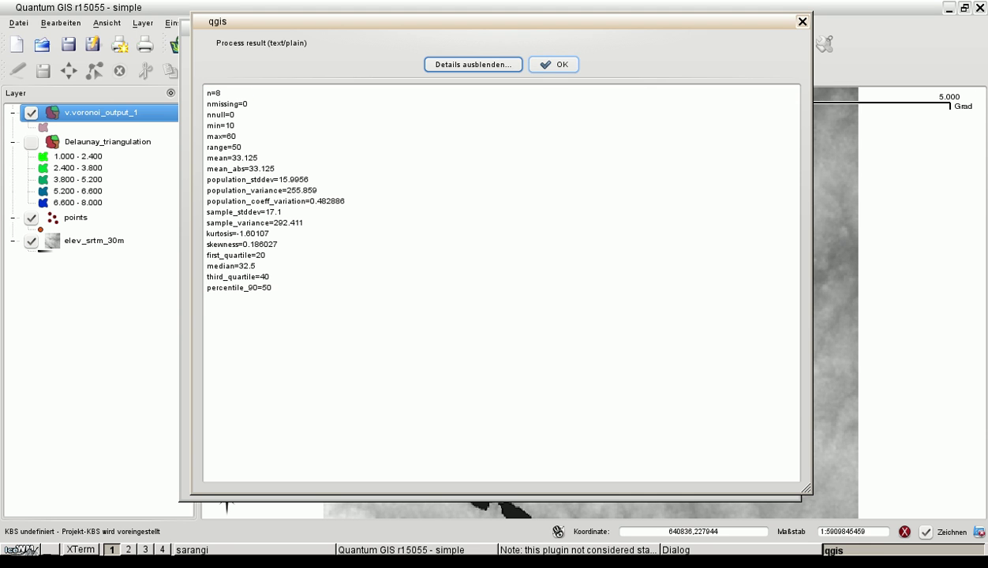
- Close the v.univar result messages and return to the process list
key("space")
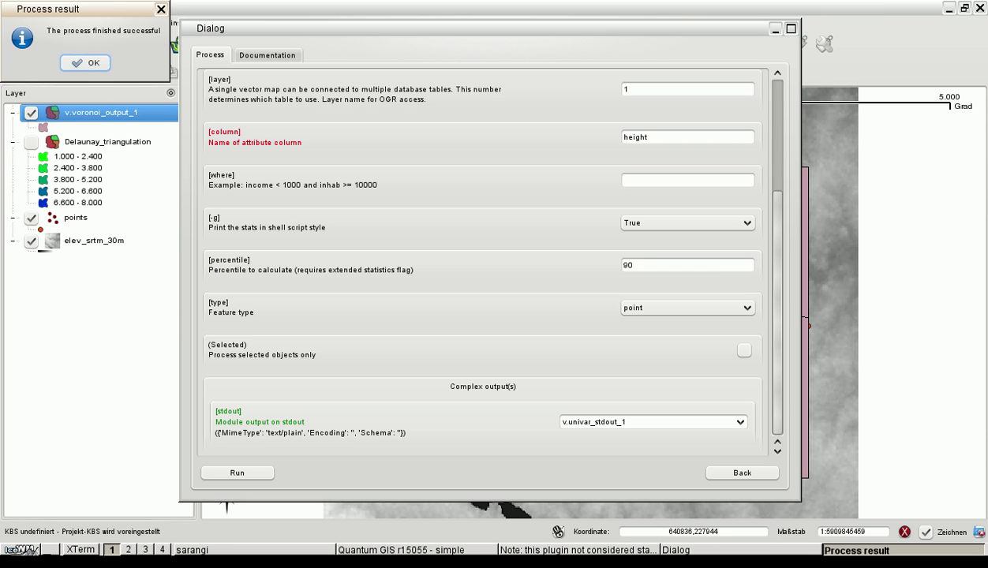
left_click(86, 63)
left_click(738, 470)
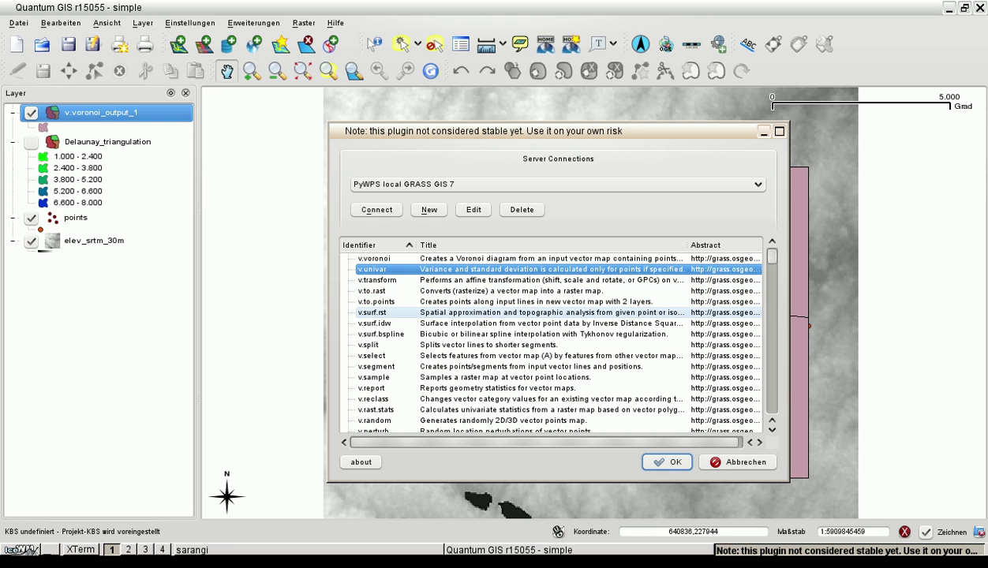
- Open the v.surf.rst process from the list and move its dialog up so it fits on screen
left_click(372, 313)
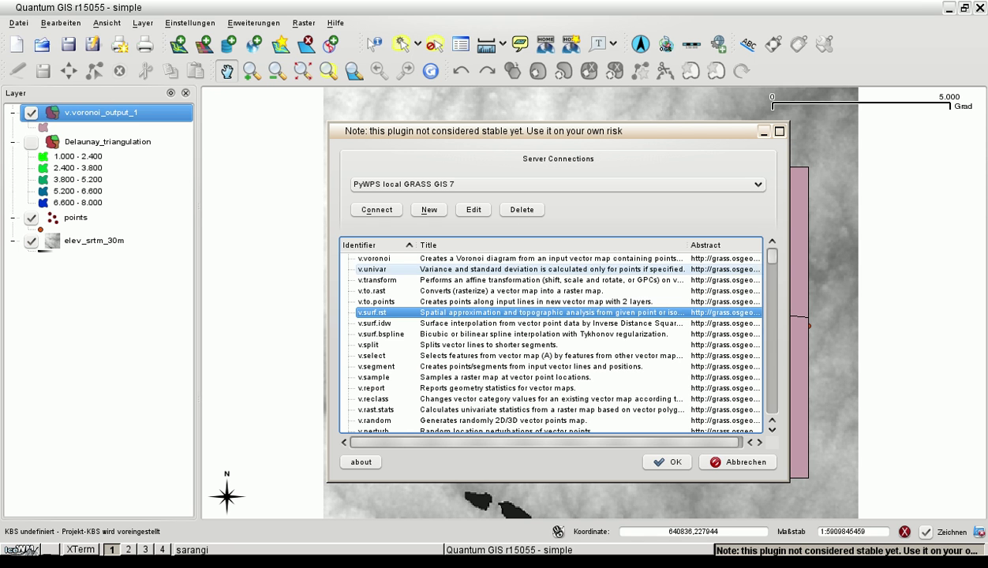
left_click(667, 463)
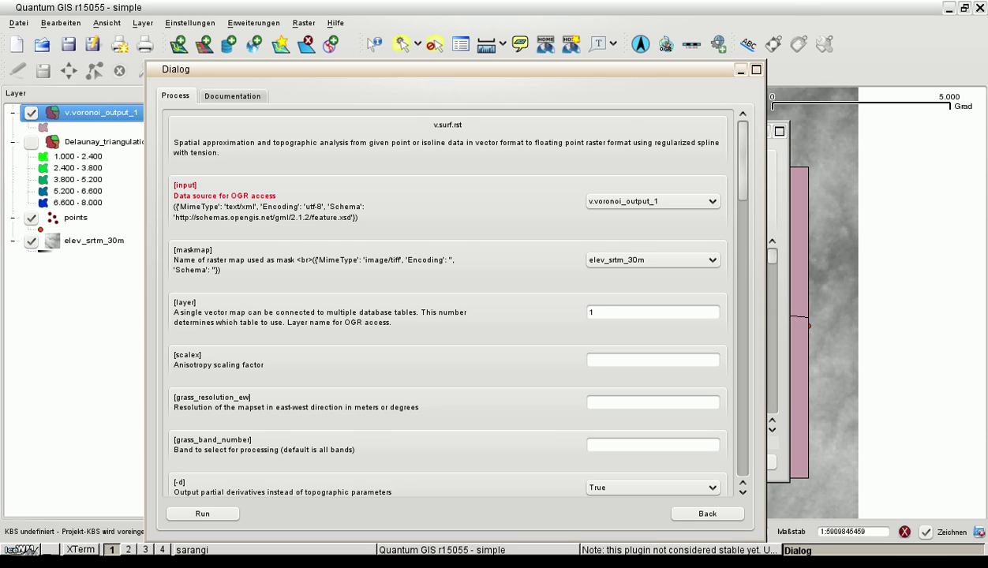
left_click_drag(455, 69, 482, 11)
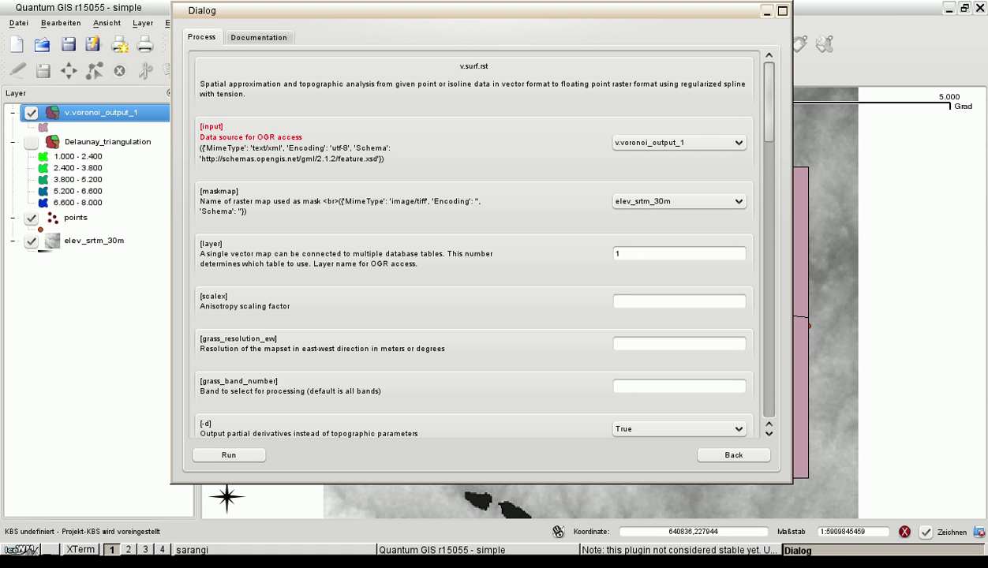
- Look at the beginning of the v.surf.rst documentation and return to the process parameters
left_click(259, 38)
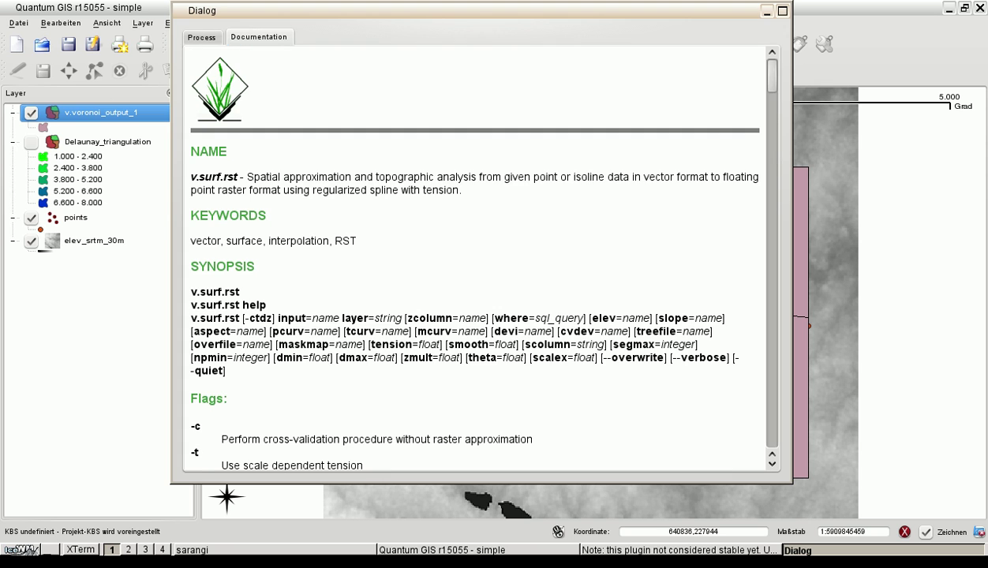
scroll(474, 252, "down", 12)
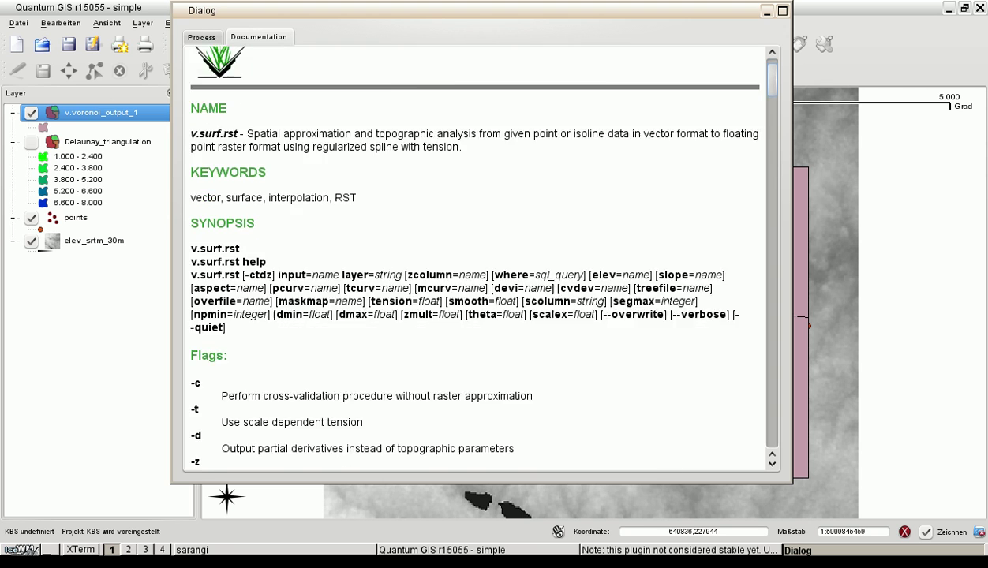
left_click_drag(772, 120, 772, 75)
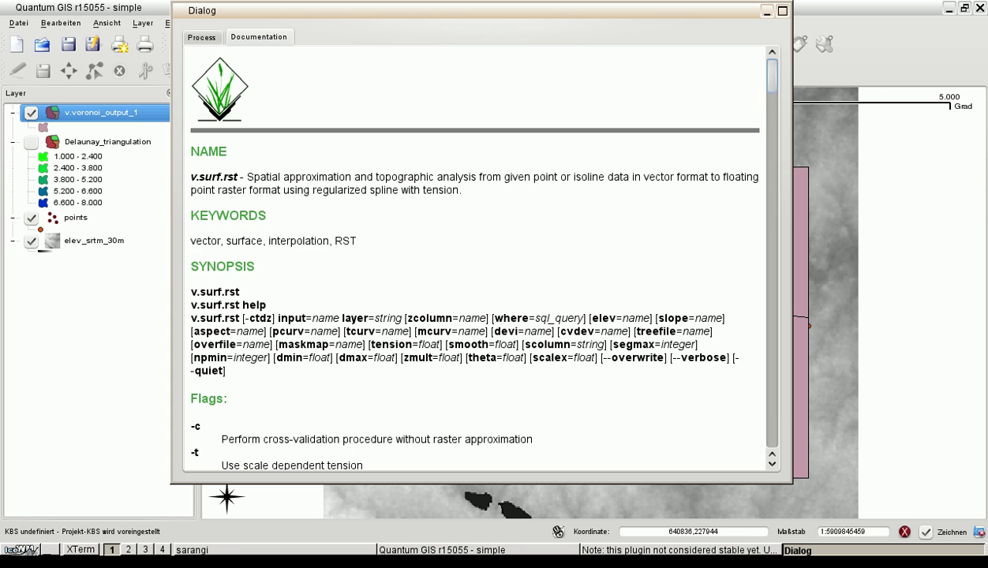
left_click(201, 37)
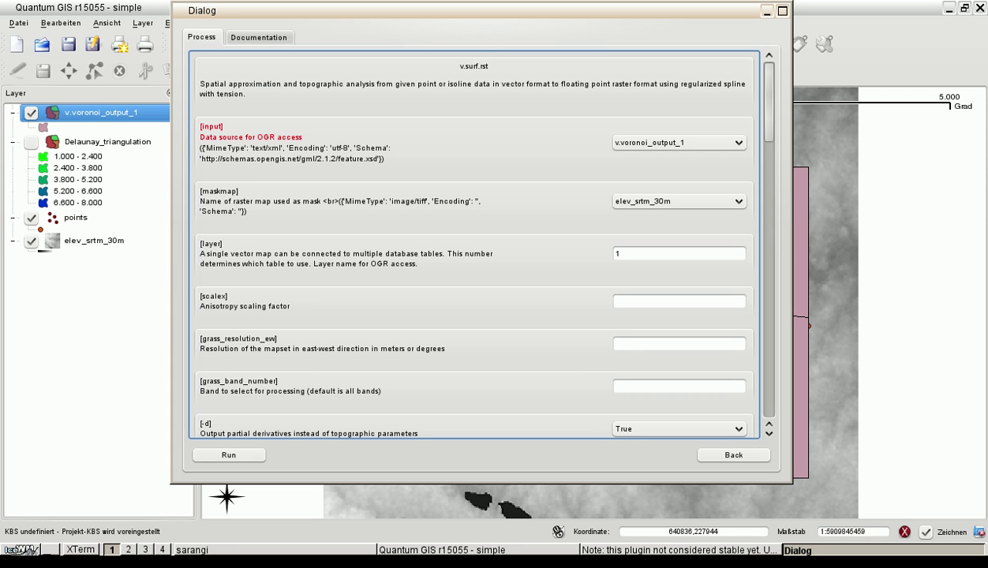
- Choose points as the v.surf.rst input and set the mask map to <None>
left_click(678, 142)
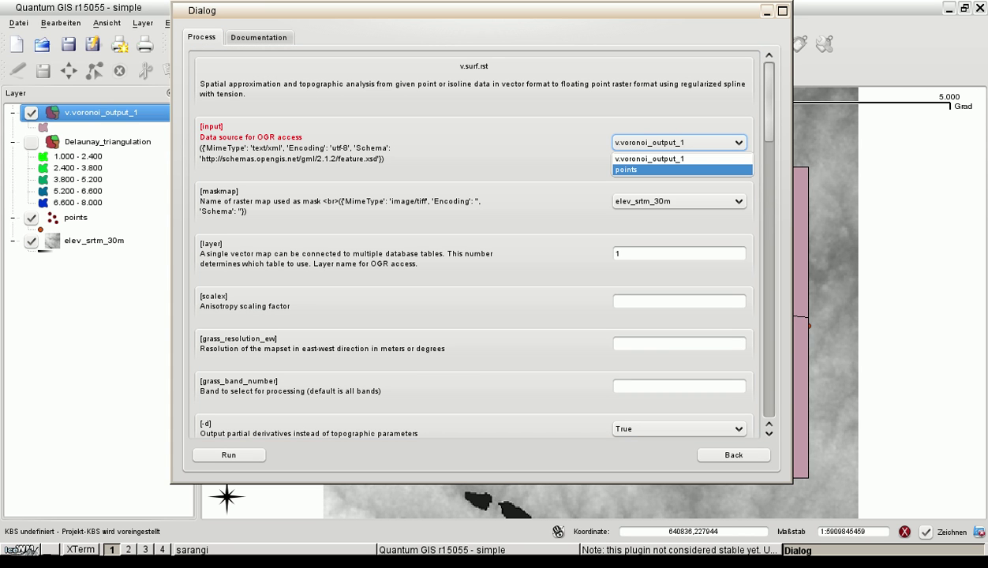
left_click(678, 170)
left_click(679, 201)
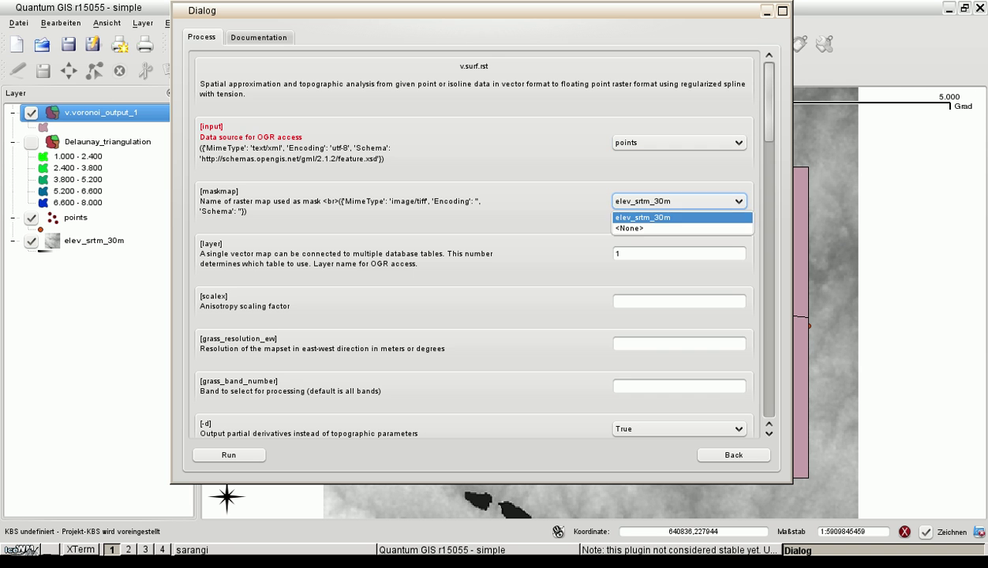
key("Down")
key("Return")
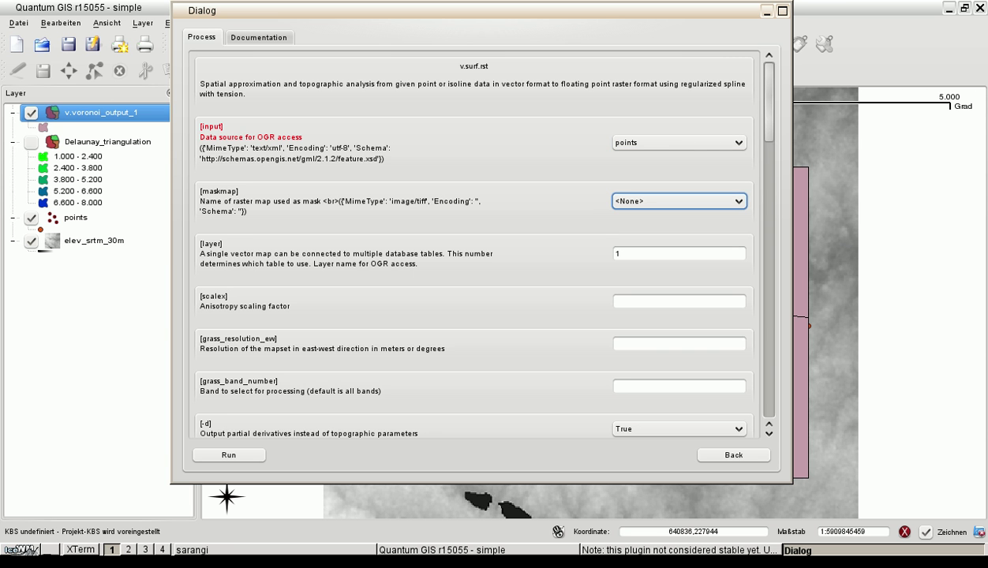
- Look over the v.surf.rst parameters and set the east-west resolution of the mapset to 25
scroll(679, 237, "down", 10)
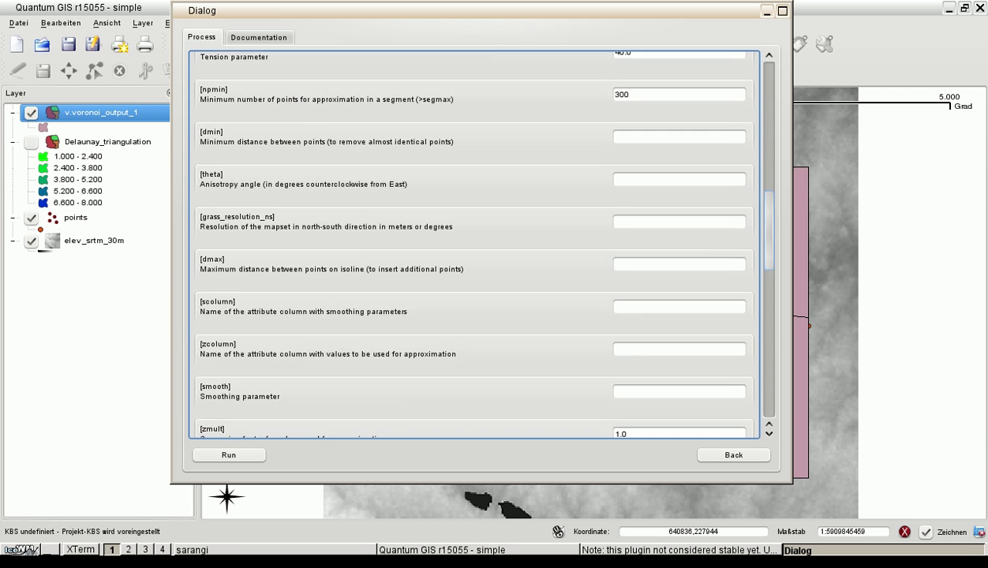
scroll(474, 245, "down", 5)
scroll(473, 245, "up", 15)
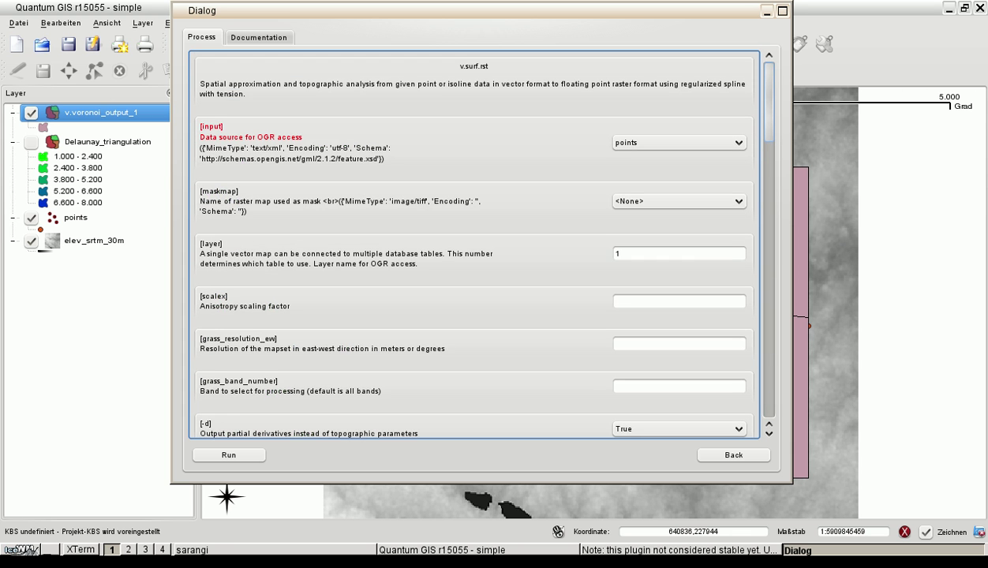
scroll(473, 241, "down", 3)
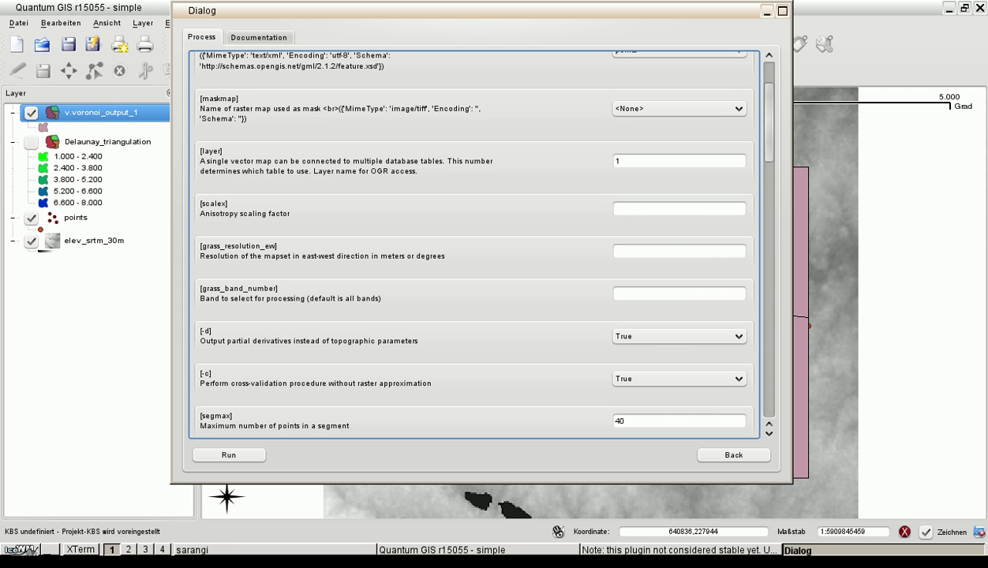
left_click(679, 251)
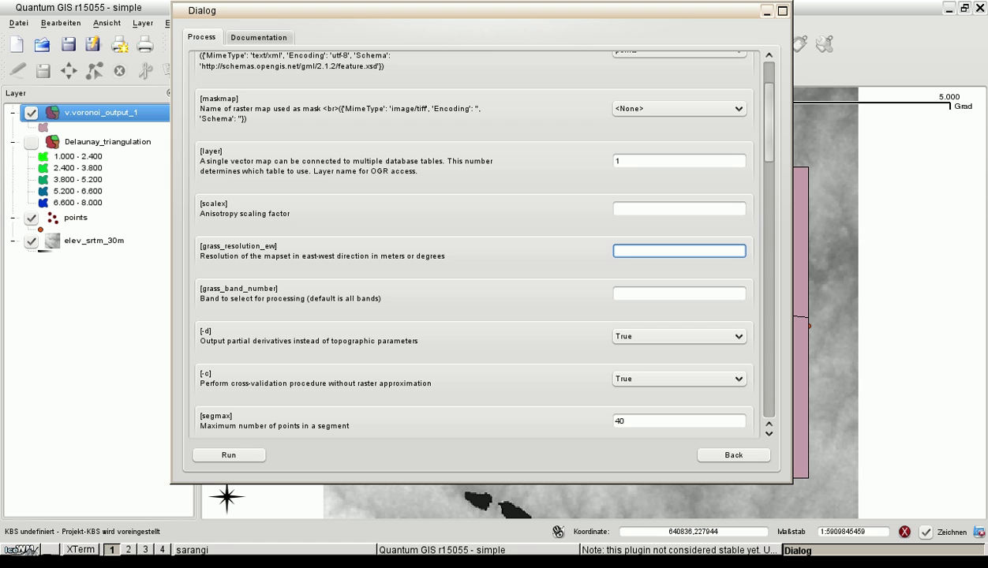
type("25")
- Set the -d, -c, -t and -z flags of v.surf.rst to False
scroll(473, 241, "down", 1)
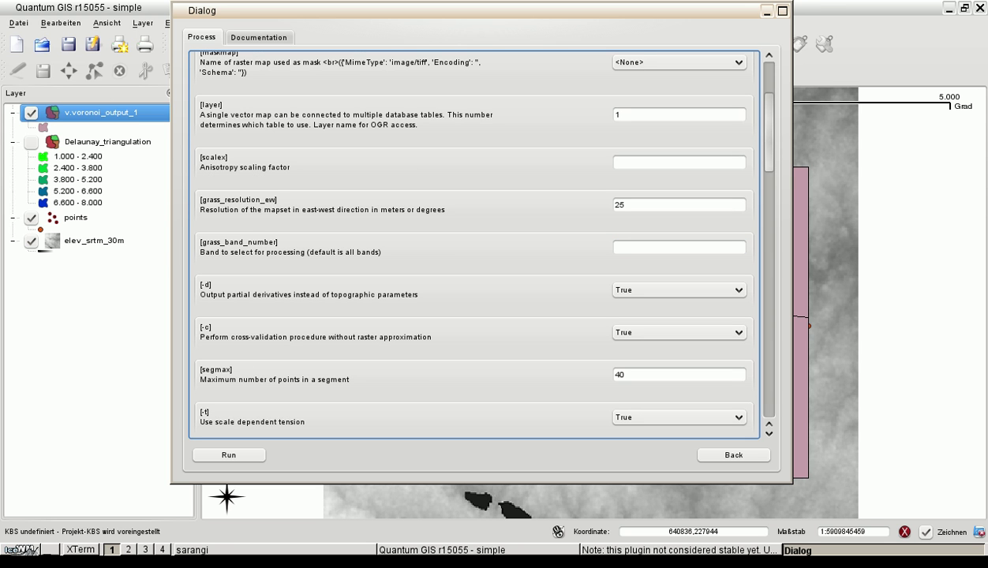
scroll(474, 241, "down", 2)
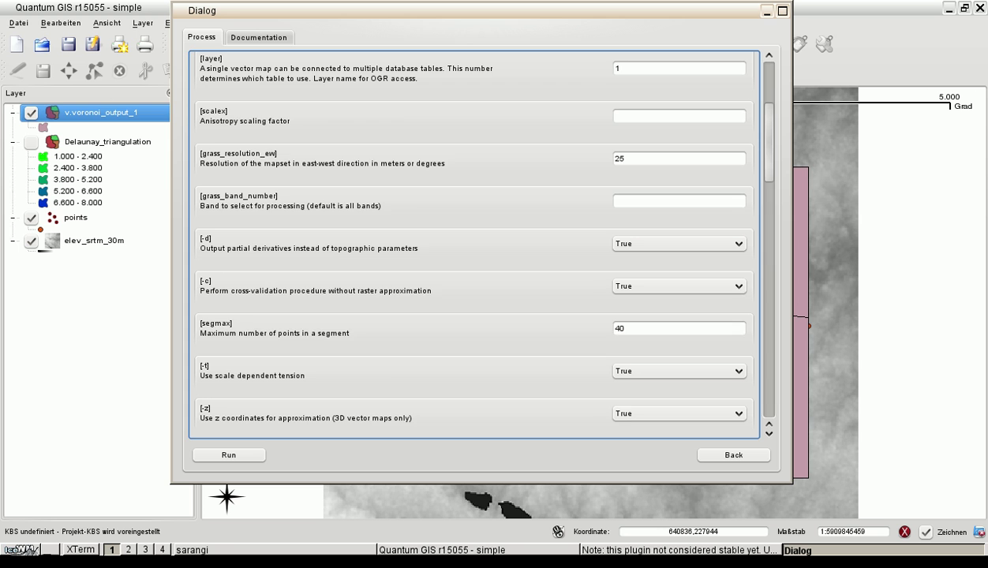
scroll(678, 197, "down", 1)
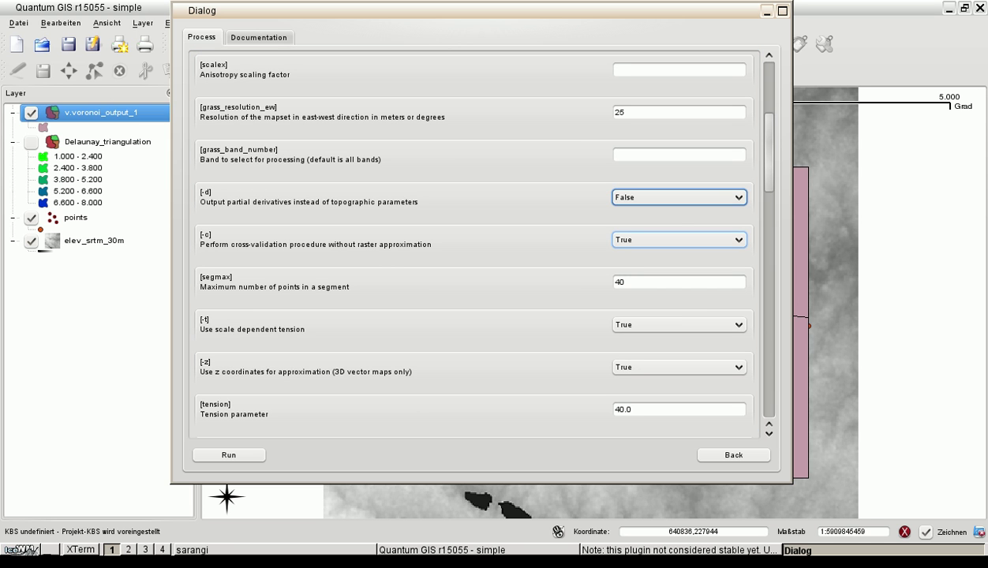
scroll(679, 240, "down", 1)
scroll(678, 324, "down", 1)
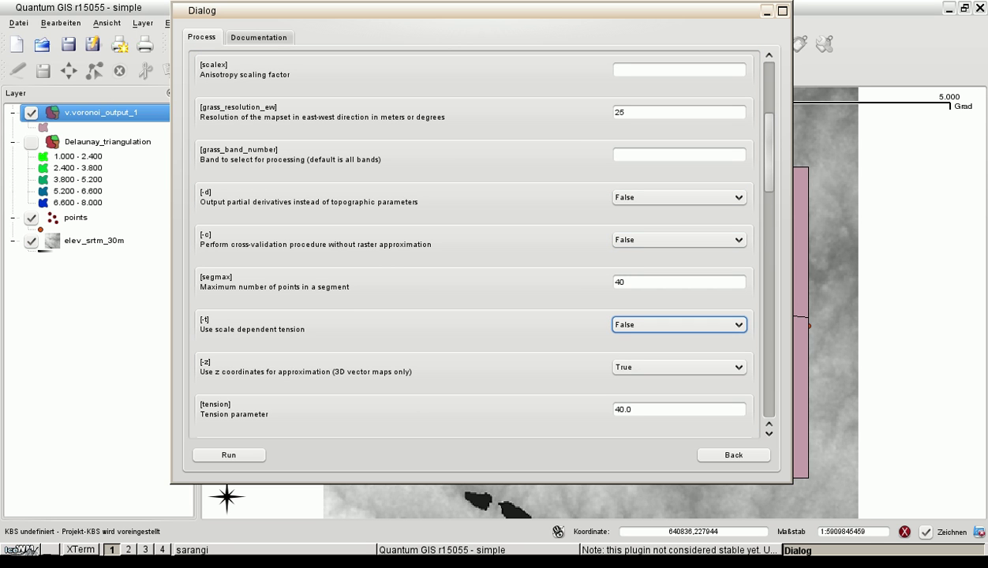
scroll(679, 367, "down", 1)
- Set the north-south resolution of the mapset to 25
scroll(473, 245, "down", 2)
scroll(474, 244, "down", 2)
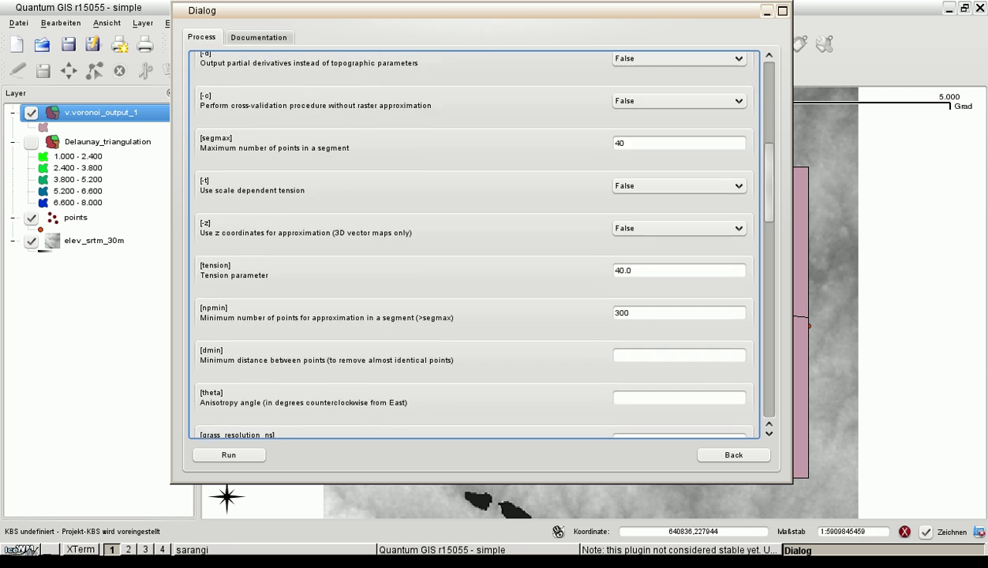
left_click(679, 394)
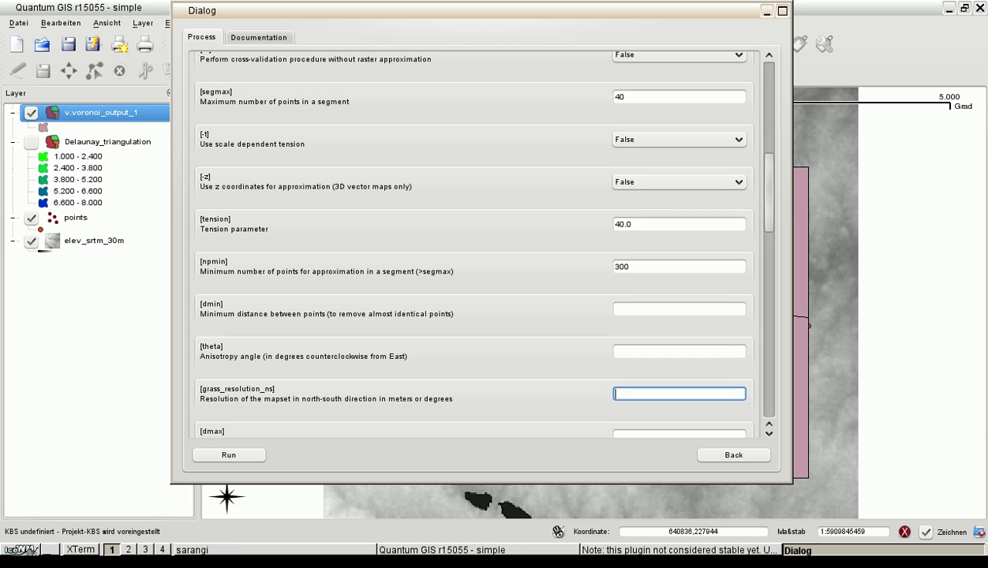
type("25")
- Set height as the zcolumn attribute column with the values used for the approximation
scroll(473, 244, "down", 3)
scroll(474, 245, "down", 1)
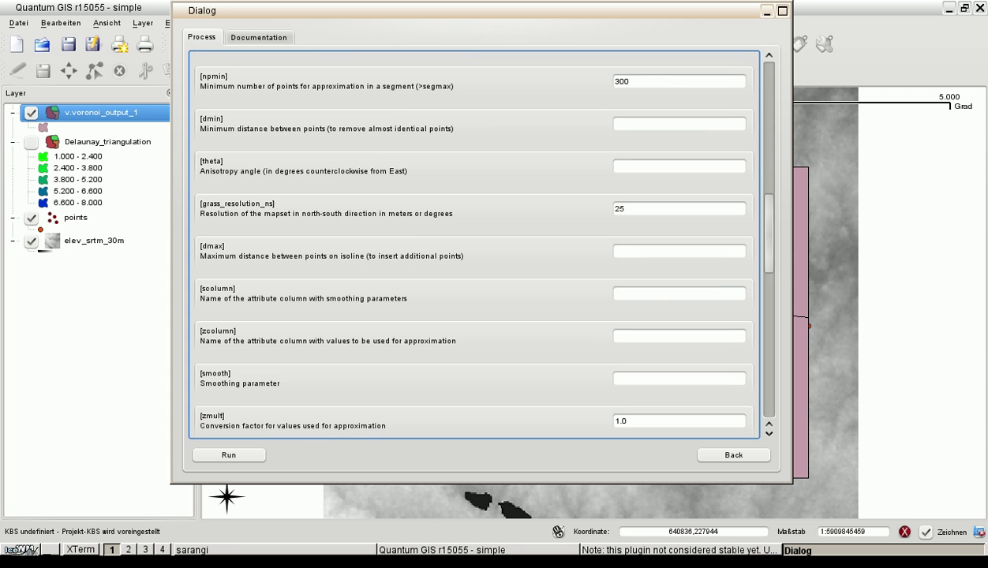
left_click(678, 337)
type("heig")
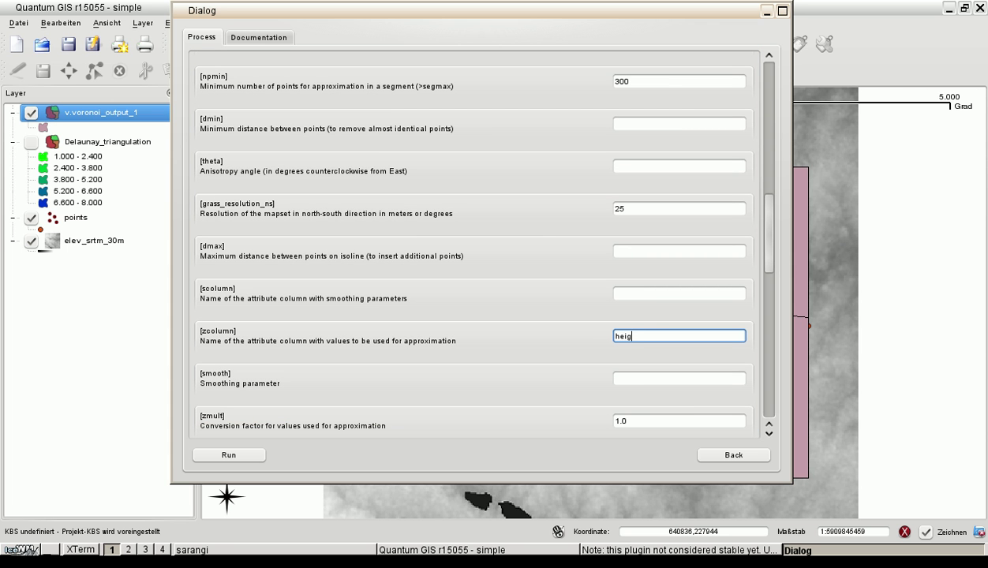
type("ht")
scroll(474, 245, "down", 3)
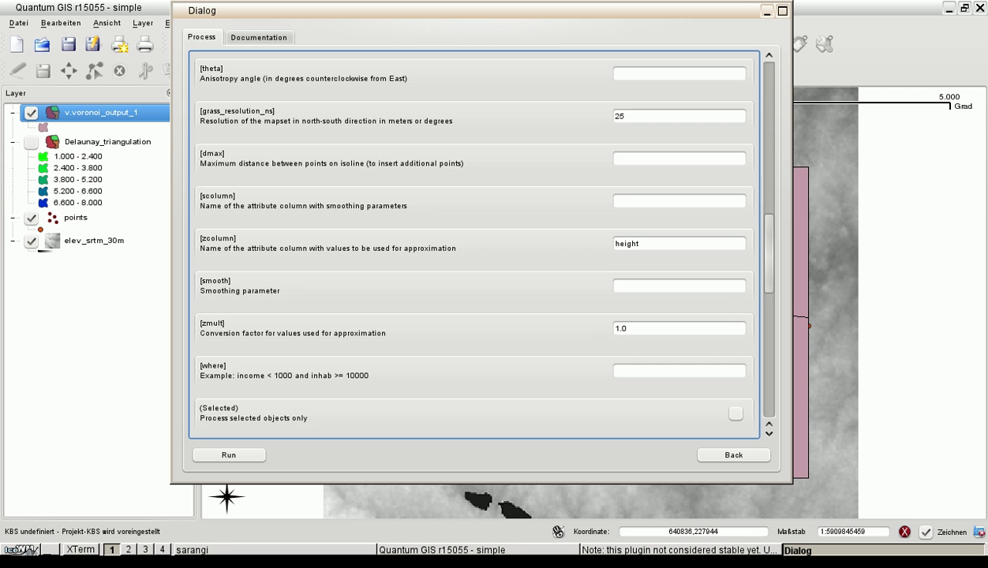
scroll(474, 245, "down", 1)
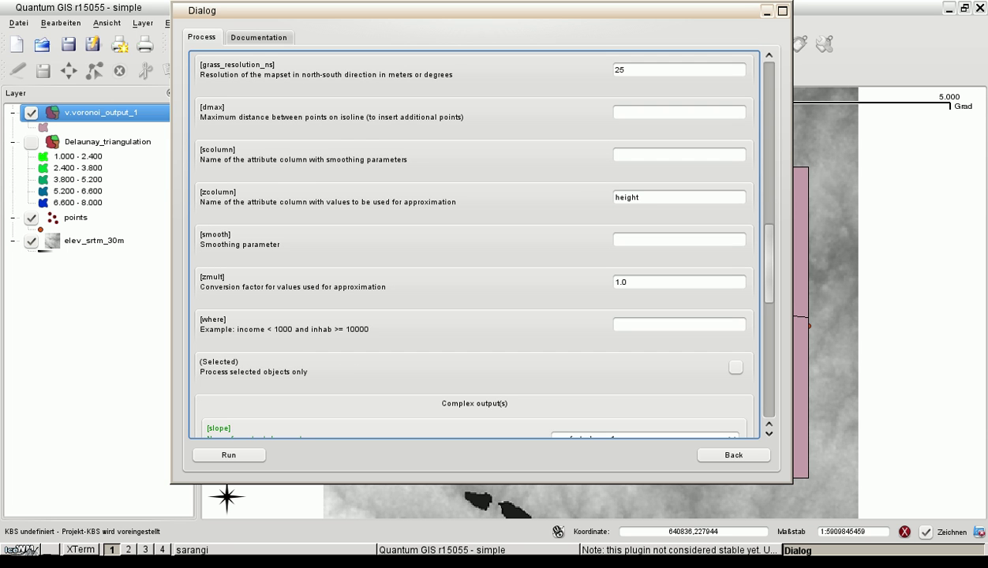
- Set the slope, devi and overfile outputs of v.surf.rst to <None>
scroll(473, 245, "down", 3)
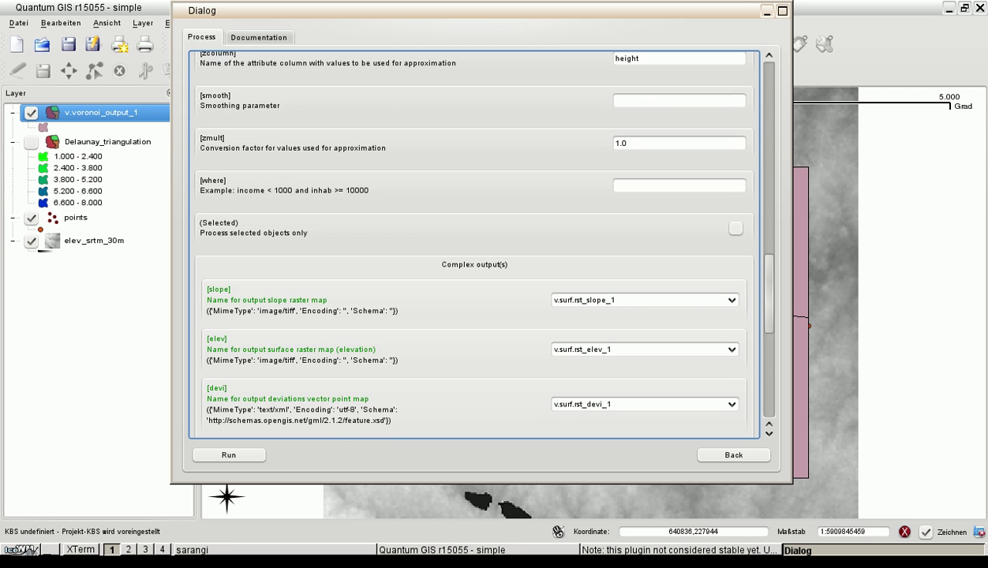
scroll(474, 244, "down", 2)
scroll(474, 245, "down", 1)
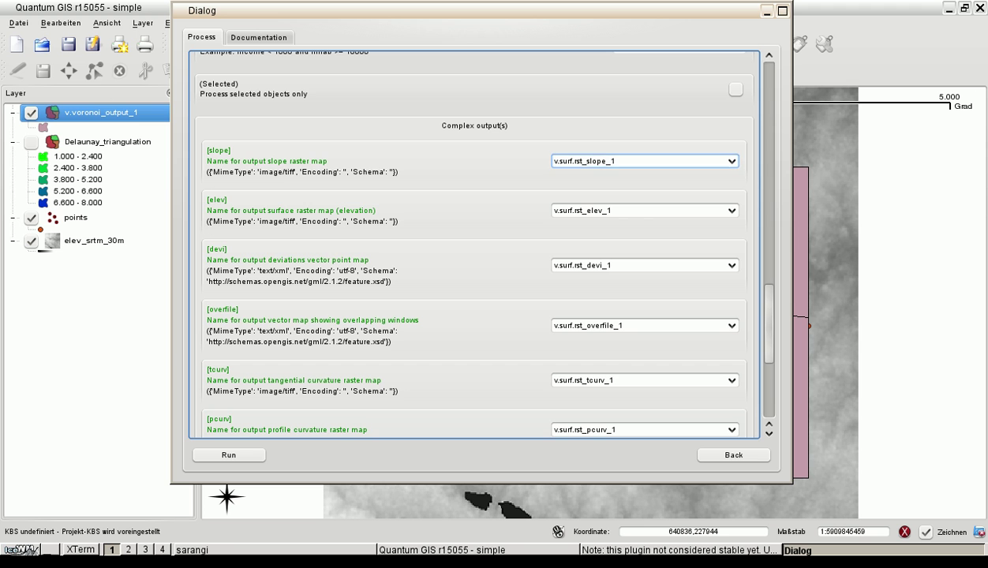
scroll(644, 161, "down", 1)
scroll(645, 266, "down", 1)
scroll(645, 325, "down", 1)
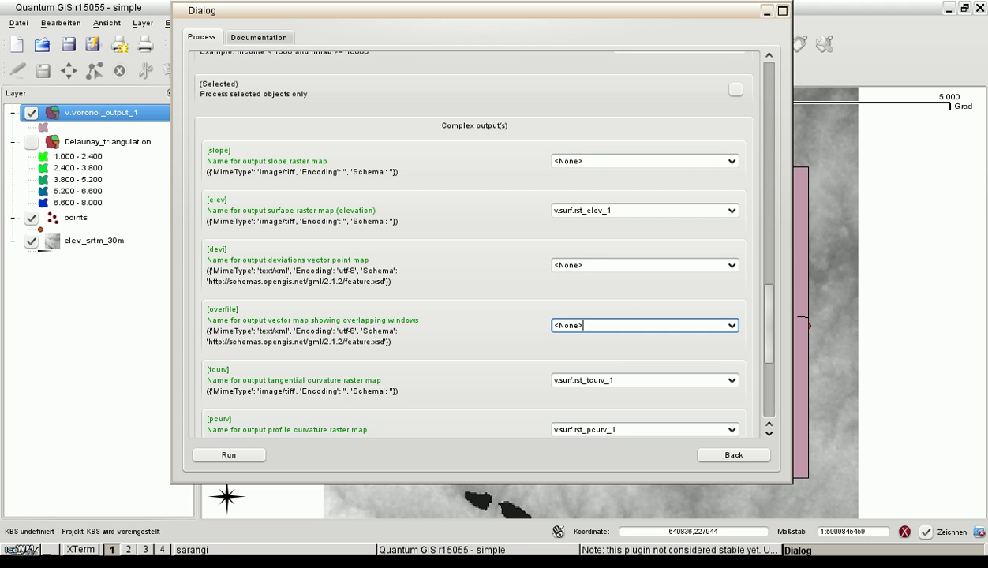
- Set the tcurv, pcurv and treefile outputs of v.surf.rst to <None>
scroll(645, 241, "down", 3)
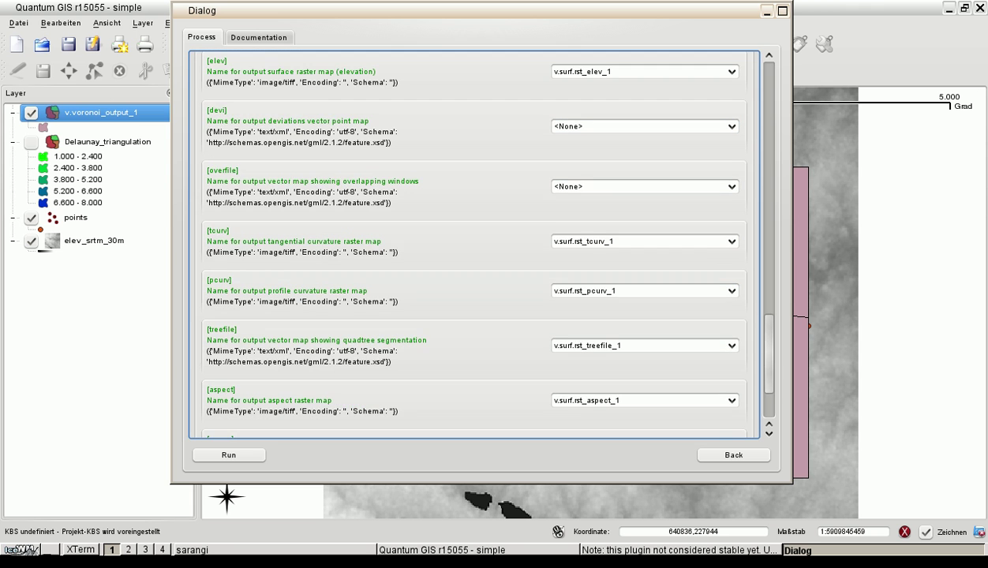
scroll(645, 241, "up", 1)
scroll(644, 291, "down", 1)
scroll(645, 346, "down", 1)
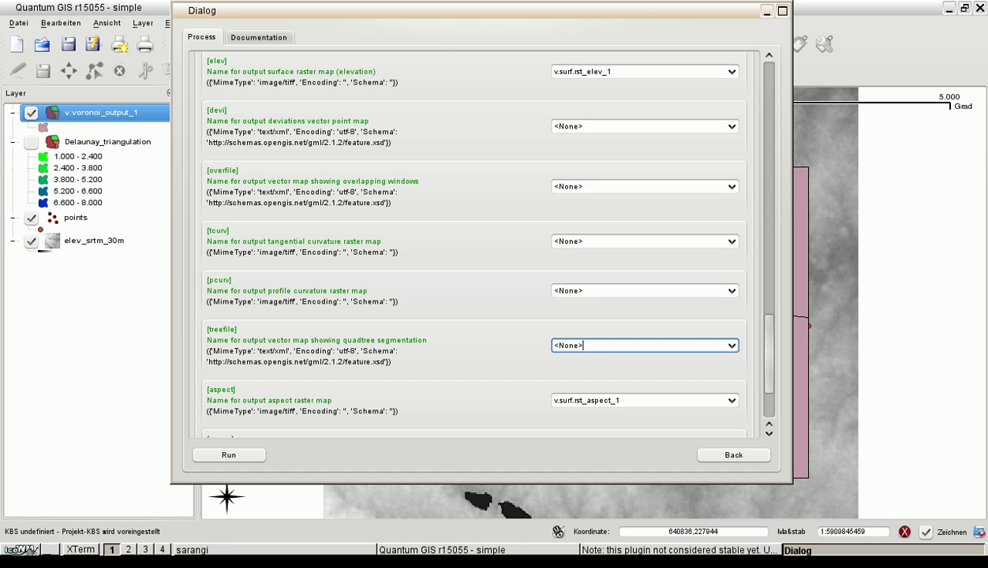
- Set the aspect, mcurv and cvdev outputs to <None>, keeping only the elev surface raster as output
scroll(645, 400, "down", 1)
scroll(645, 400, "down", 2)
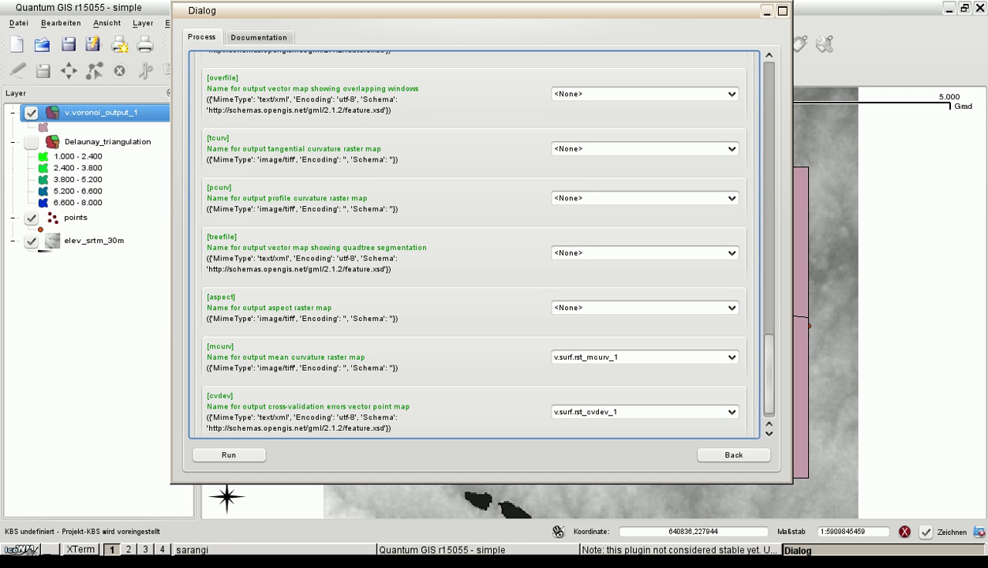
scroll(645, 357, "up", 1)
scroll(645, 411, "up", 1)
scroll(474, 245, "up", 2)
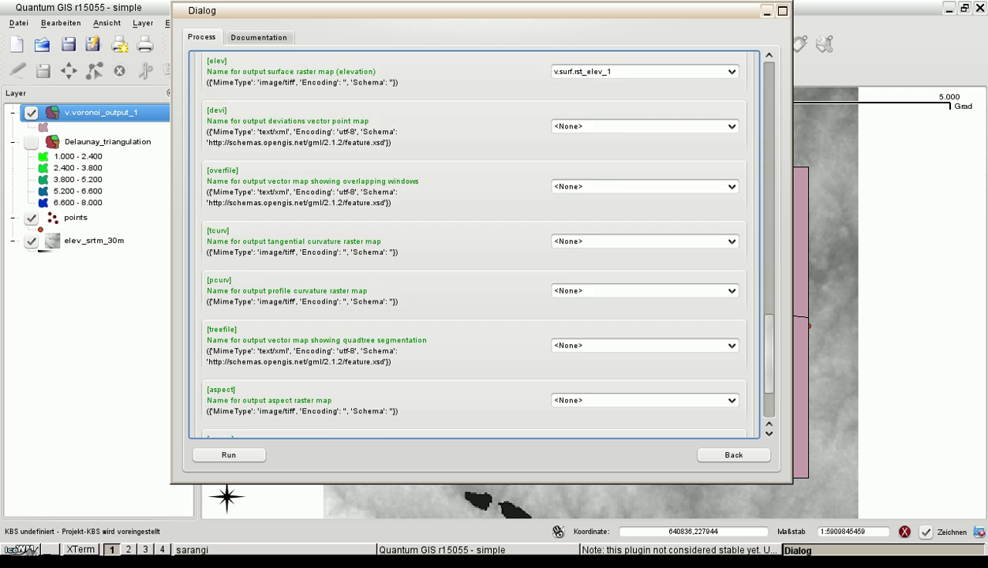
- Run v.surf.rst on the points layer and dismiss the process result message
scroll(474, 245, "up", 20)
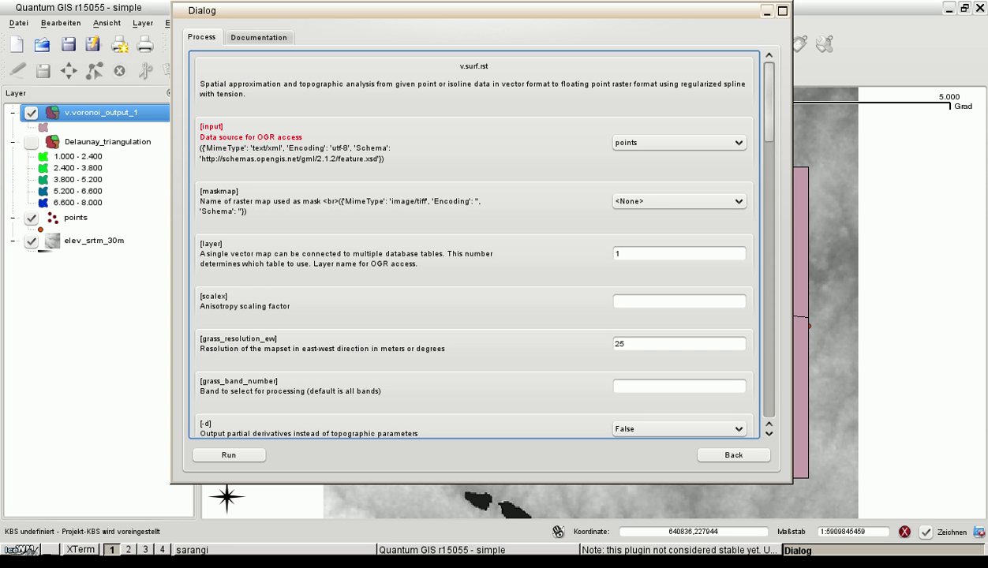
left_click(229, 454)
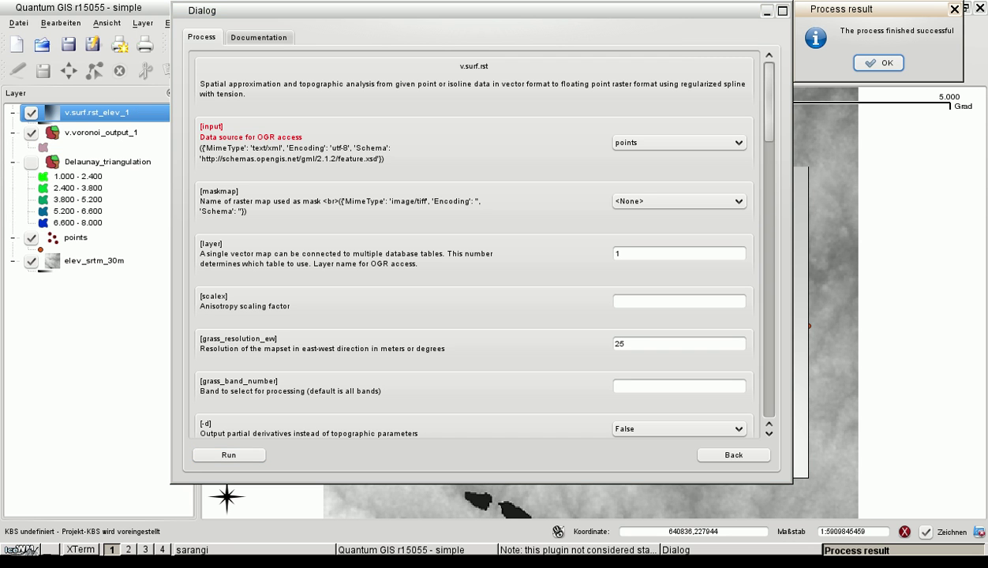
key("Return")
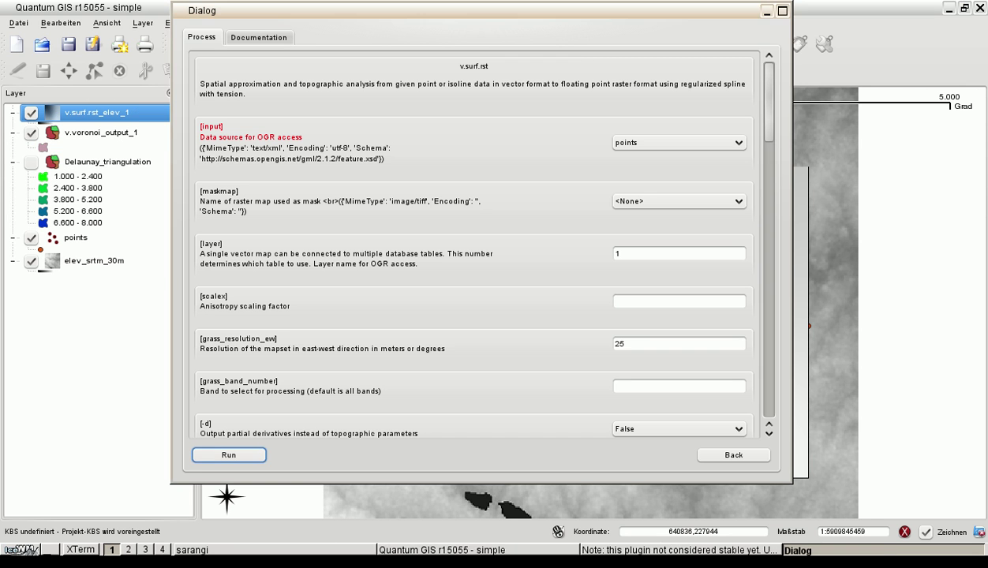
- Close the WPS client and move the points layer to the top of the layer order, above v.surf.rst_elev_1
left_click(734, 455)
left_click_drag(600, 131, 302, 112)
left_click(441, 444)
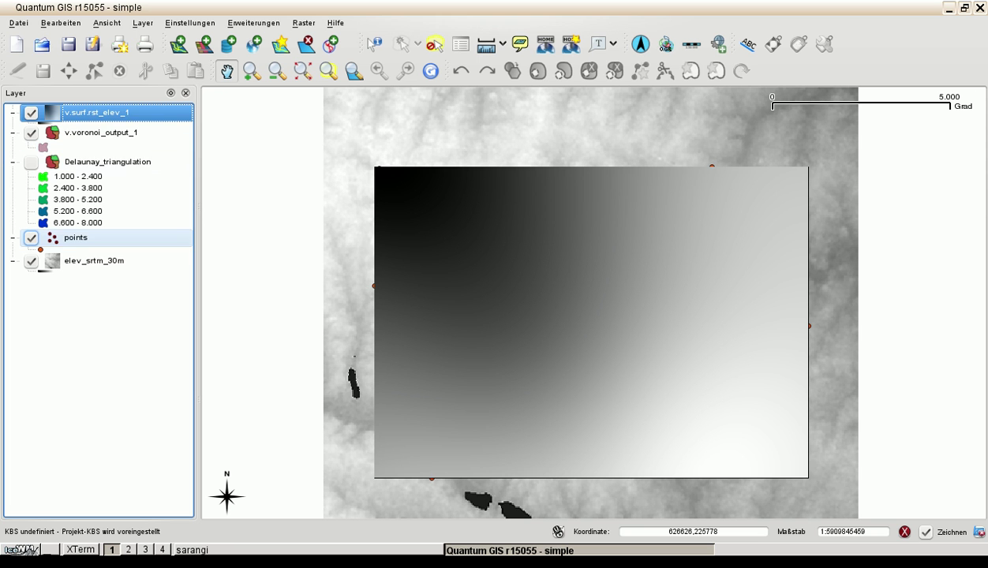
left_click(77, 239)
left_click_drag(77, 238, 77, 107)
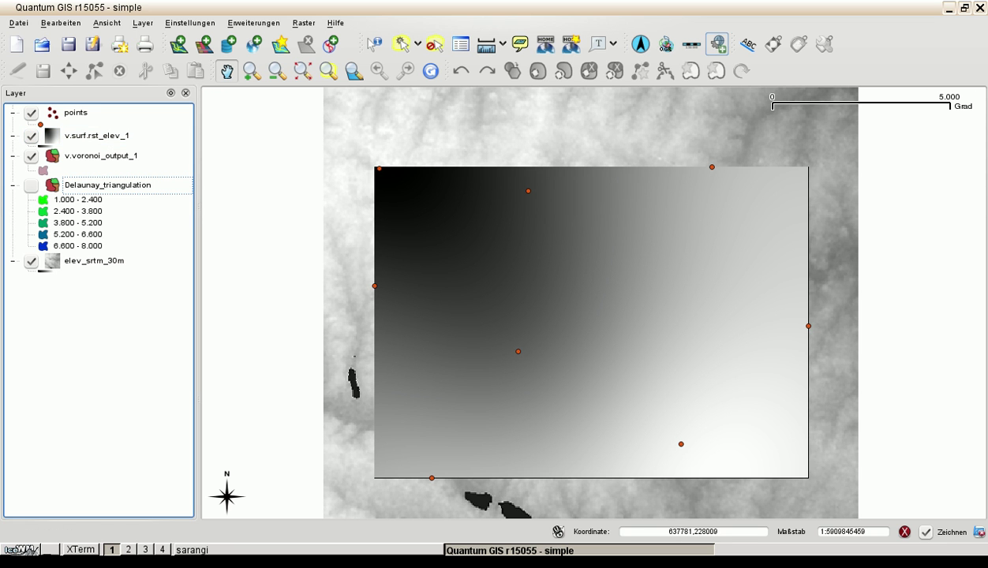
- Reopen the WPS client and connect to the PyWPS local GRASS GIS 7 server
left_click(718, 43)
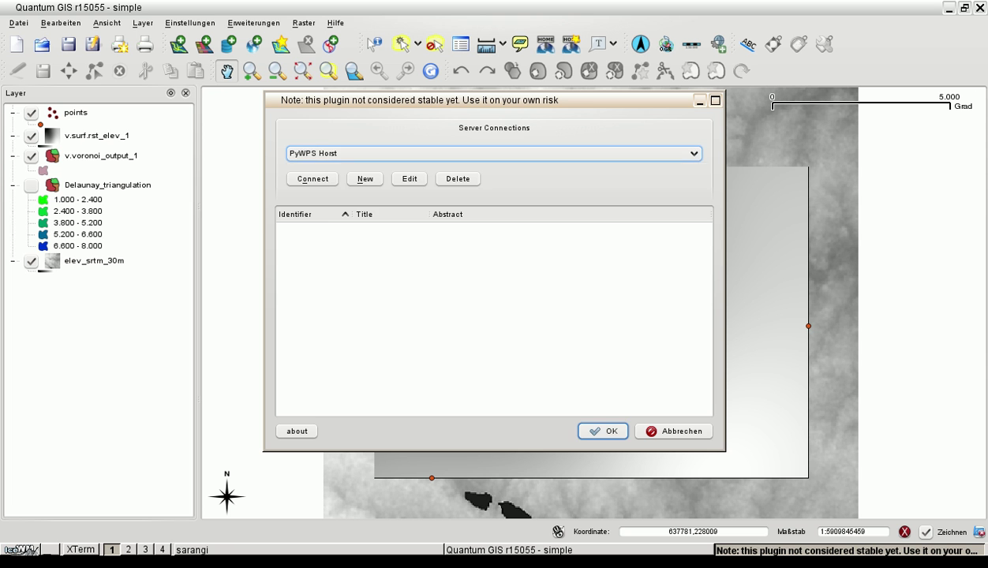
left_click(489, 153)
left_click(339, 181)
left_click(313, 179)
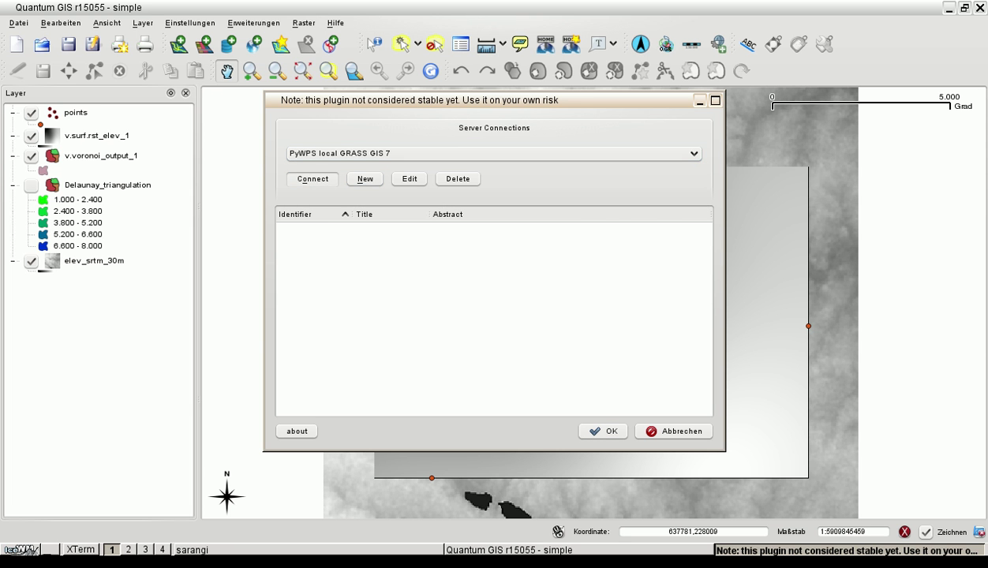
left_click(313, 178)
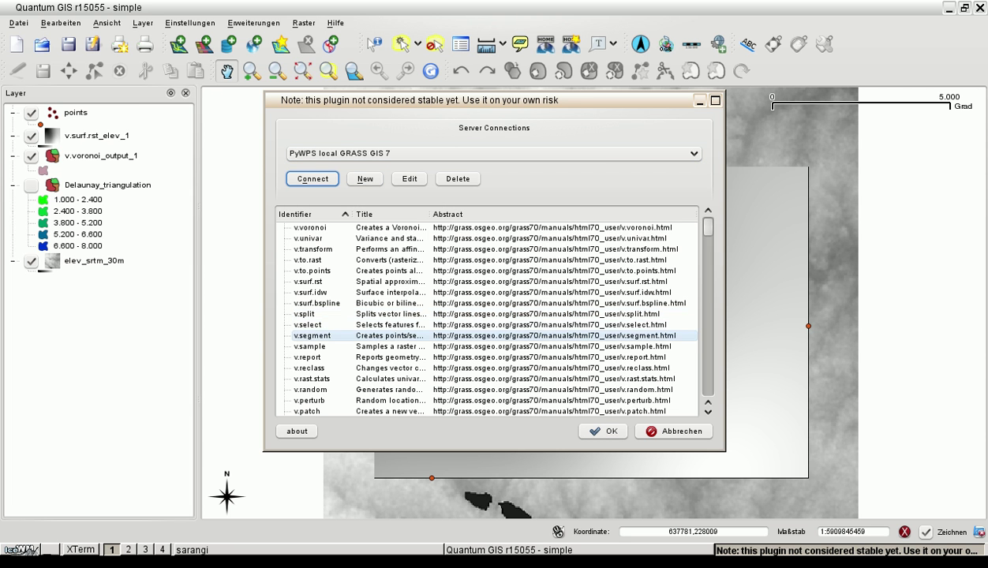
- Open the v.surf.idw process and look through its documentation before returning to its parameters
left_click(311, 292)
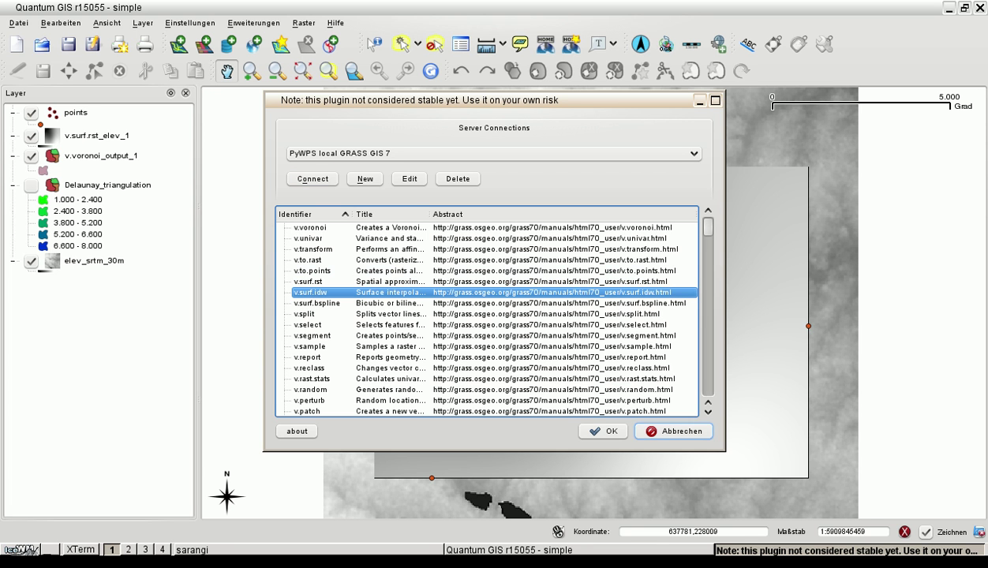
left_click(604, 431)
left_click(232, 96)
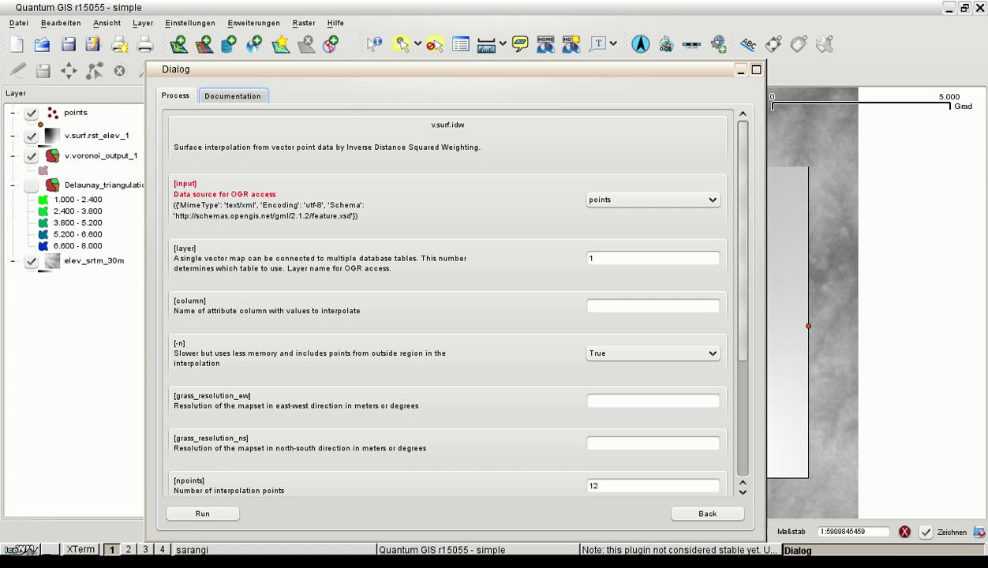
scroll(450, 316, "down", 5)
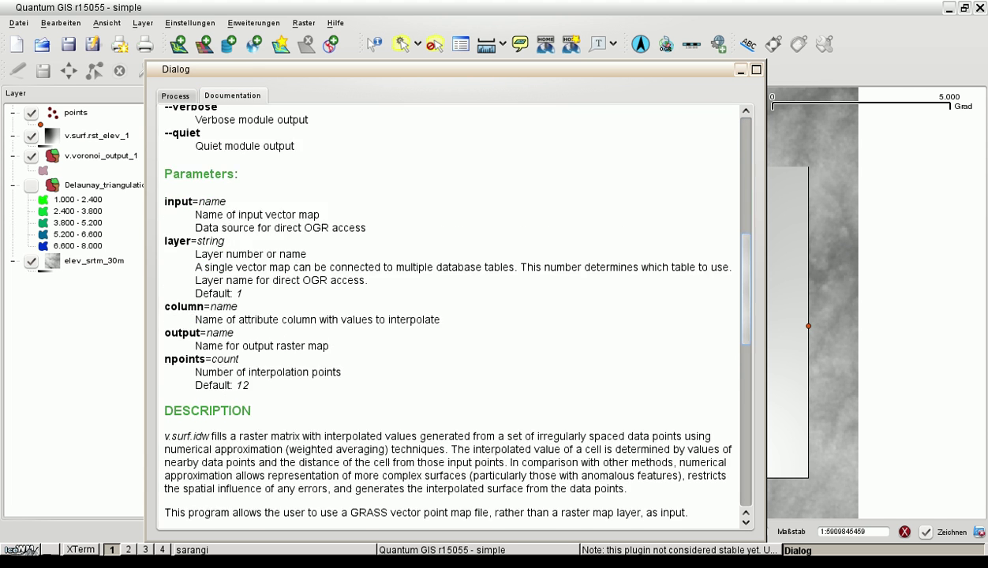
scroll(450, 316, "up", 5)
left_click(175, 96)
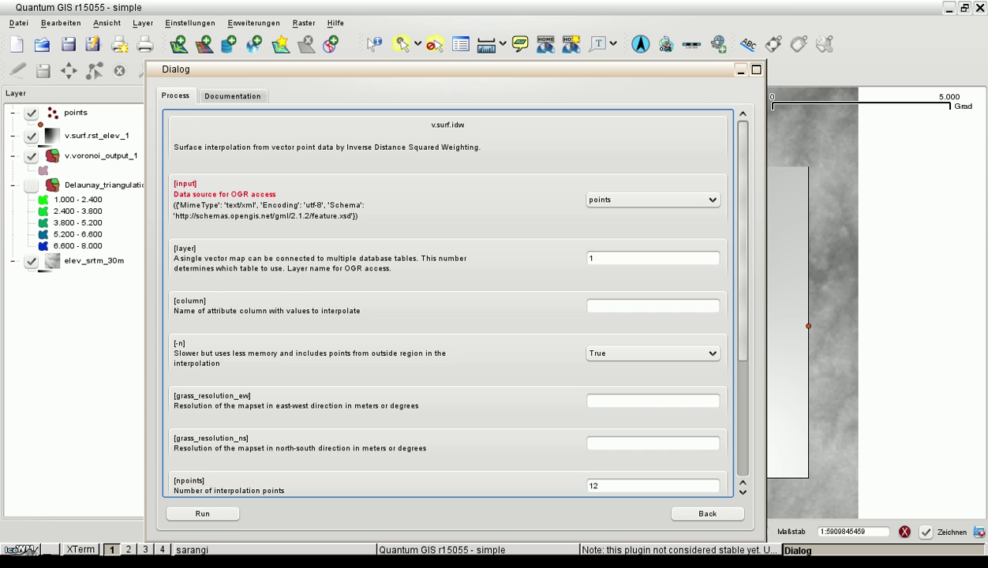
- Choose points as the v.surf.idw input and height as the attribute column to interpolate
left_click_drag(442, 68, 477, 32)
left_click(688, 163)
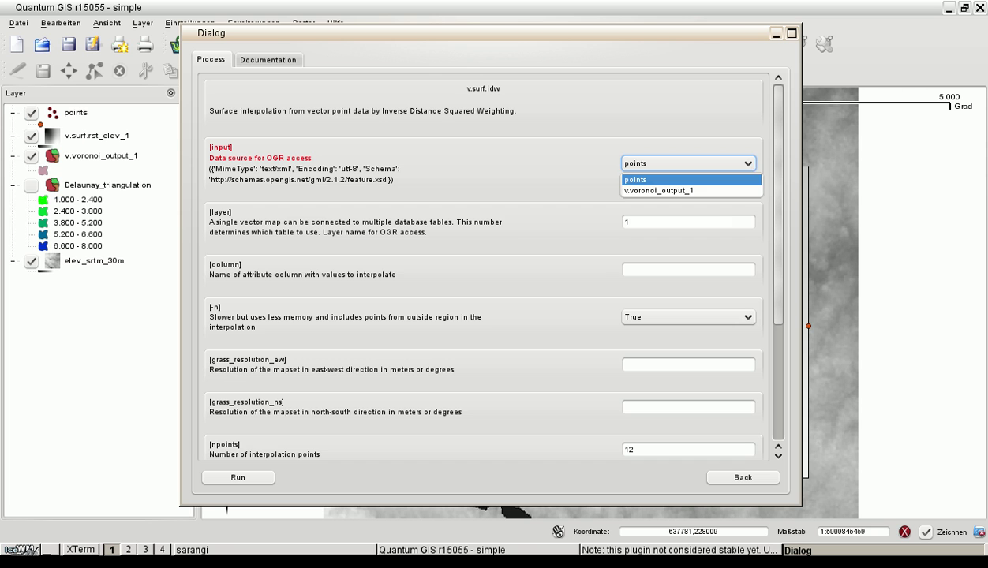
left_click(688, 180)
left_click(689, 269)
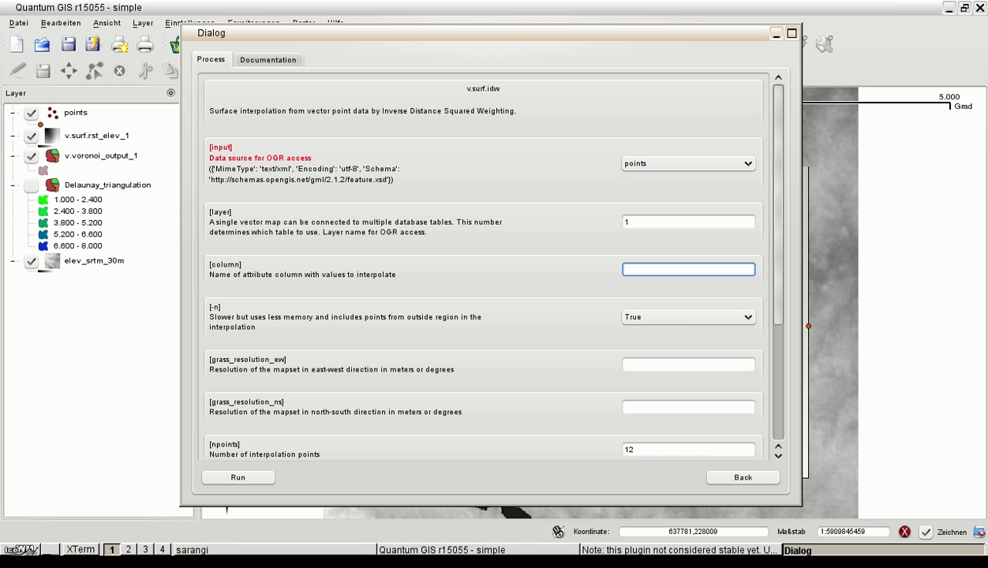
type("height")
key("Tab")
- Set the -n and -z flags of v.surf.idw to False
left_click(689, 318)
left_click(688, 344)
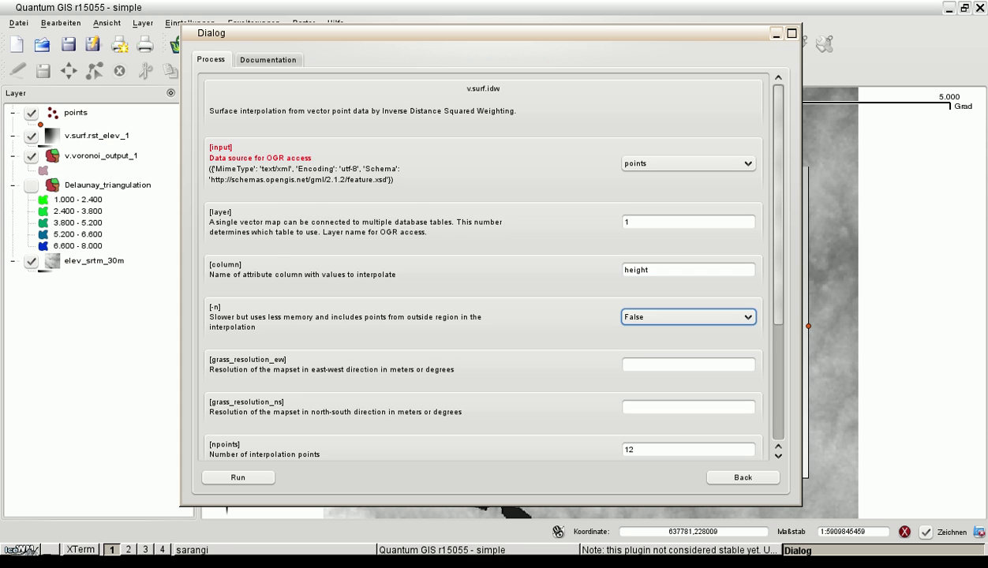
scroll(688, 344, "down", 4)
key("Tab")
key("Tab")
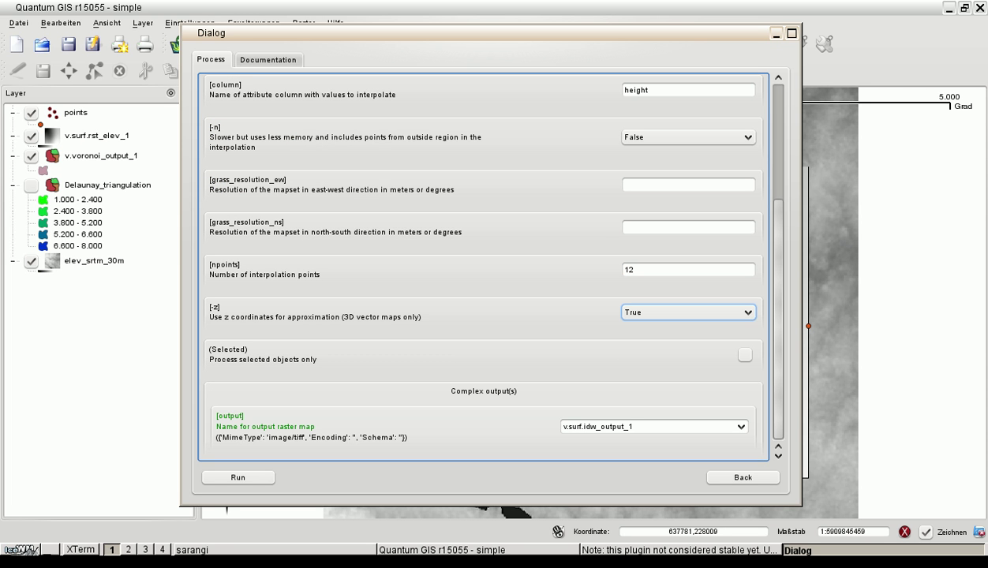
key("alt+Down")
key("Down")
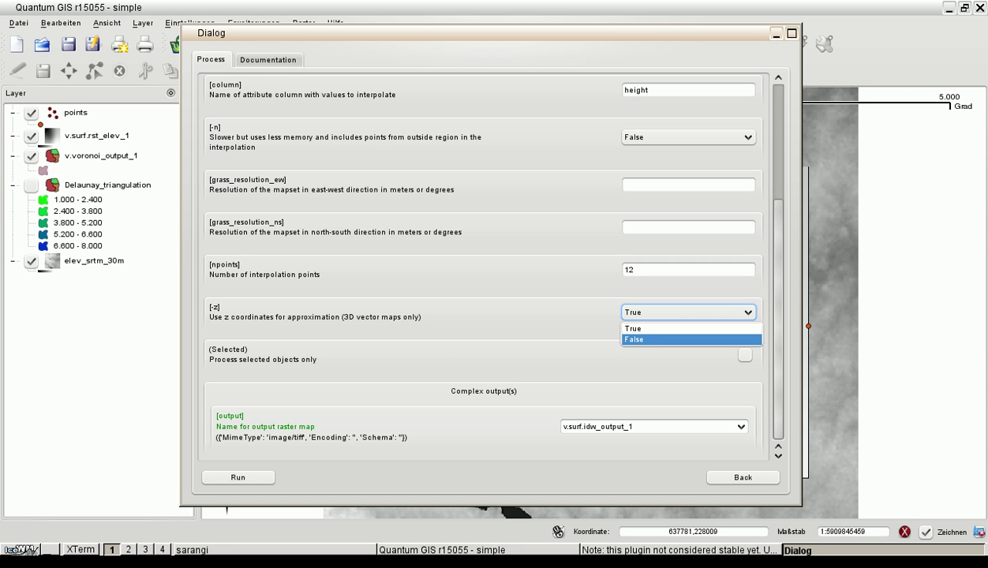
key("Return")
key("Tab")
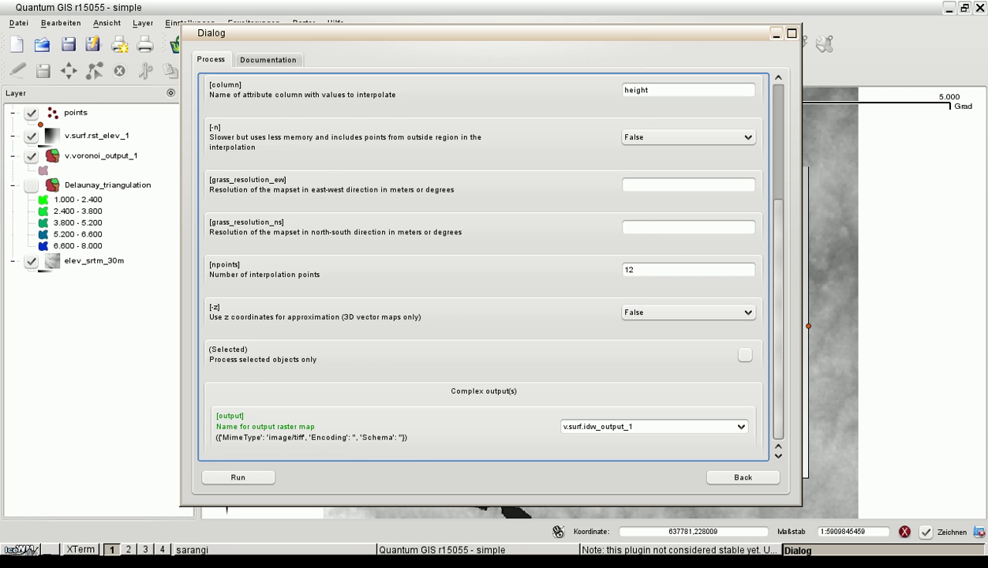
- Run v.surf.idw with 12 interpolation points, dismiss the result message and return to the process list
scroll(678, 230, "up", 3)
scroll(679, 230, "down", 3)
key("Tab")
key("Return")
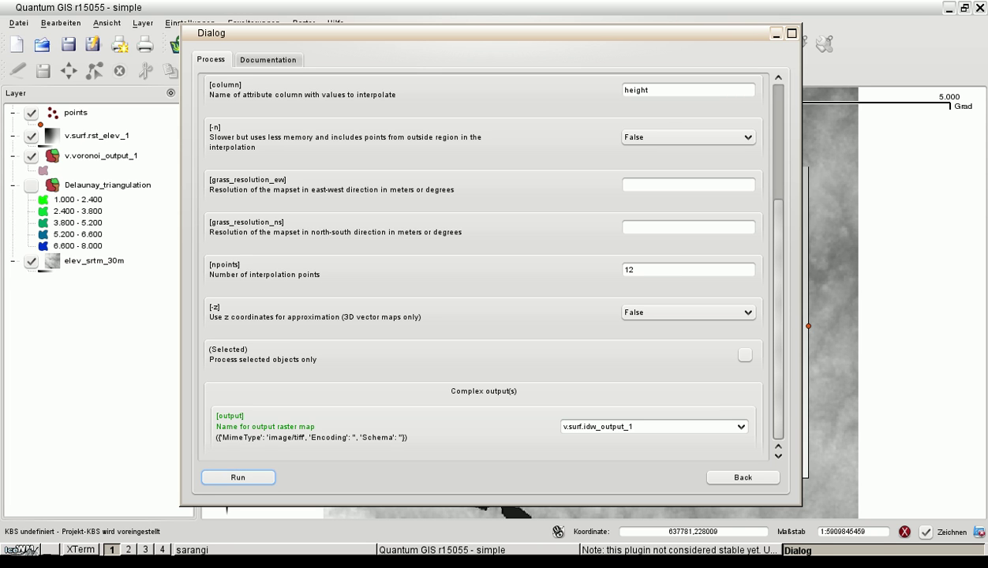
key("Return")
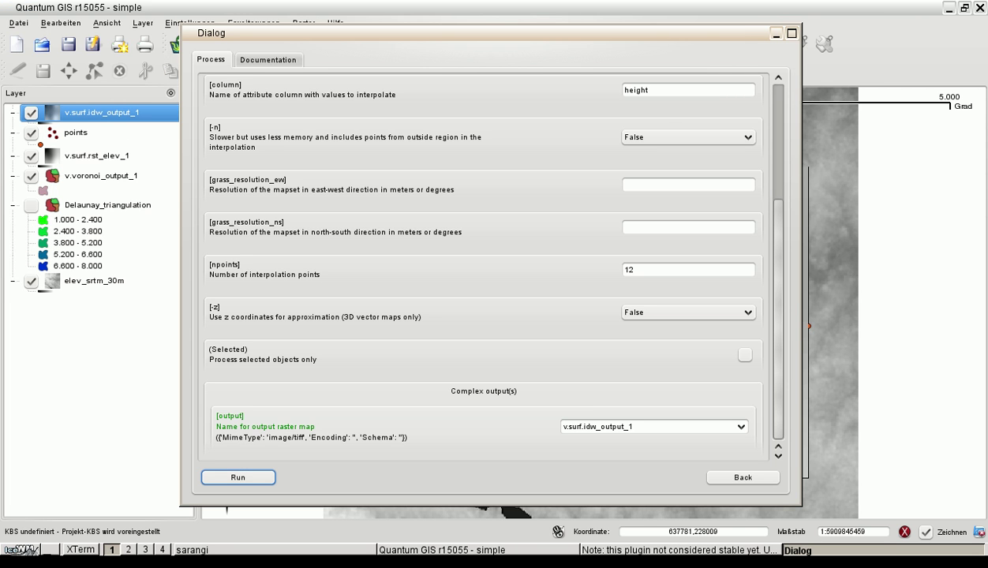
left_click(742, 477)
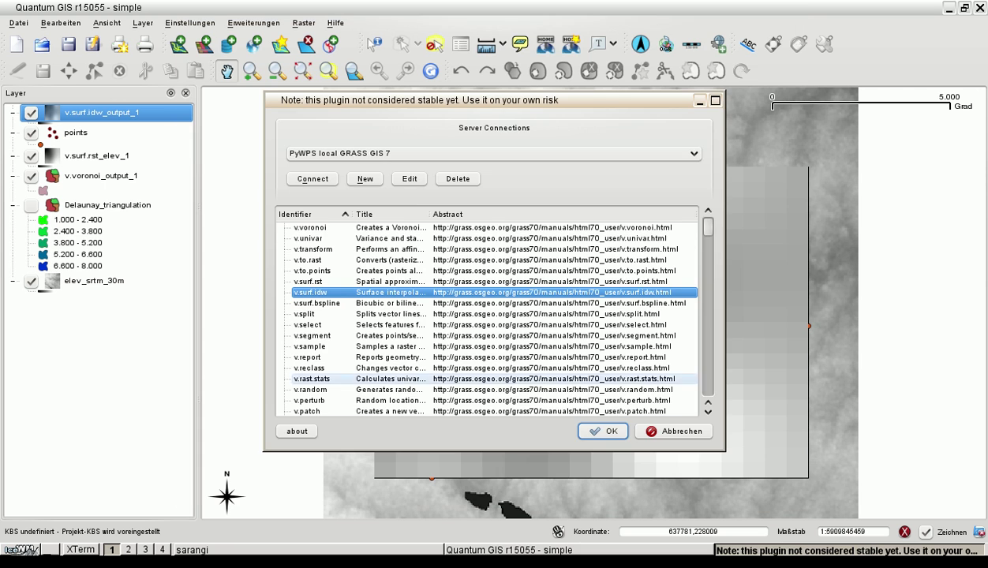
- Move the WPS client window aside to examine the v.surf.idw_output_1 raster on the map
left_click_drag(489, 99, 72, 162)
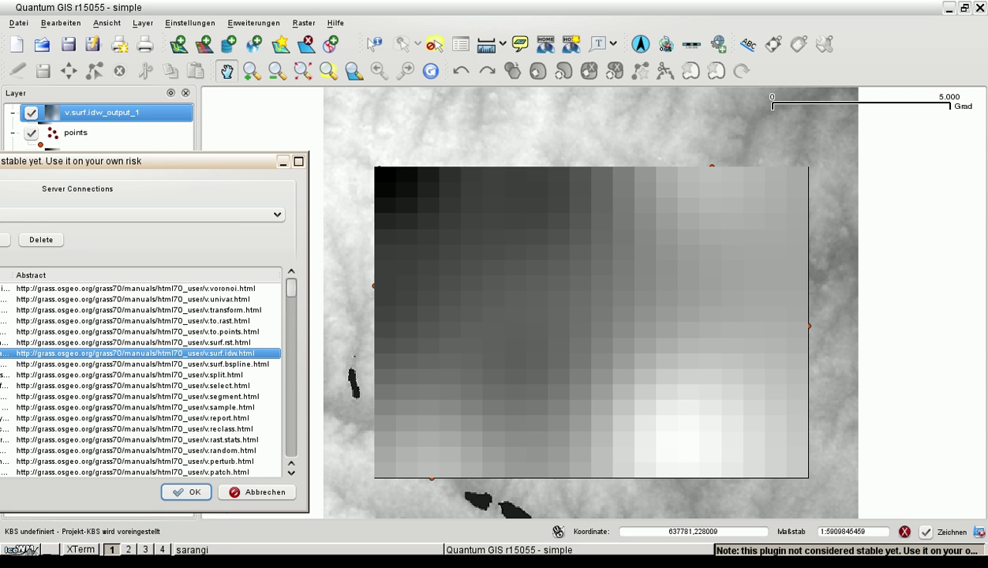
left_click_drag(72, 162, 224, 132)
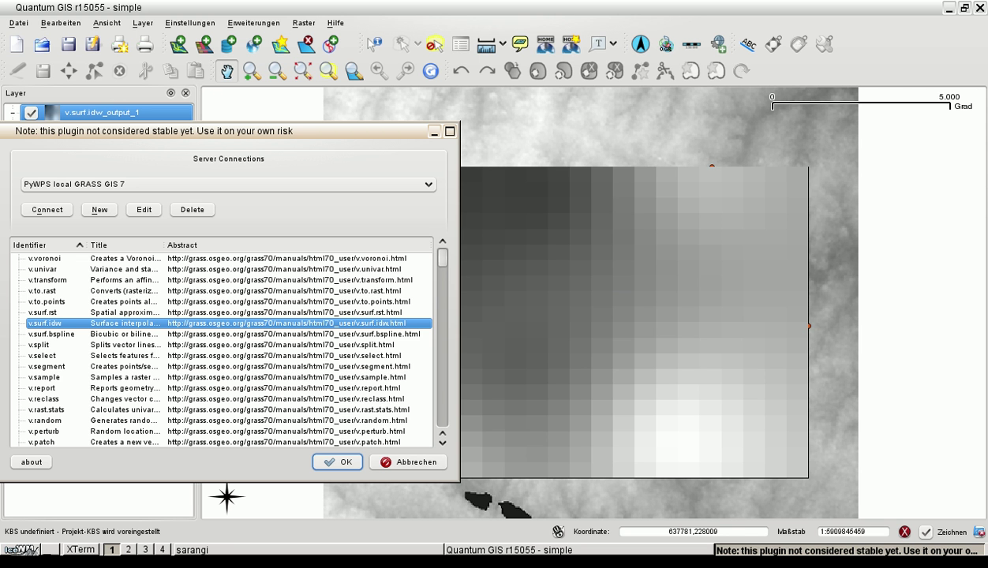
left_click_drag(224, 132, 516, 117)
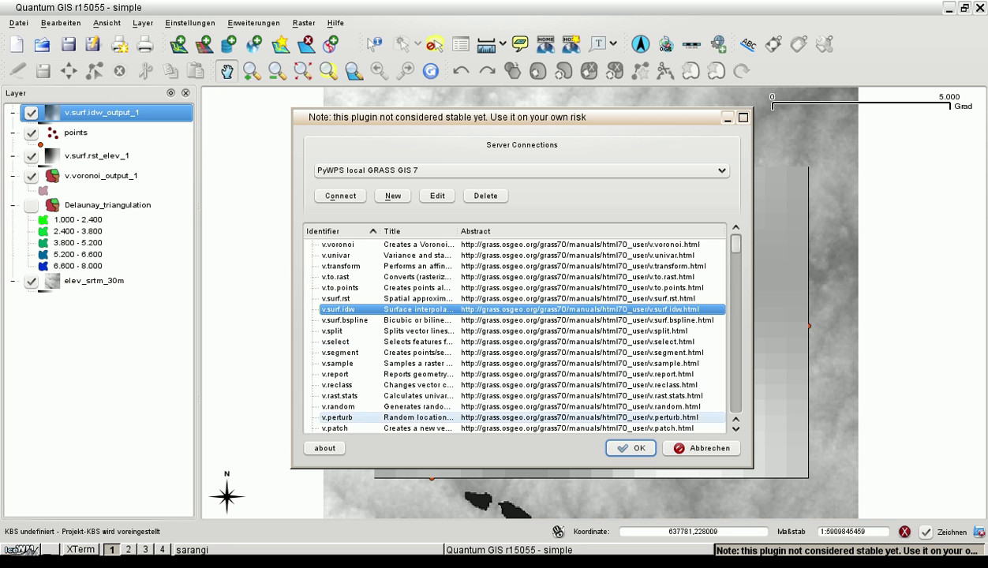
- Open the v.sample process from the server's process list
left_click(474, 364)
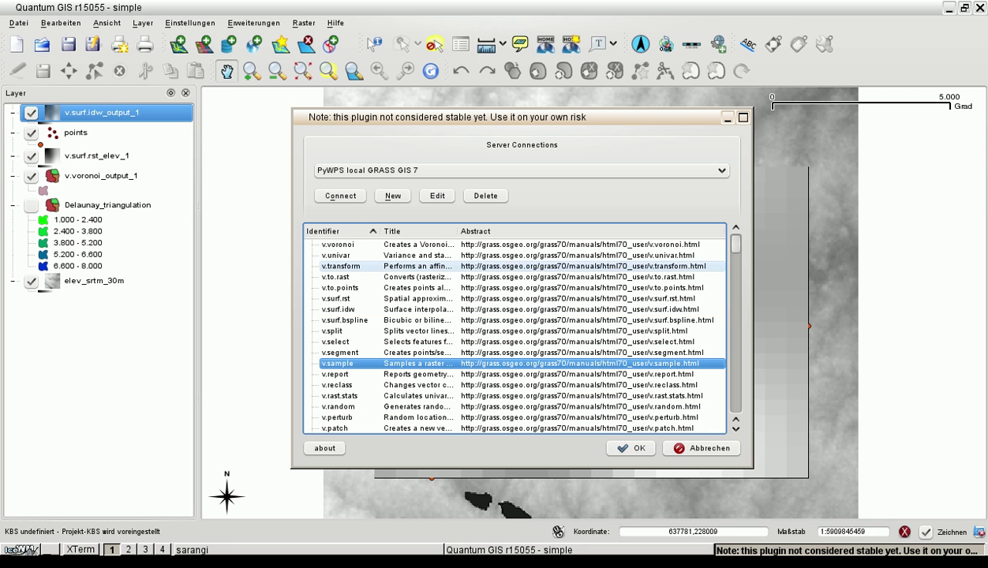
left_click_drag(512, 118, 467, 137)
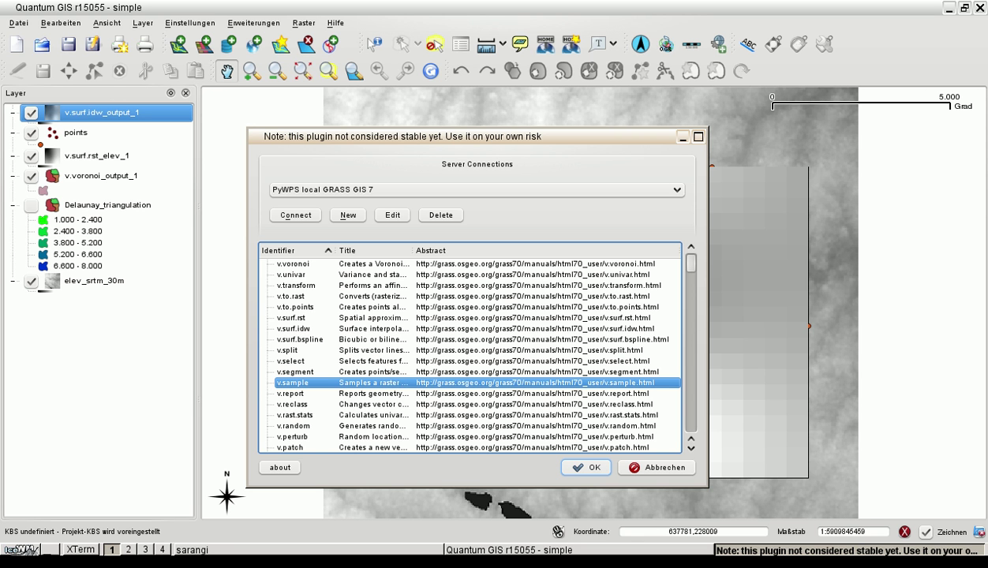
left_click(587, 468)
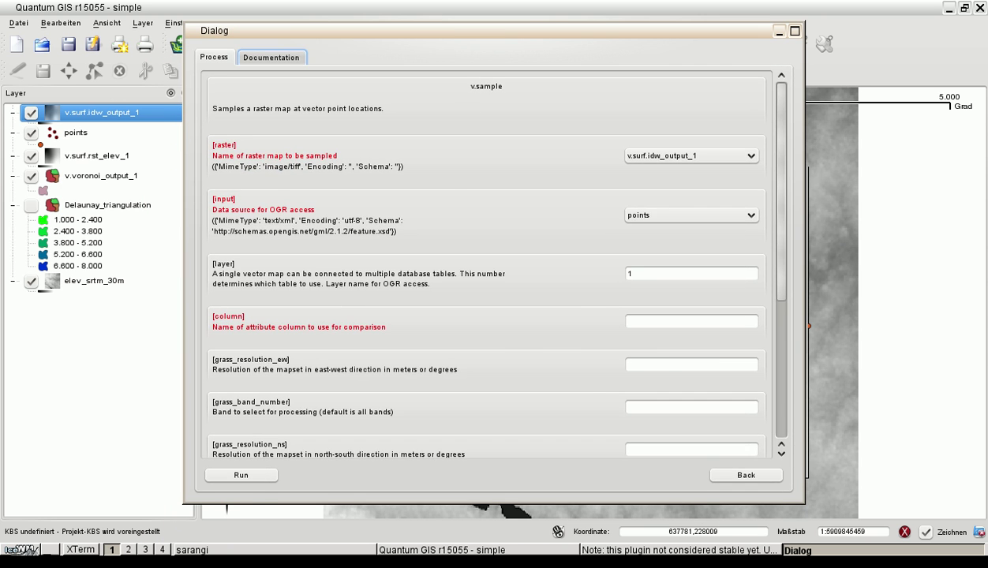
- Choose v.surf.rst_elev_1 as the raster to sample and points as the vector input of v.sample
left_click(271, 57)
left_click(214, 57)
left_click(692, 157)
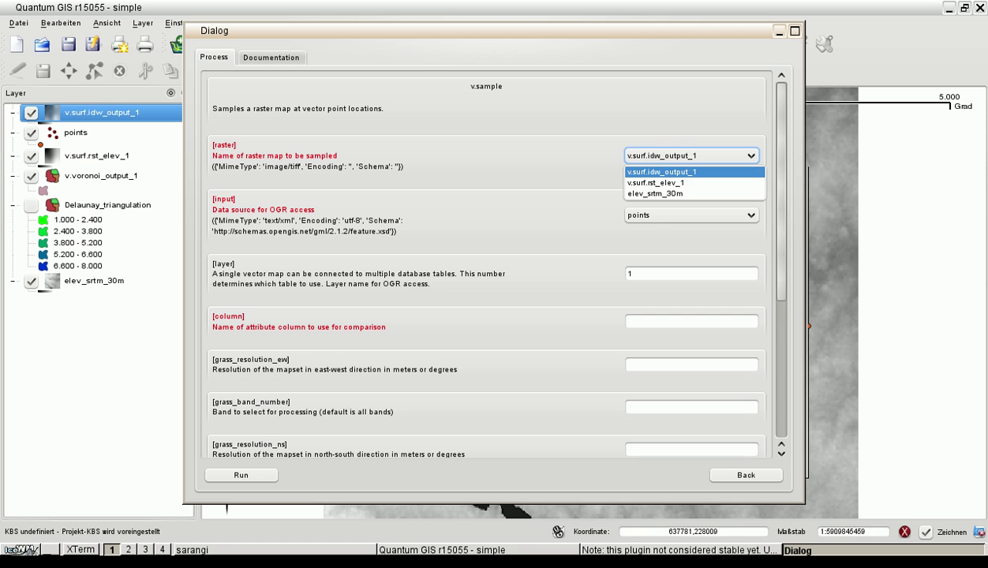
key("Down")
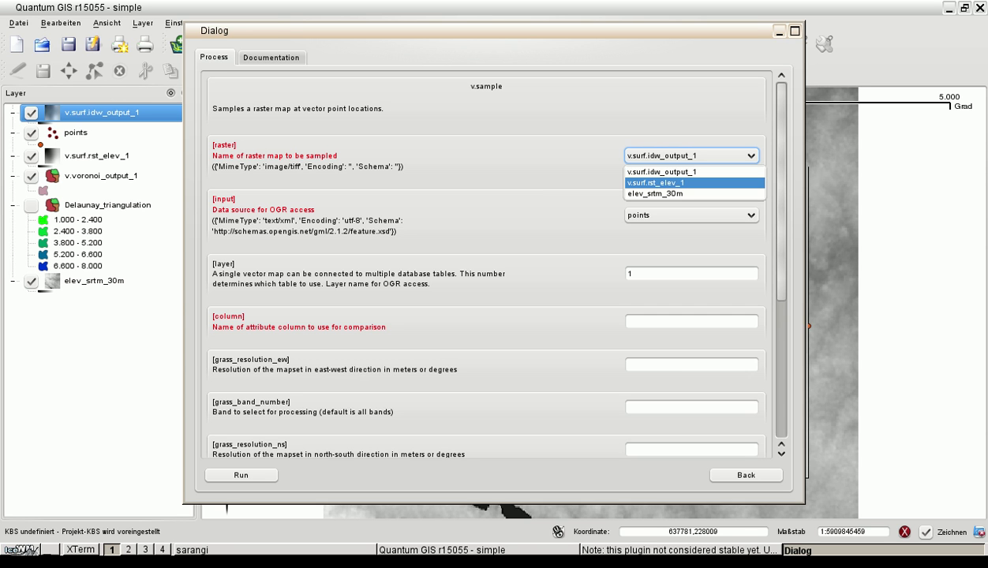
key("Return")
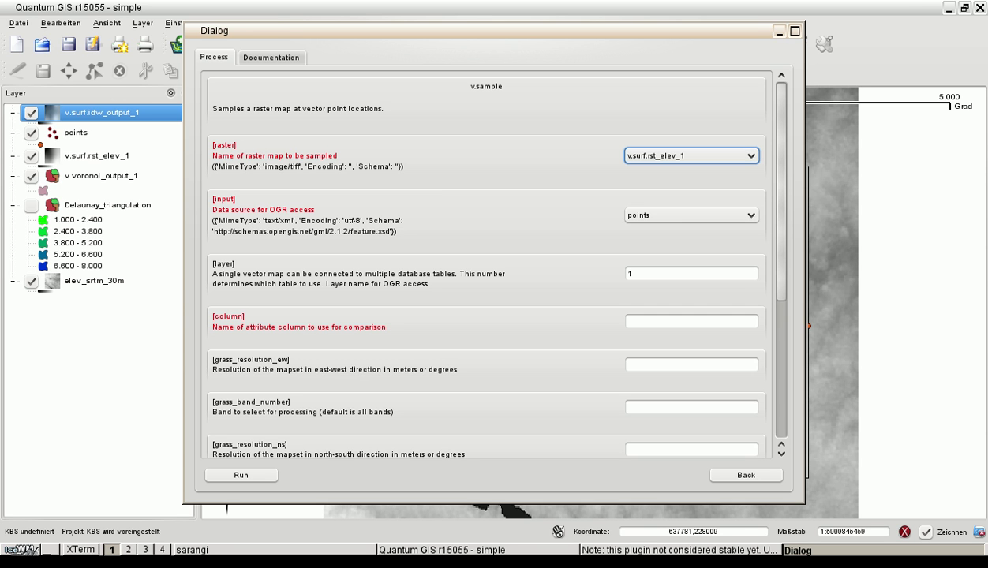
key("Tab")
key("space")
key("Return")
- Set the v.sample comparison column to height and both the east-west and north-south resolutions to 25
key("Tab")
key("Tab")
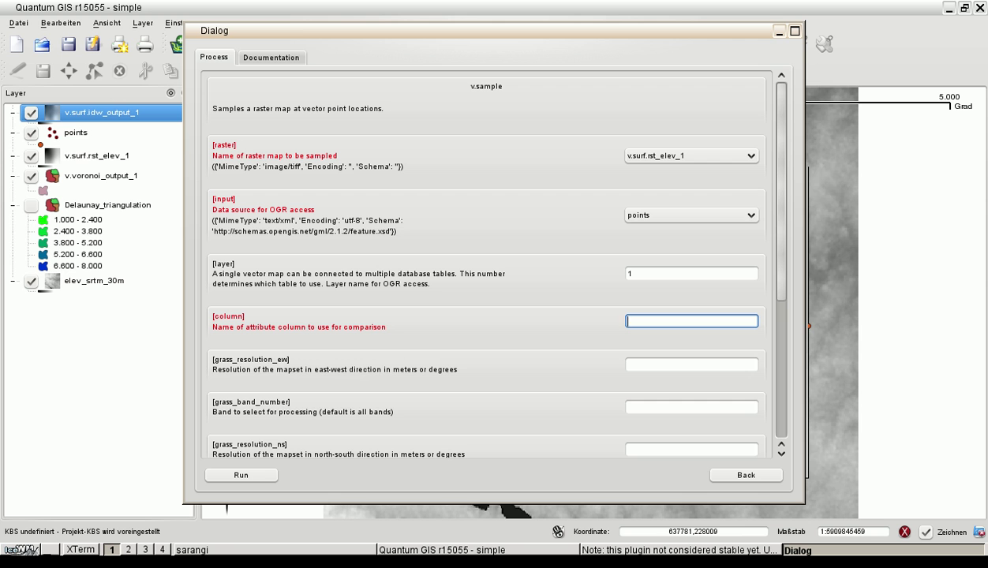
type("height")
scroll(486, 265, "down", 2)
left_click(691, 273)
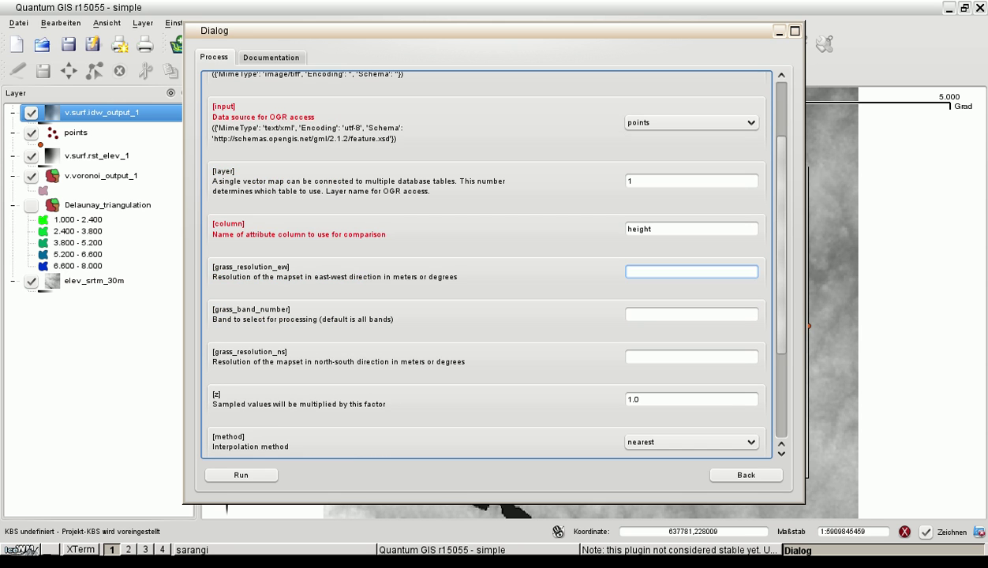
type("25")
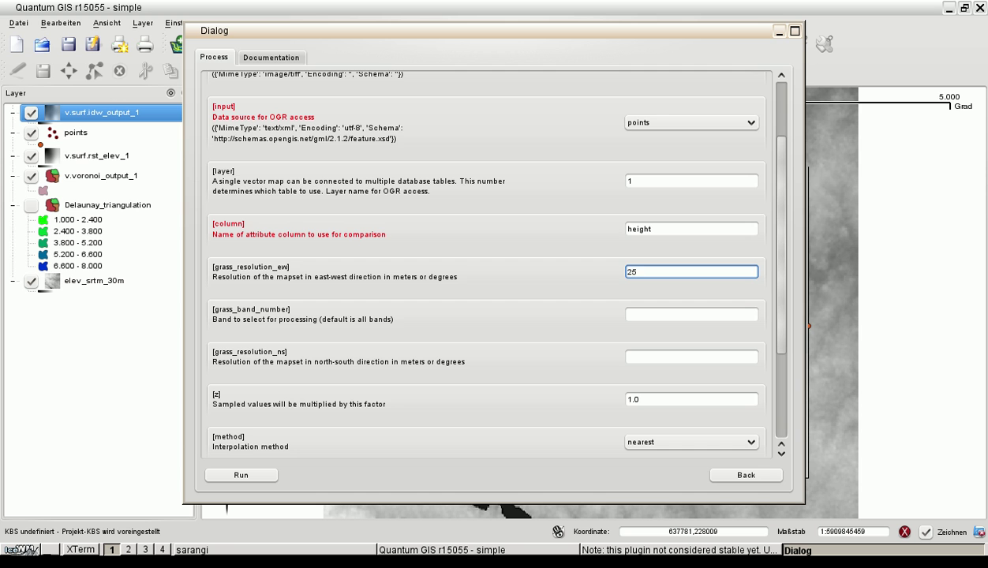
left_click(691, 357)
type("25")
- Run v.sample with output v.sample_output_1, dismiss the result message and close the WPS client
scroll(486, 264, "down", 3)
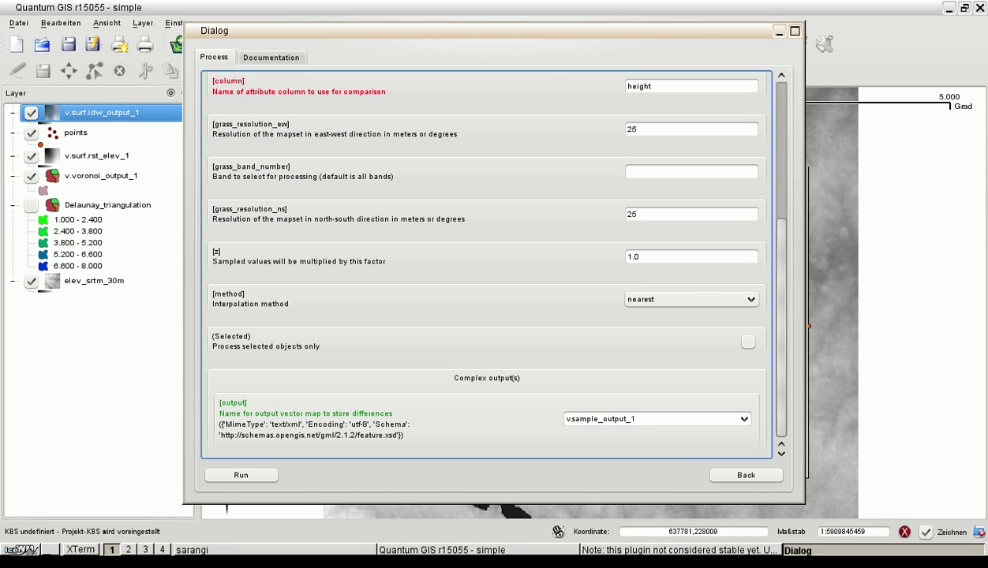
left_click(242, 475)
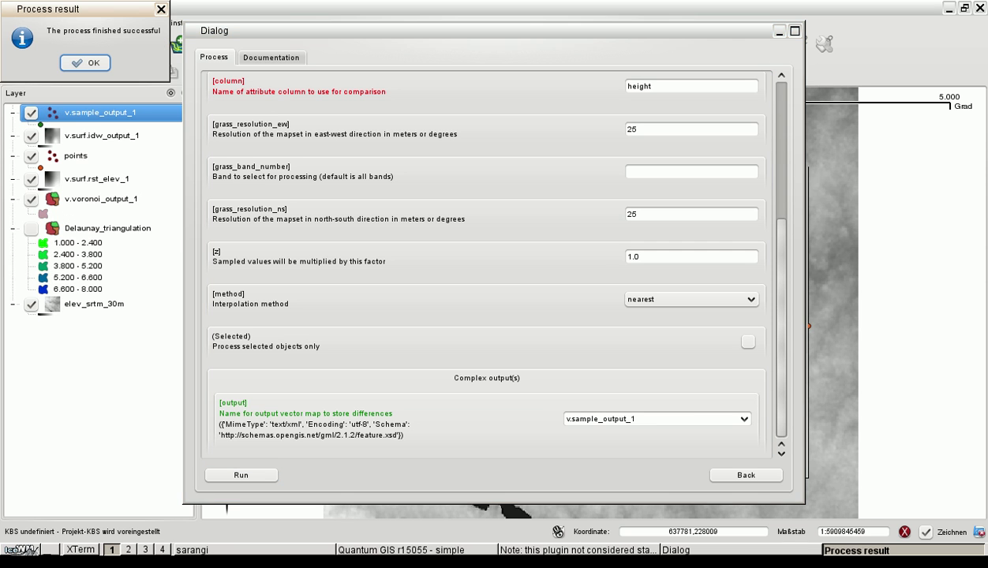
left_click(85, 63)
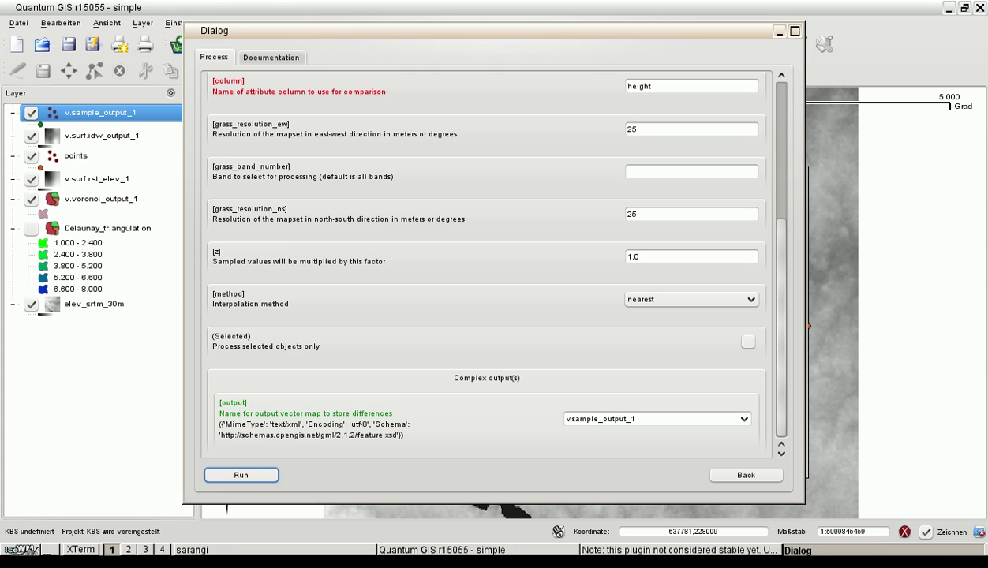
left_click(745, 474)
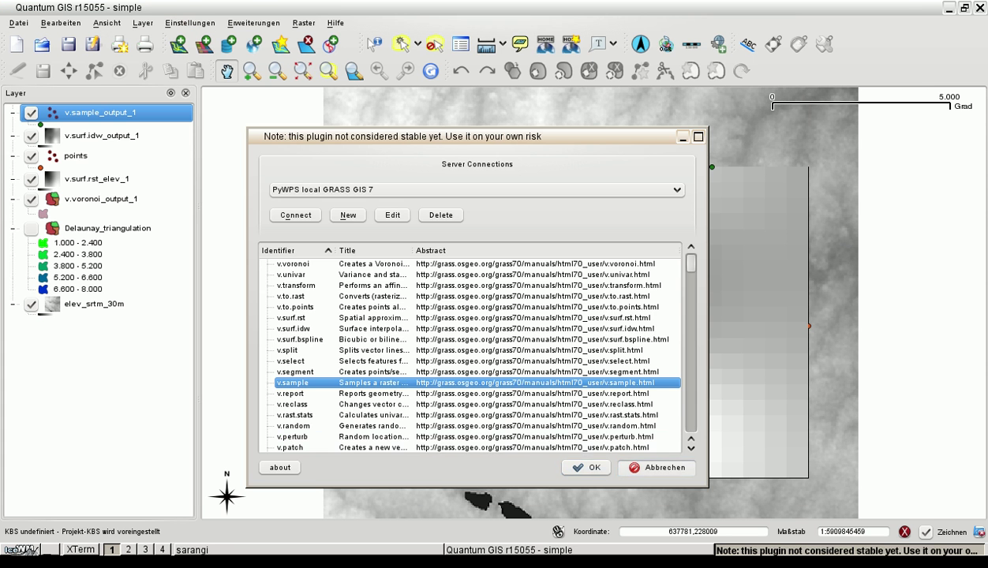
left_click(711, 467)
- Hide the v.surf.idw_output_1 layer and open the attribute table of v.sample_output_1
left_click(30, 135)
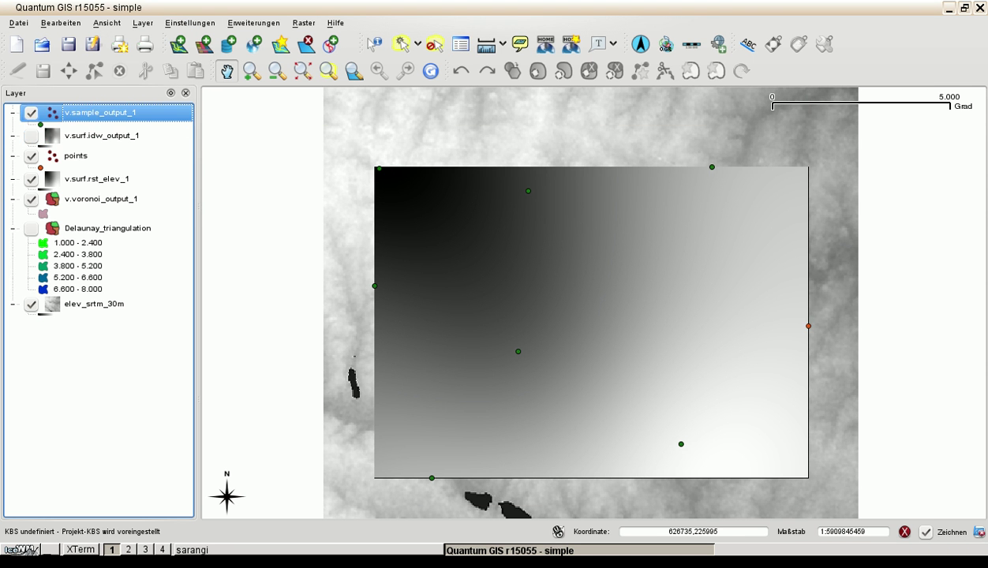
right_click(111, 112)
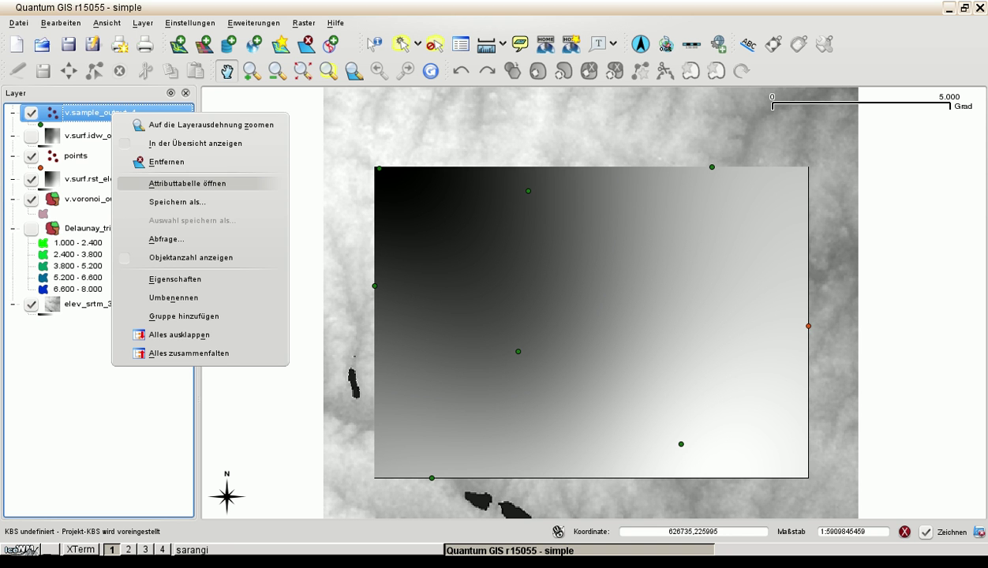
key("Return")
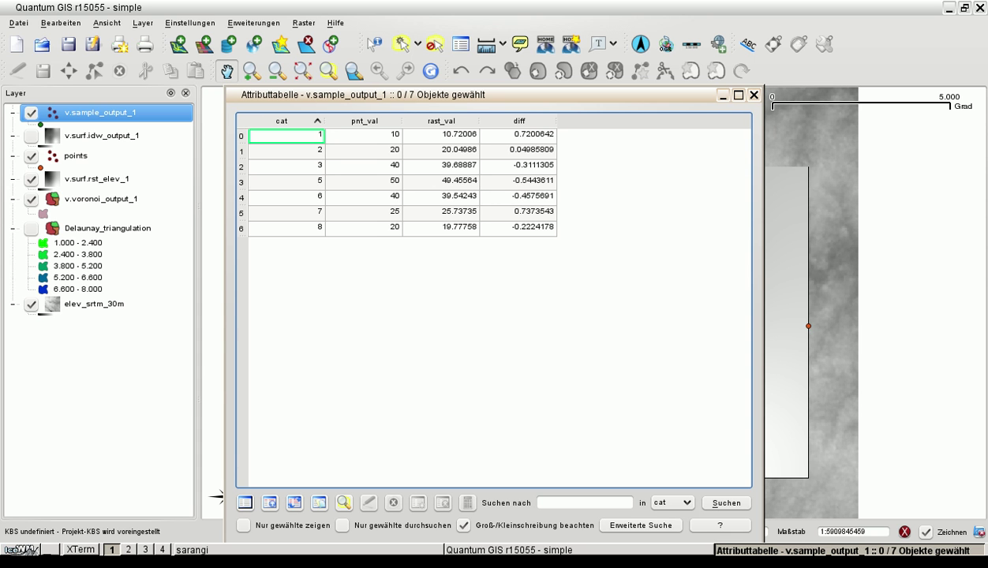
- Compare the pnt_val, rast_val and diff values in the v.sample_output_1 attribute table, then close it
key("Right")
key("Down")
key("Down")
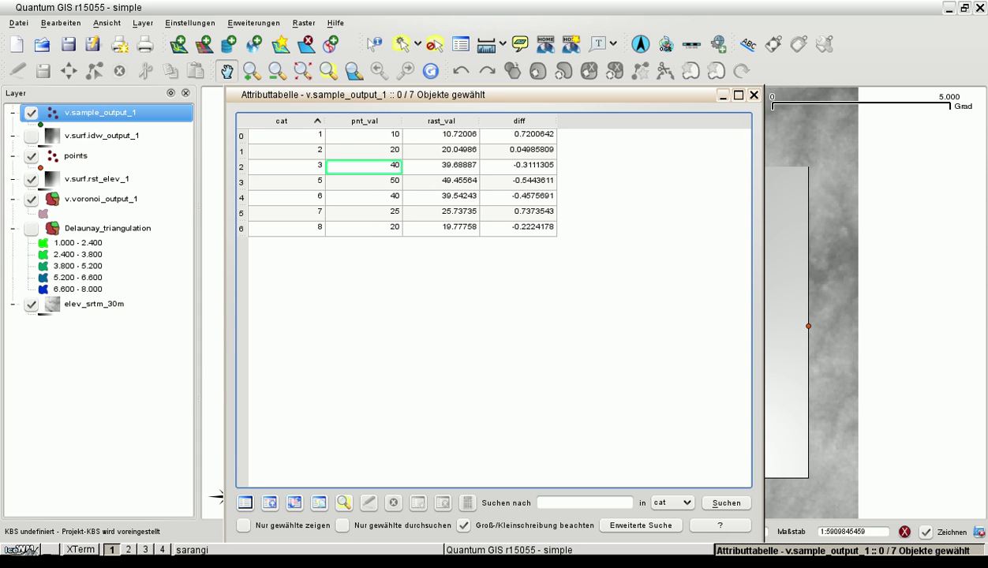
left_click(441, 135)
left_click(441, 151)
left_click(441, 166)
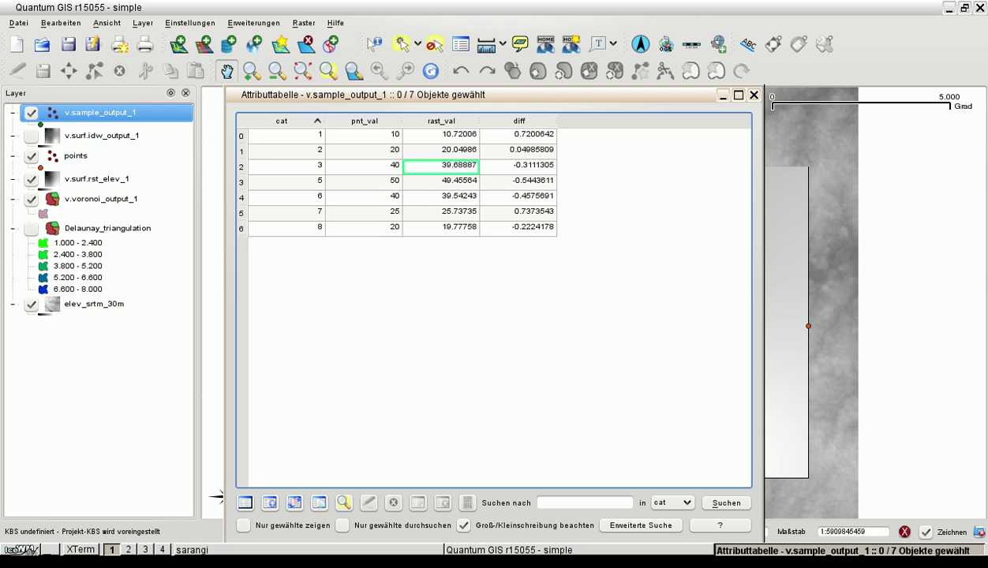
left_click(518, 135)
left_click(519, 151)
left_click(519, 166)
left_click(518, 182)
left_click(518, 196)
left_click(518, 212)
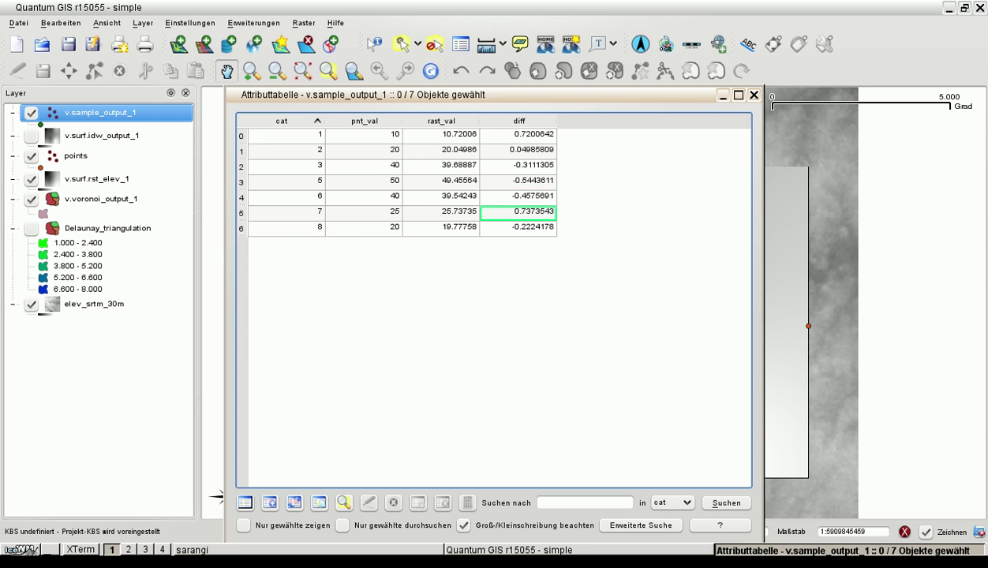
key("Down")
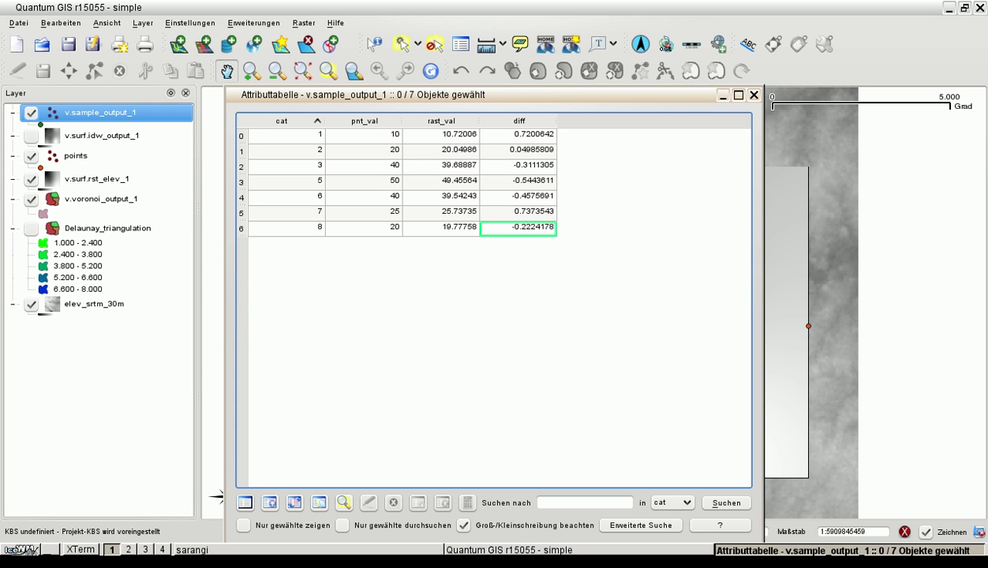
left_click(754, 95)
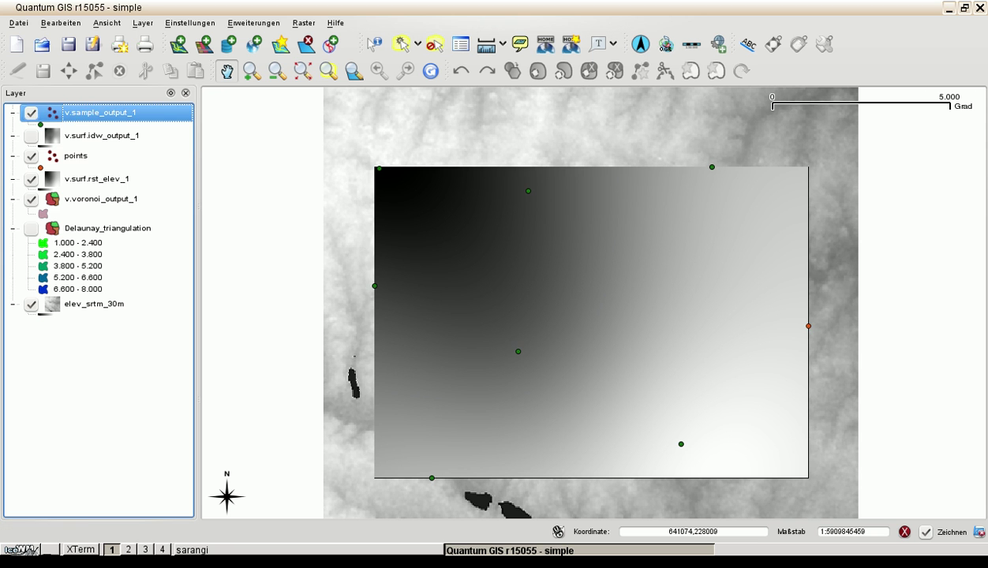
- Hide the v.sample_output_1, v.surf.rst_elev_1 and v.voronoi_output_1 layers, keeping points and elev_srtm_30m visible
left_click(31, 113)
left_click(31, 156)
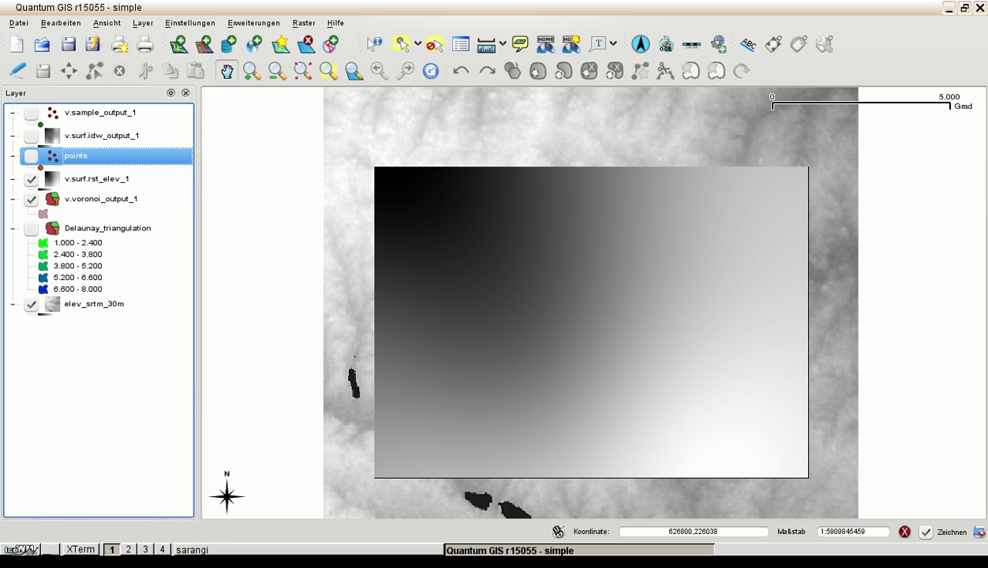
left_click(31, 156)
left_click(30, 179)
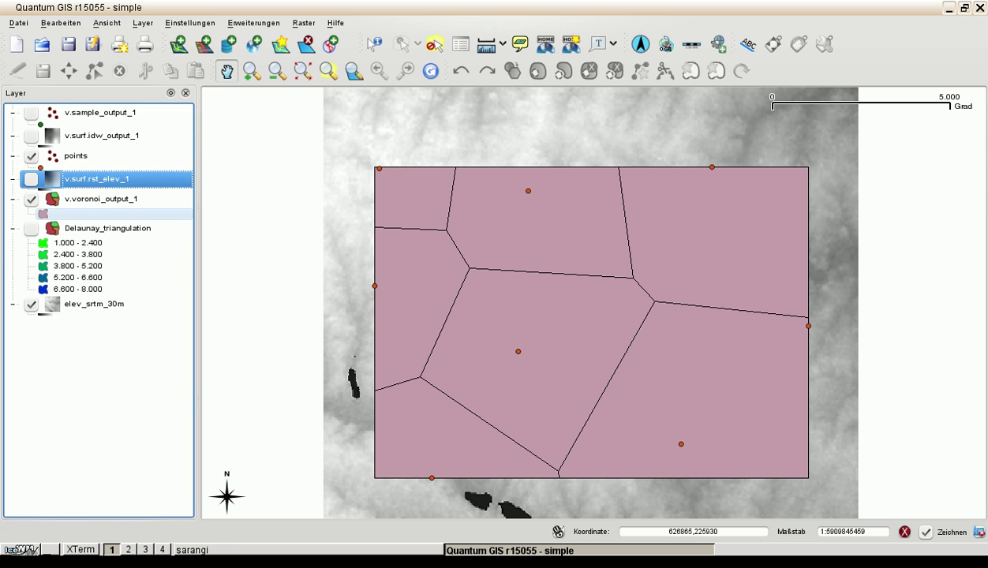
left_click(31, 199)
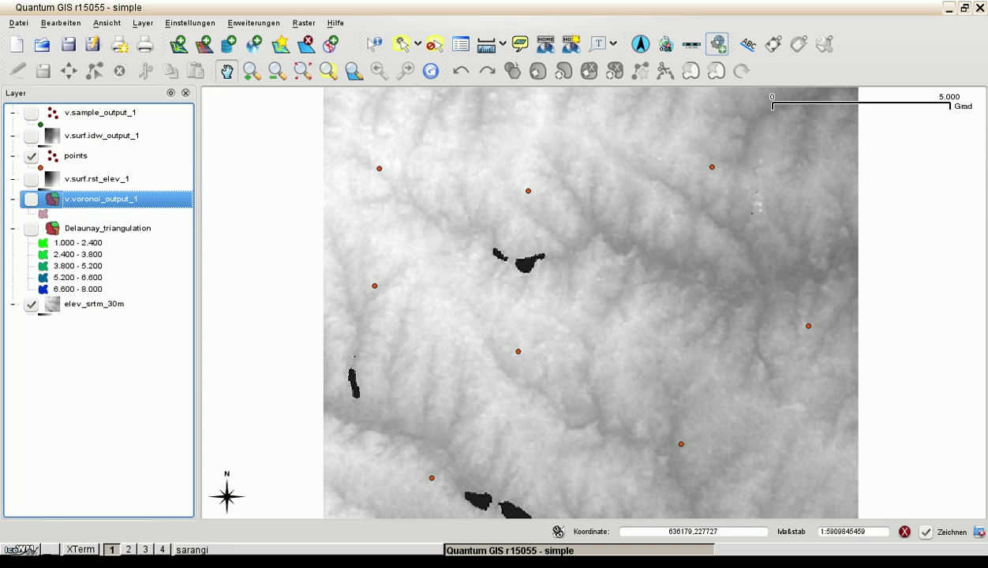
- Open the WPS client and connect to the PyWPS local GRASS GIS 7 server
left_click(719, 43)
left_click(493, 153)
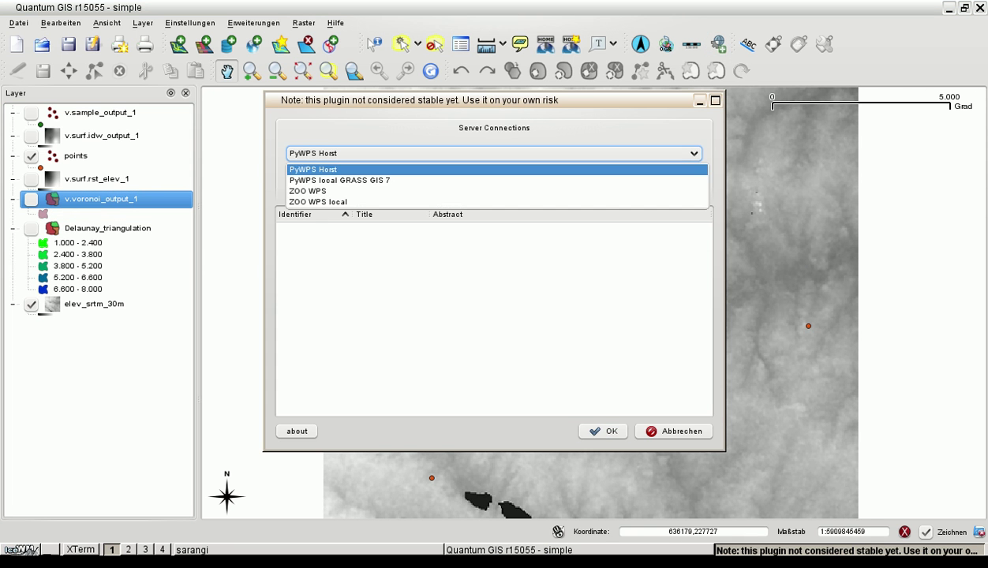
left_click(339, 181)
left_click(313, 180)
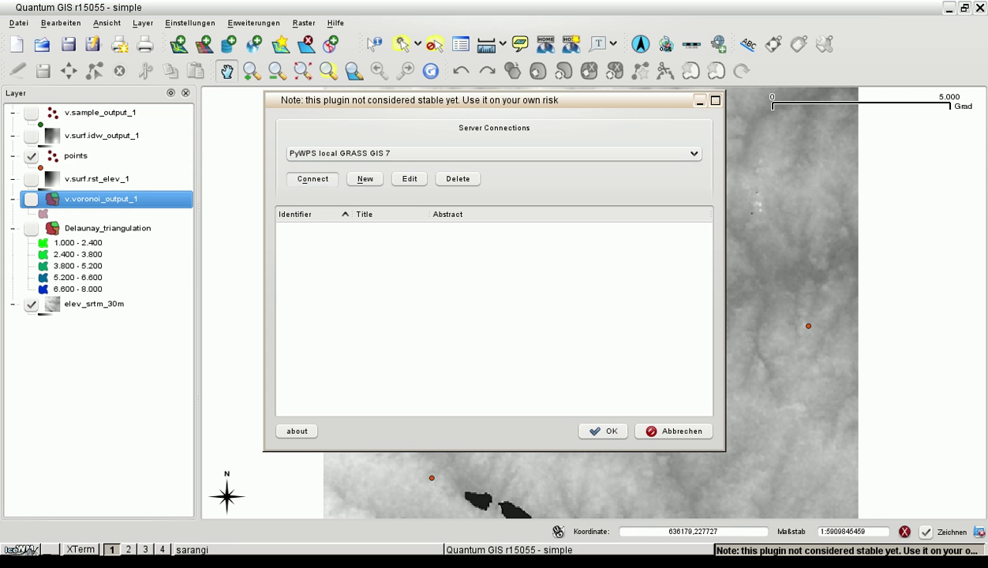
- Open the r.topidx process from the server's process list
left_click_drag(709, 226, 708, 258)
scroll(487, 292, "down", 15)
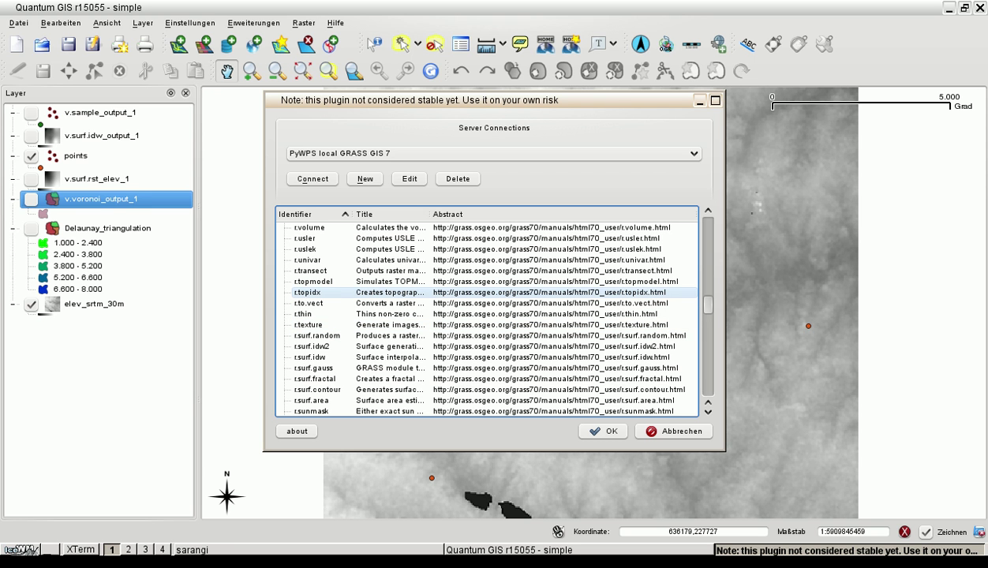
left_click(339, 292)
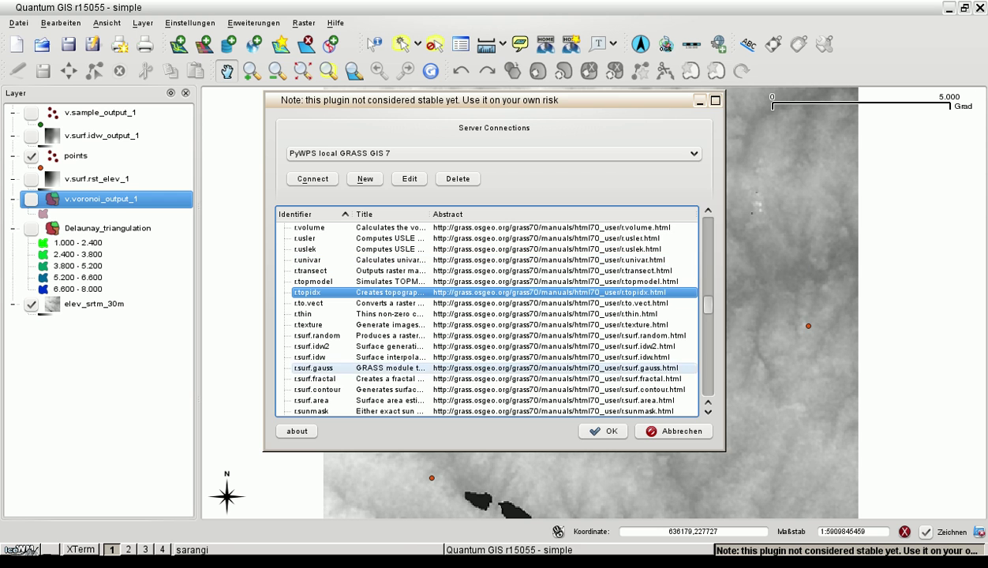
left_click(604, 431)
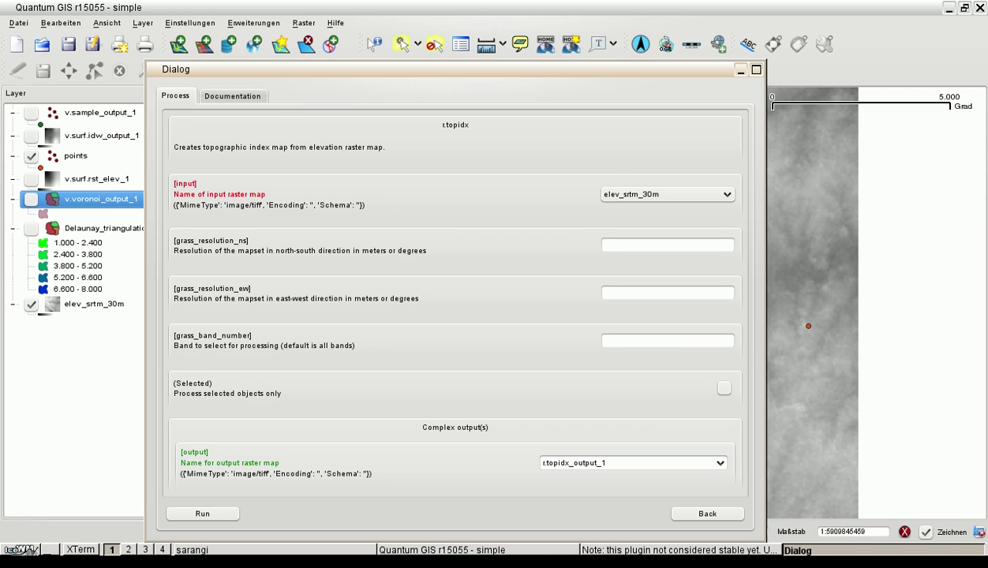
- Run r.topidx on elev_srtm_30m with output r.topidx_output_1, dismiss the result message and return to the process list
left_click(684, 164)
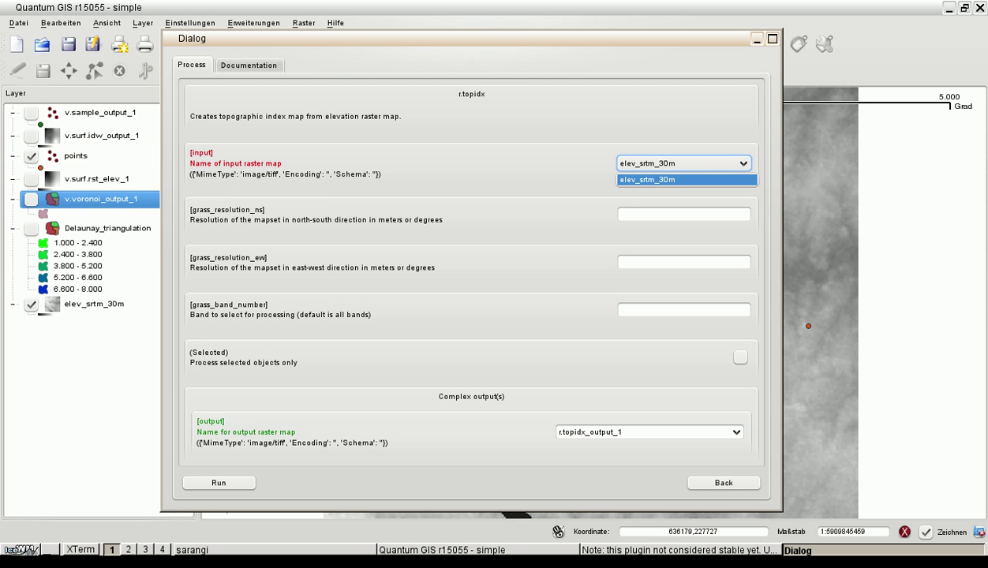
left_click(684, 180)
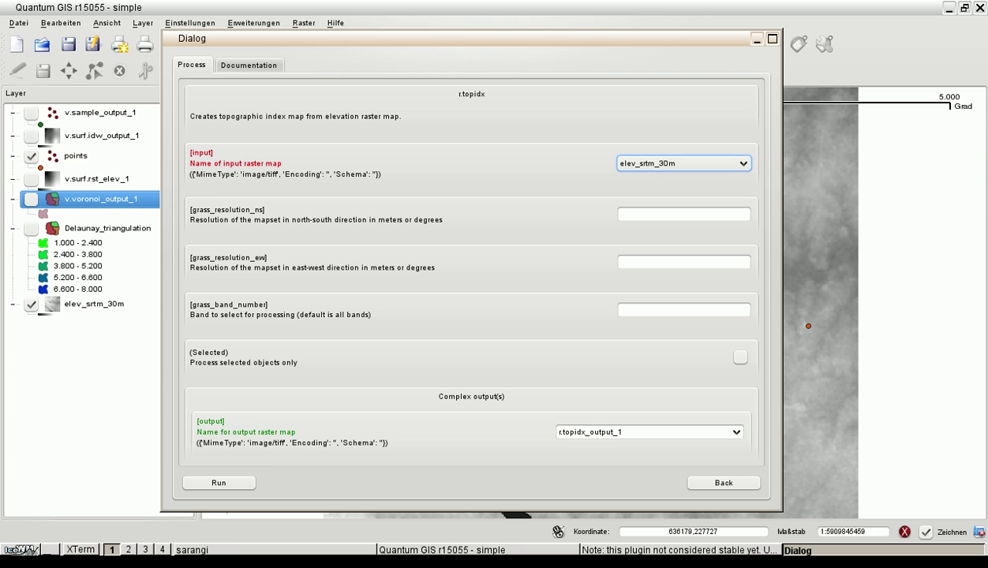
left_click(471, 272)
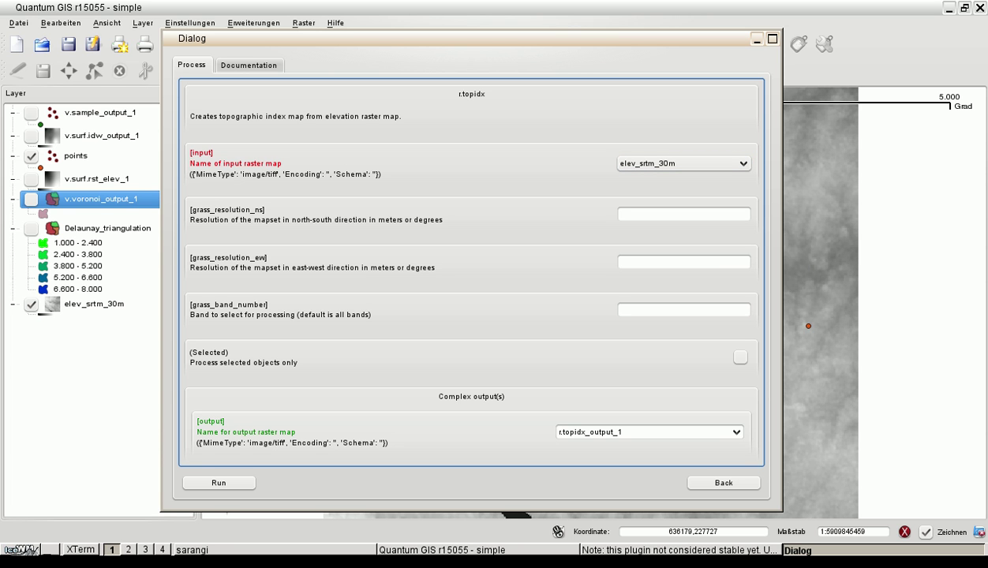
key("Tab")
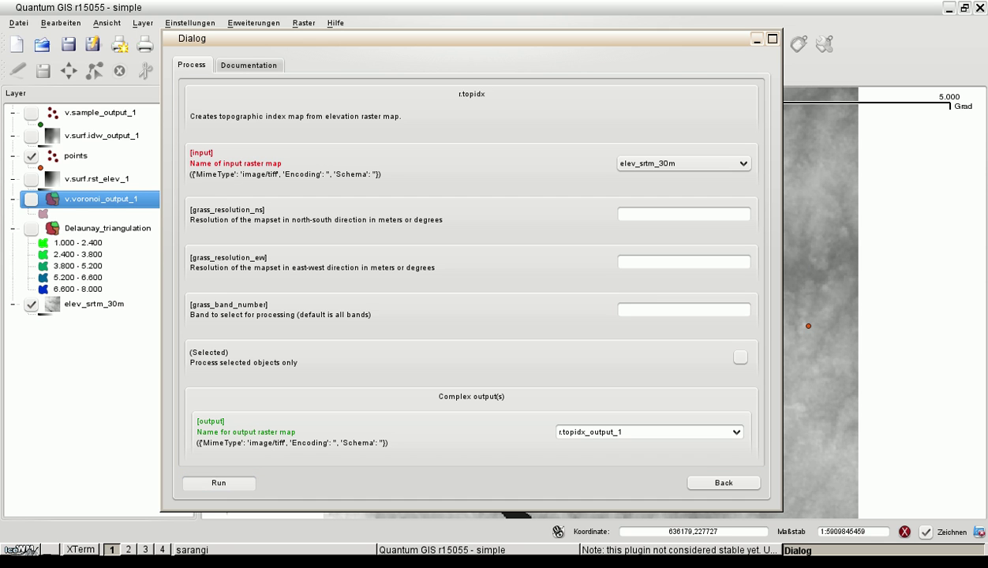
key("Return")
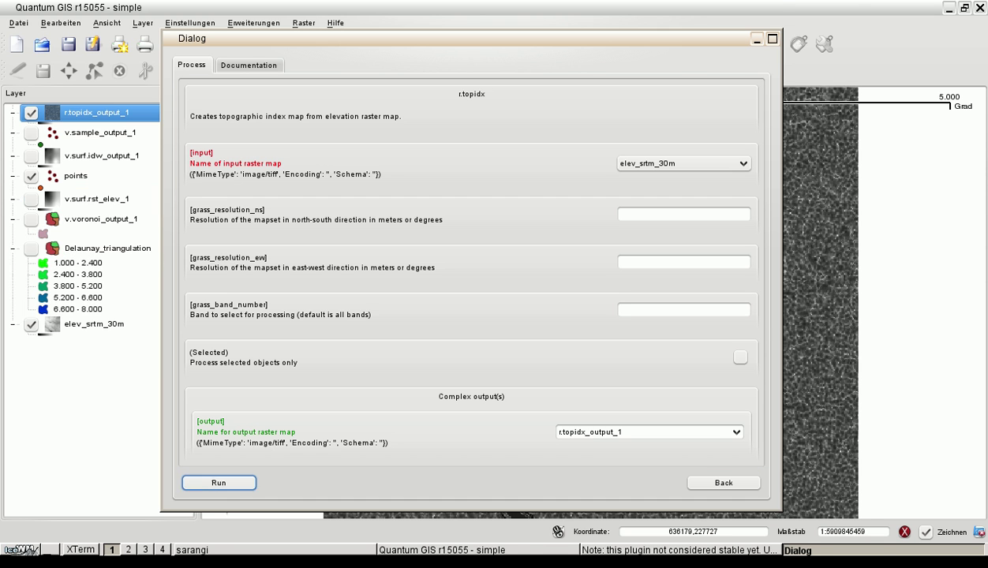
key("Return")
key("Tab")
key("Return")
- Move the WPS client window aside to examine the r.topidx_output_1 raster, then move it back over the map
left_click_drag(552, 100, 114, 171)
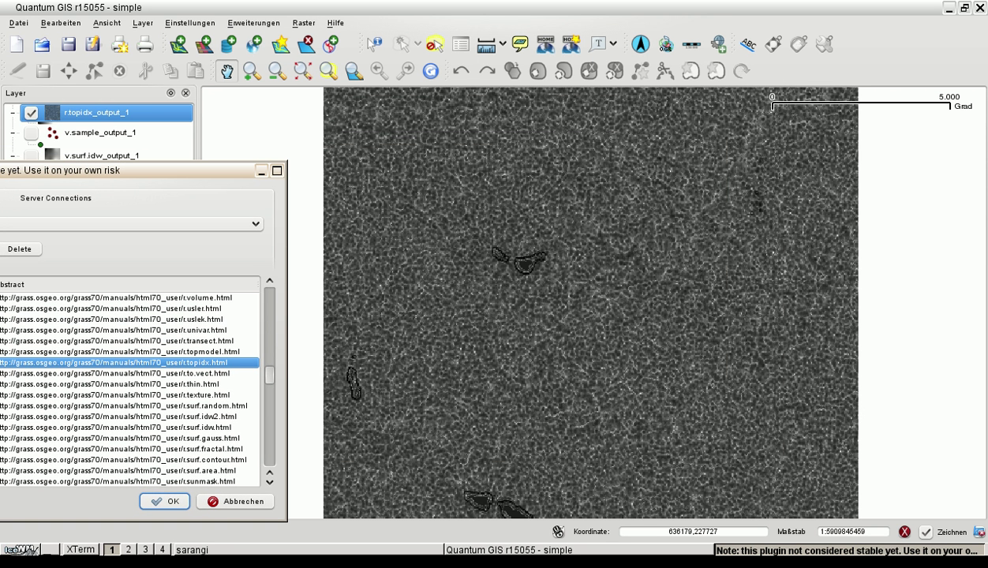
left_click_drag(50, 170, 545, 106)
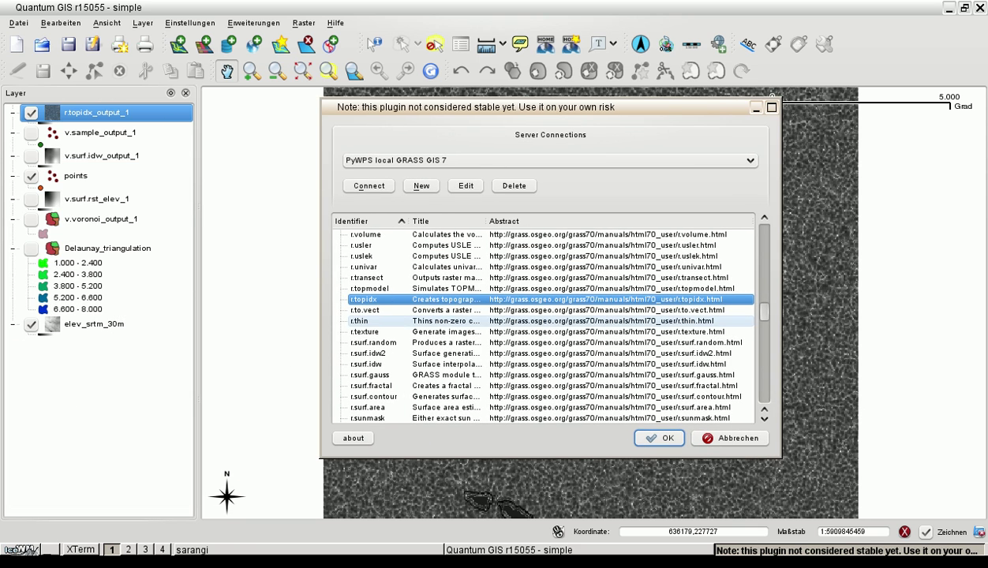
- Open the r.neighbors process from the server's process list
scroll(537, 304, "down", 5)
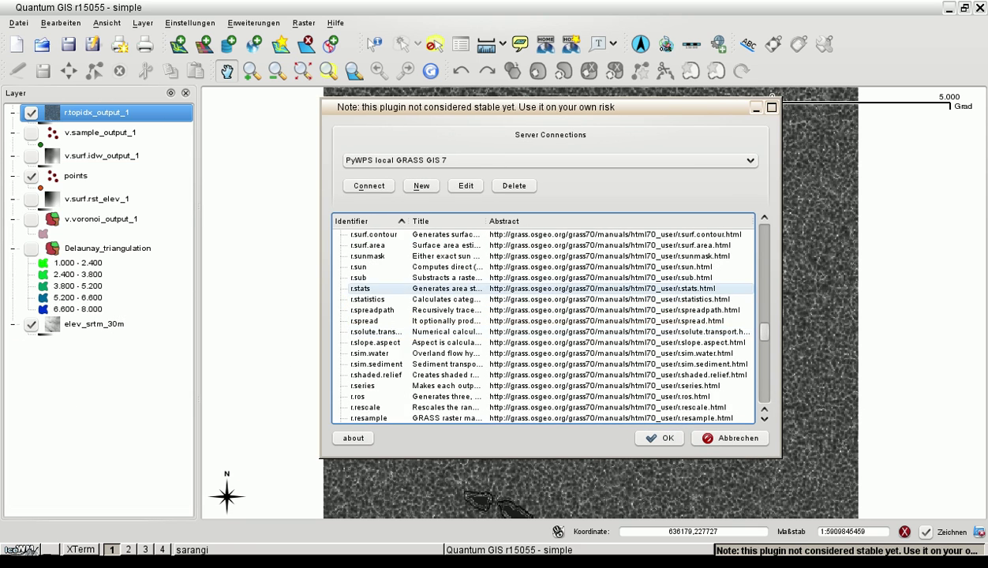
scroll(536, 332, "down", 4)
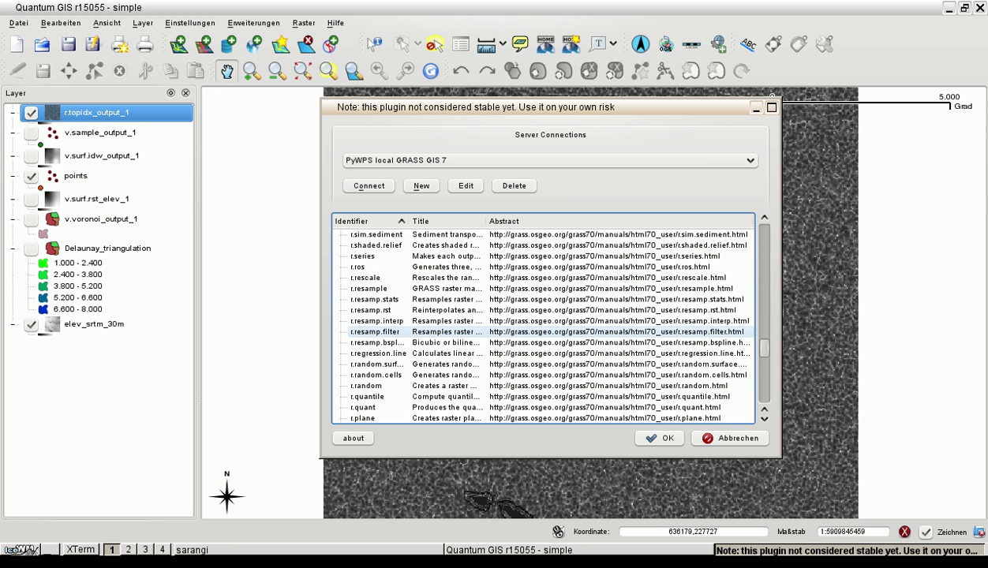
scroll(537, 326, "down", 5)
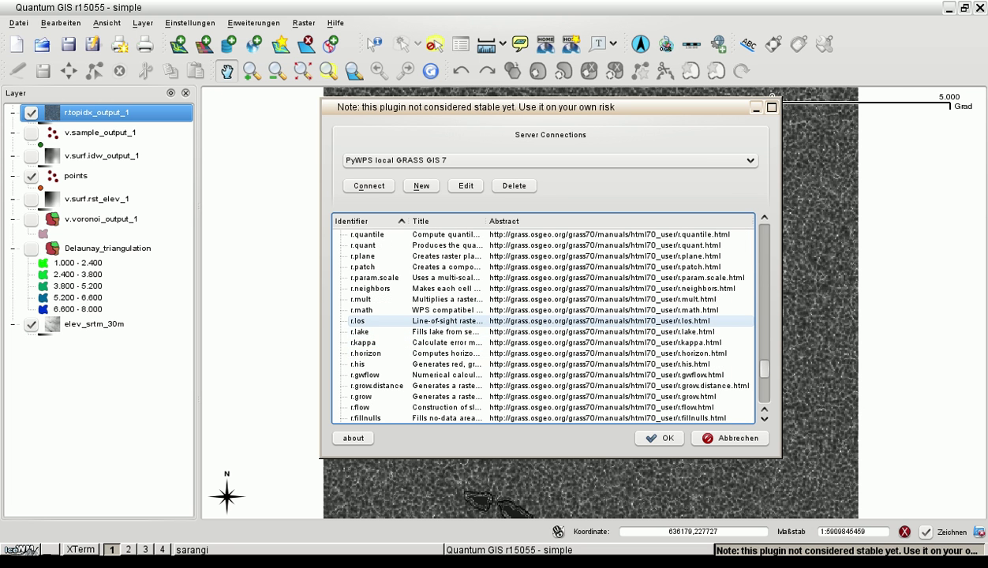
left_click(371, 288)
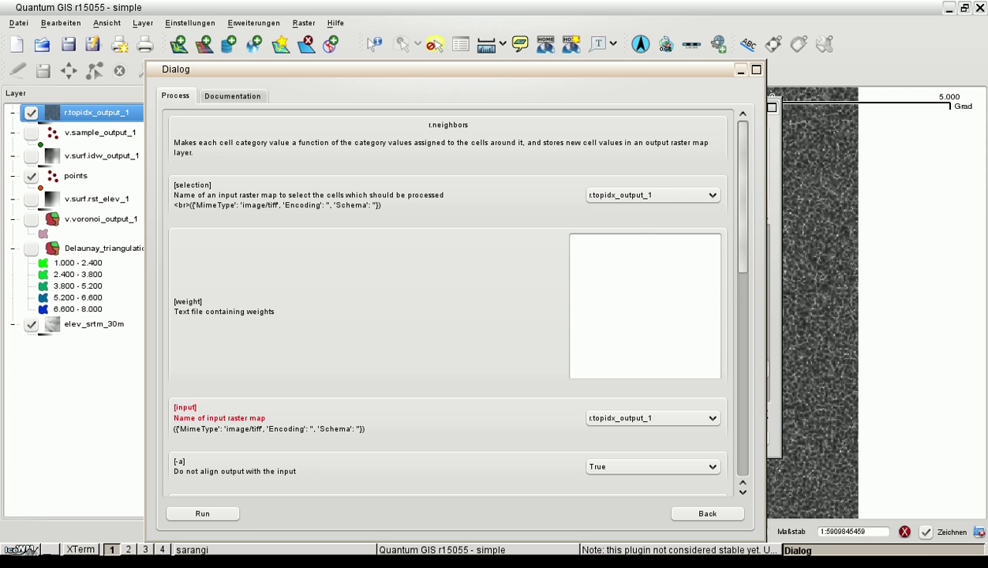
- Set the r.neighbors selection map to <None>, the input raster to r.topidx_output_1, and the -a and -c flags to False
left_click(653, 195)
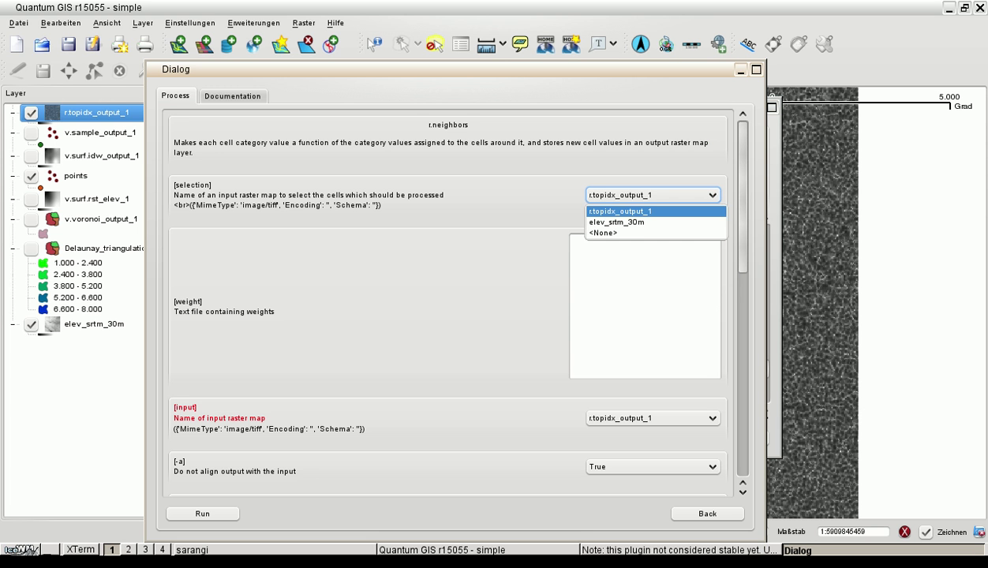
key("Return")
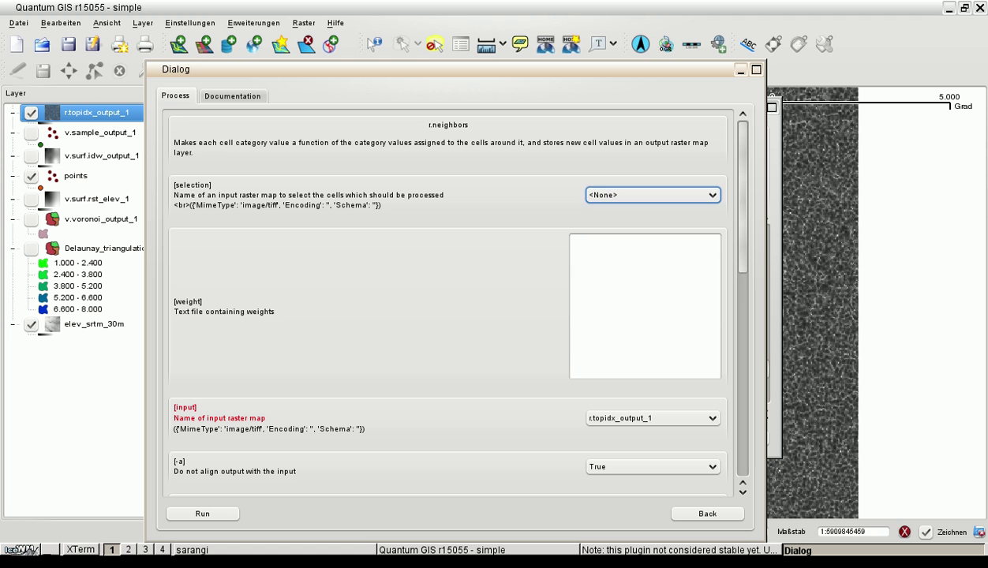
left_click(653, 419)
left_click(652, 435)
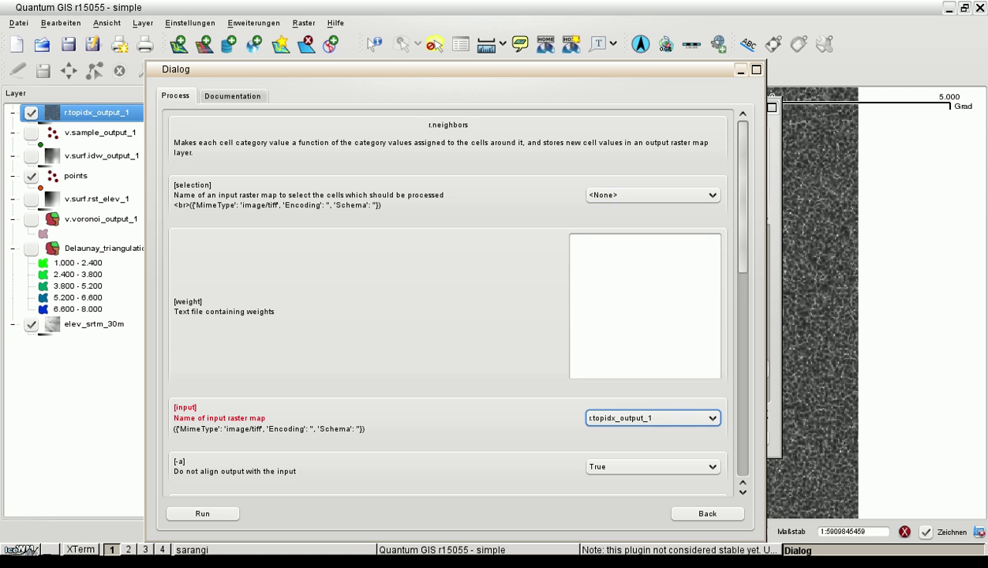
left_click_drag(456, 69, 505, 47)
left_click_drag(791, 169, 792, 273)
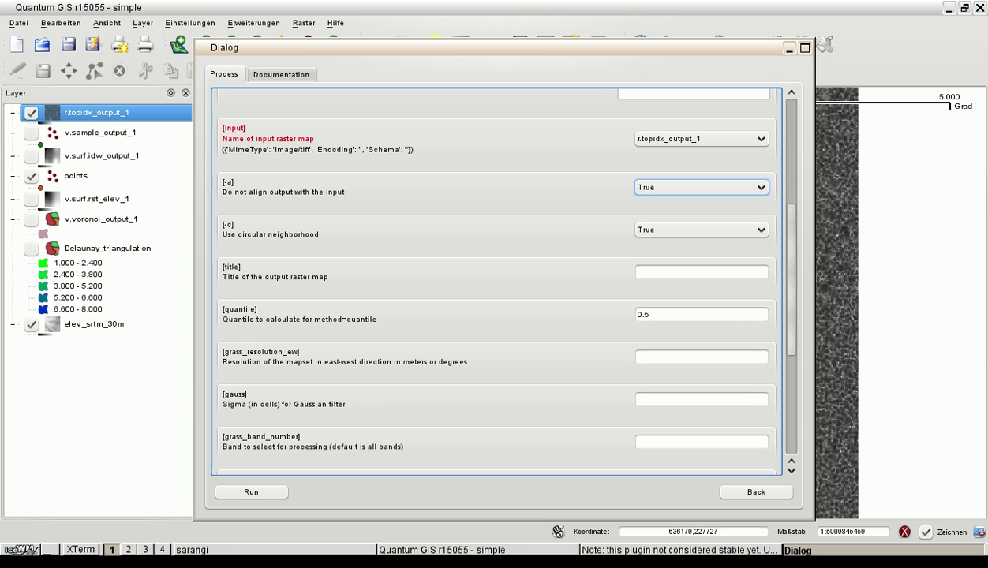
scroll(701, 188, "down", 1)
scroll(700, 230, "down", 1)
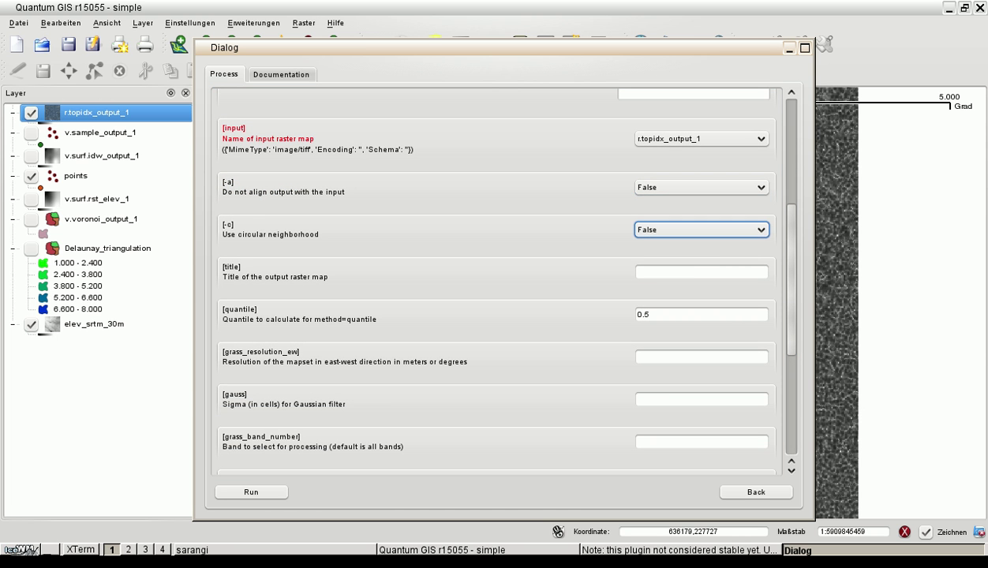
- Set the neighborhood size to 9, run r.neighbors with output r.neighbors_output_1, dismiss the result message and close the WPS client
scroll(497, 284, "down", 3)
scroll(496, 279, "down", 2)
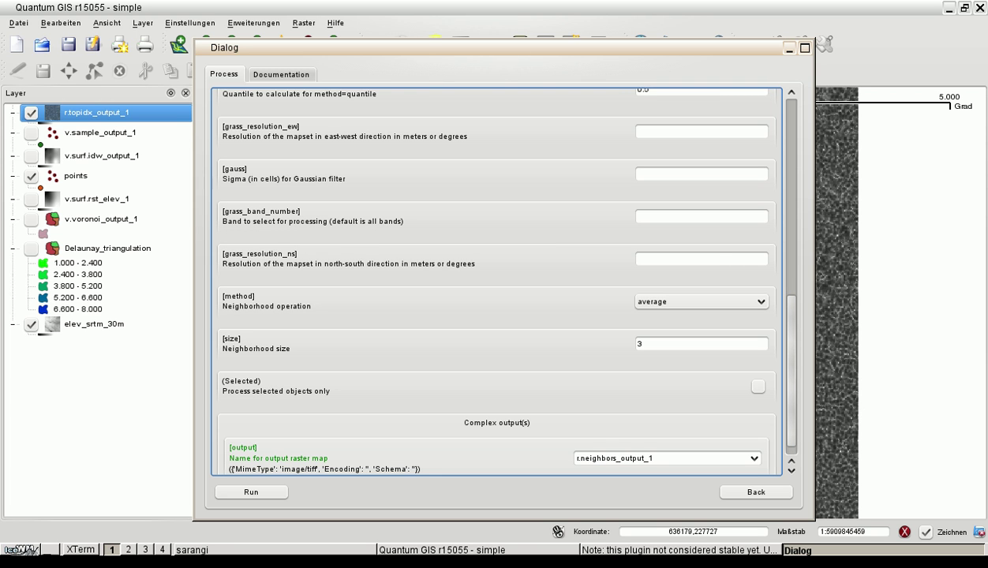
left_click_drag(652, 344, 636, 344)
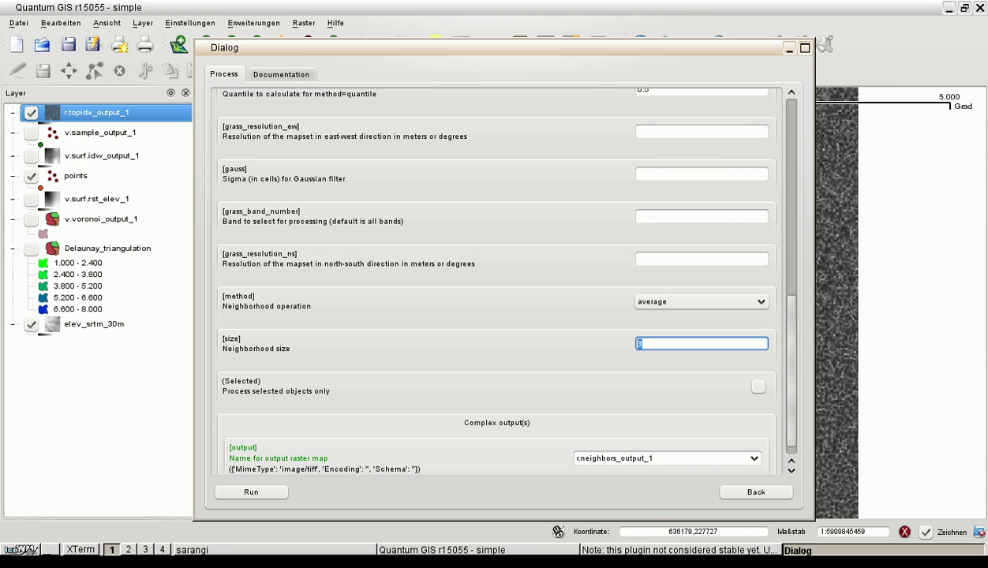
type("9")
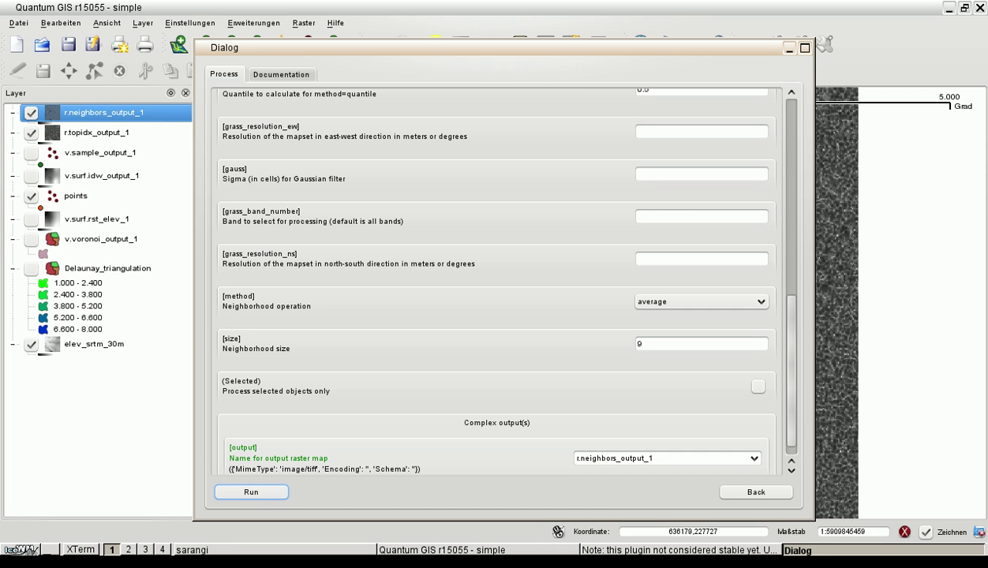
left_click(84, 62)
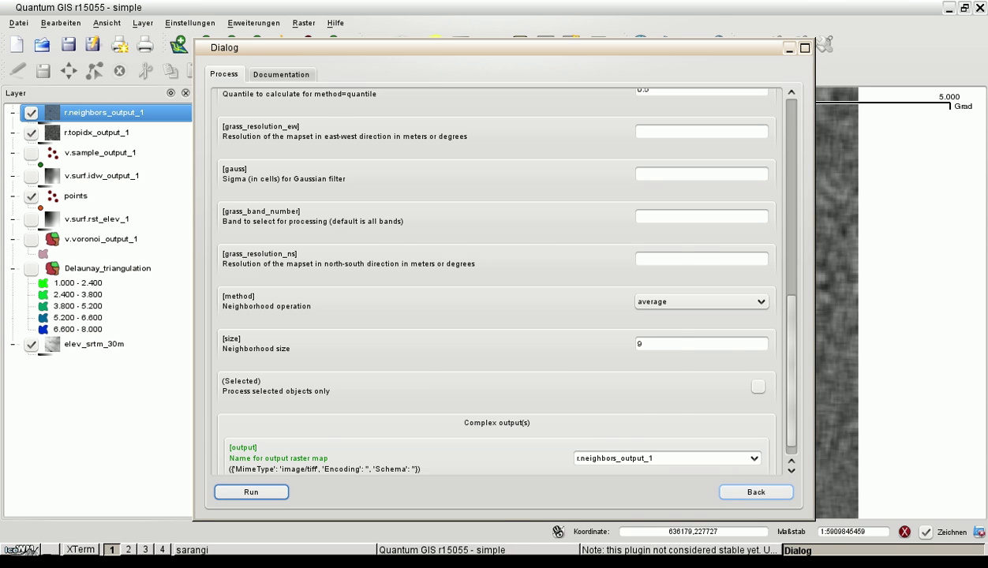
left_click(756, 492)
left_click(730, 438)
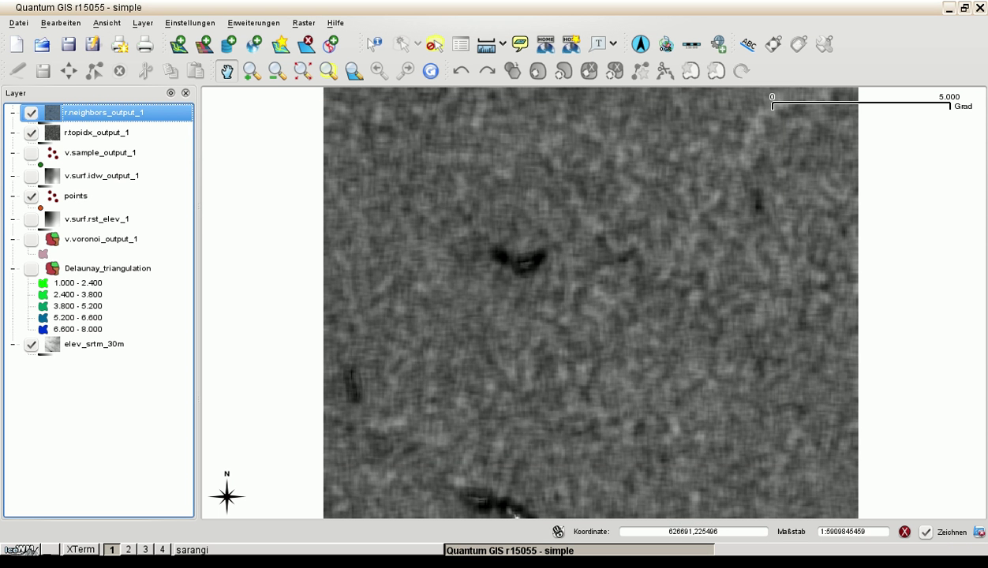
- Toggle r.neighbors_output_1 to compare it with r.topidx_output_1, and leave both raster layers hidden
left_click(31, 113)
left_click(31, 112)
left_click(31, 113)
left_click(31, 113)
left_click(31, 113)
left_click(31, 132)
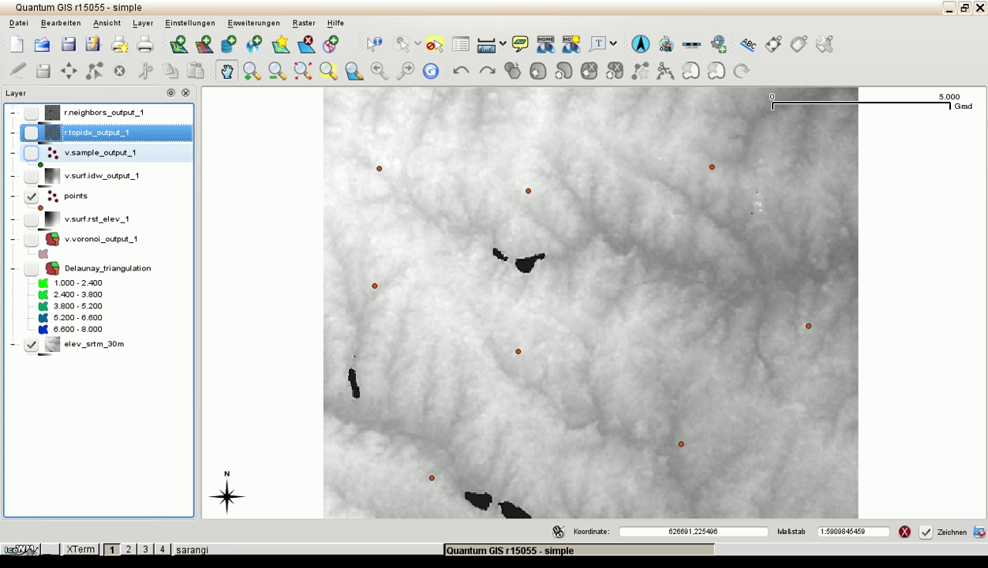
- Reopen the WPS client and connect to the PyWPS local GRASS GIS 7 server
left_click(718, 43)
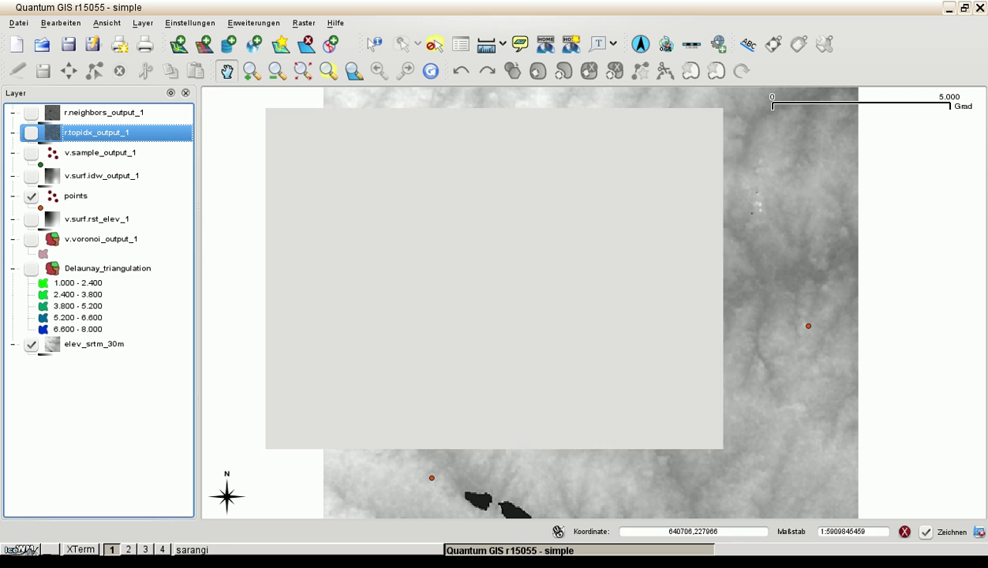
left_click(316, 153)
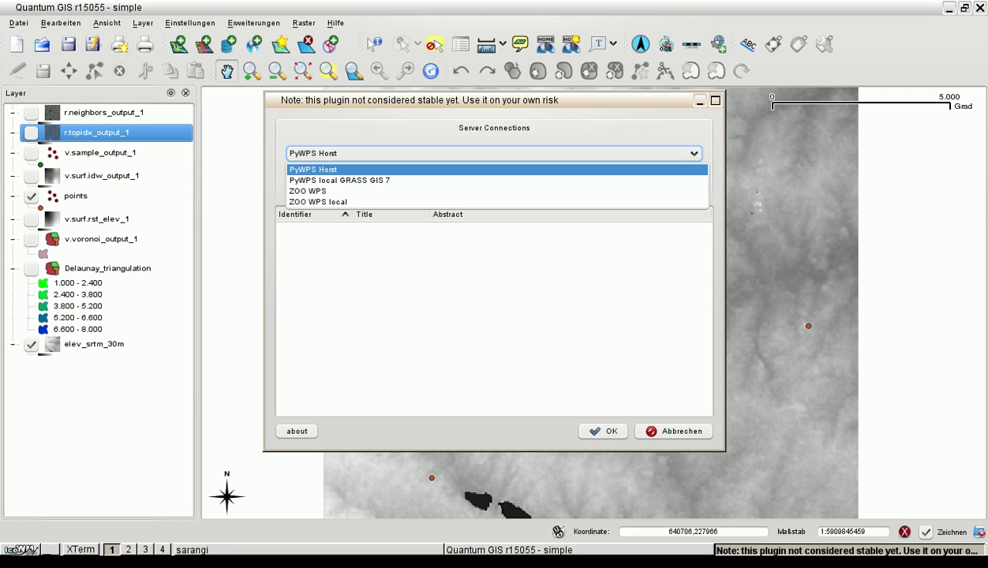
left_click(312, 178)
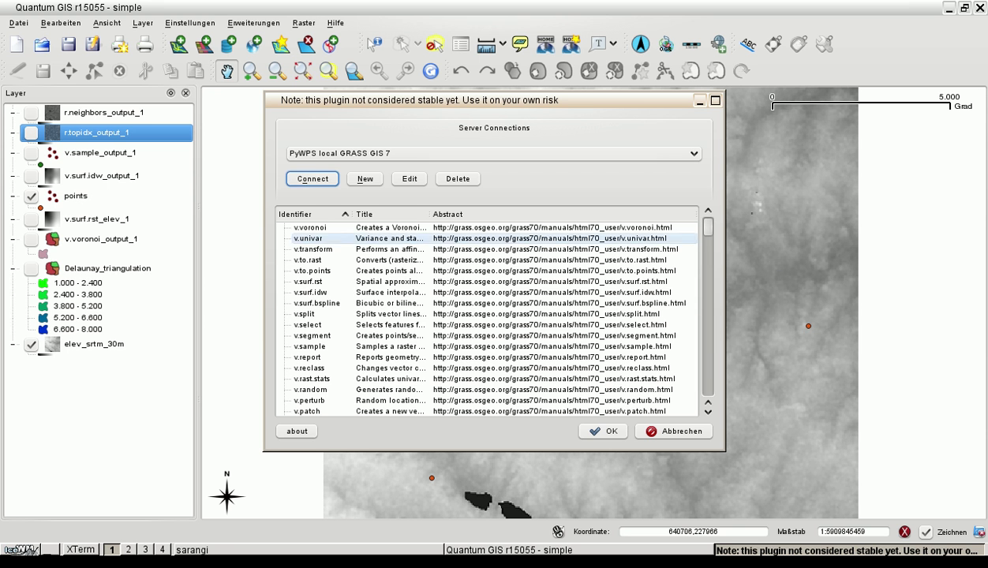
- Open the r.contour process from the end of the server's process list
left_click_drag(708, 227, 708, 386)
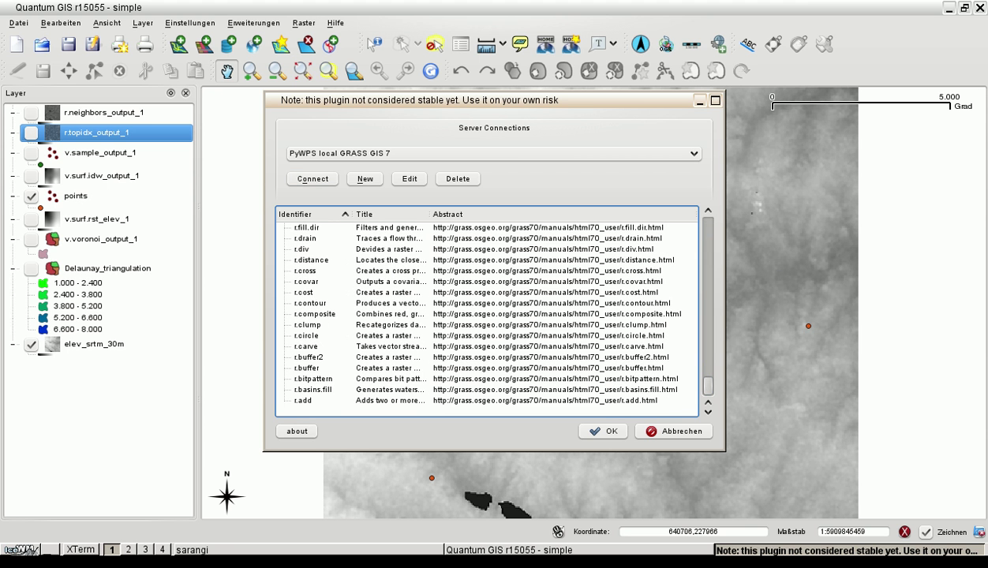
left_click(311, 303)
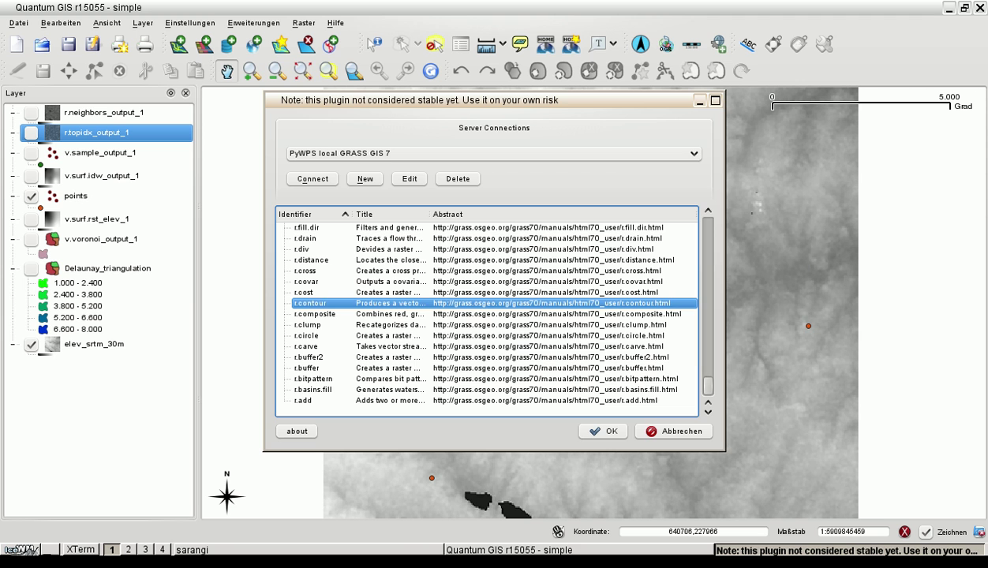
left_click(603, 431)
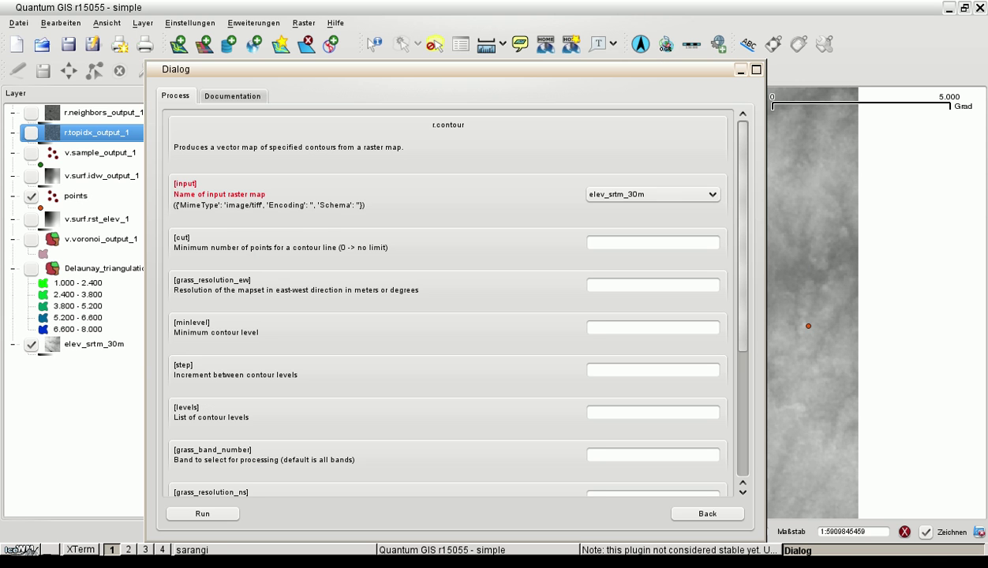
- Set the r.contour input to elev_srtm_30m with minimum contour level 0, increment 20 and maximum contour level 2000
left_click_drag(505, 70, 517, 43)
left_click(663, 167)
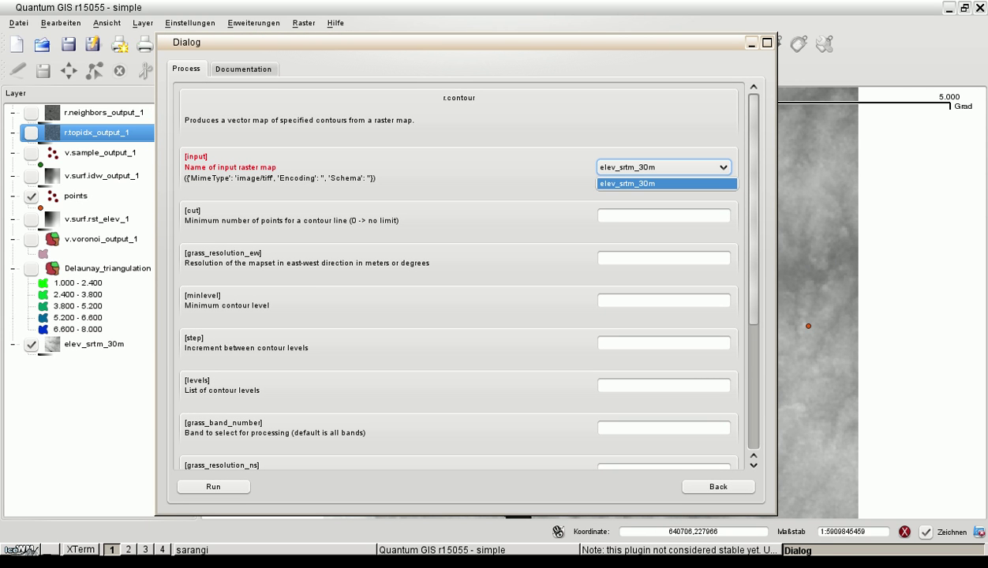
left_click(664, 183)
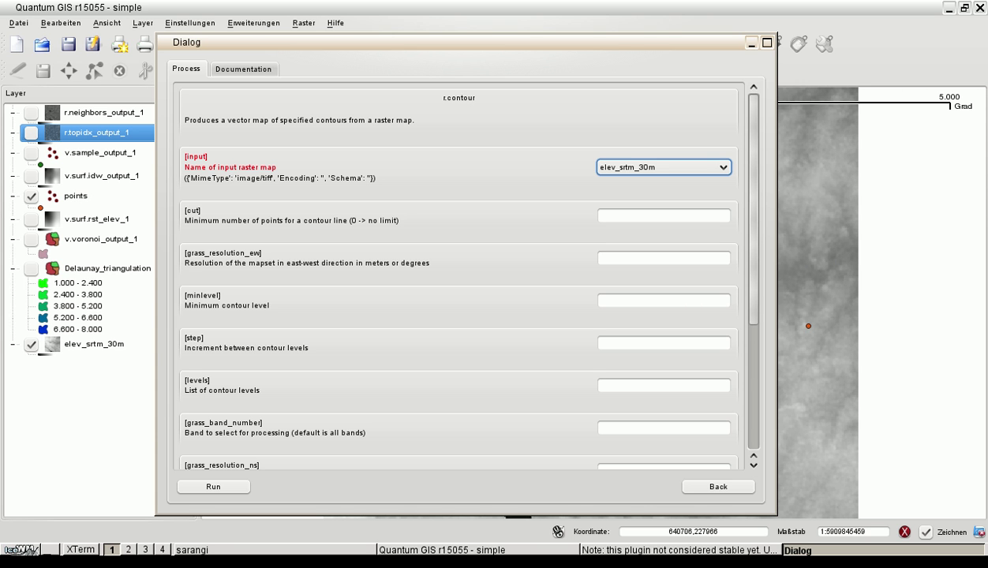
left_click(664, 300)
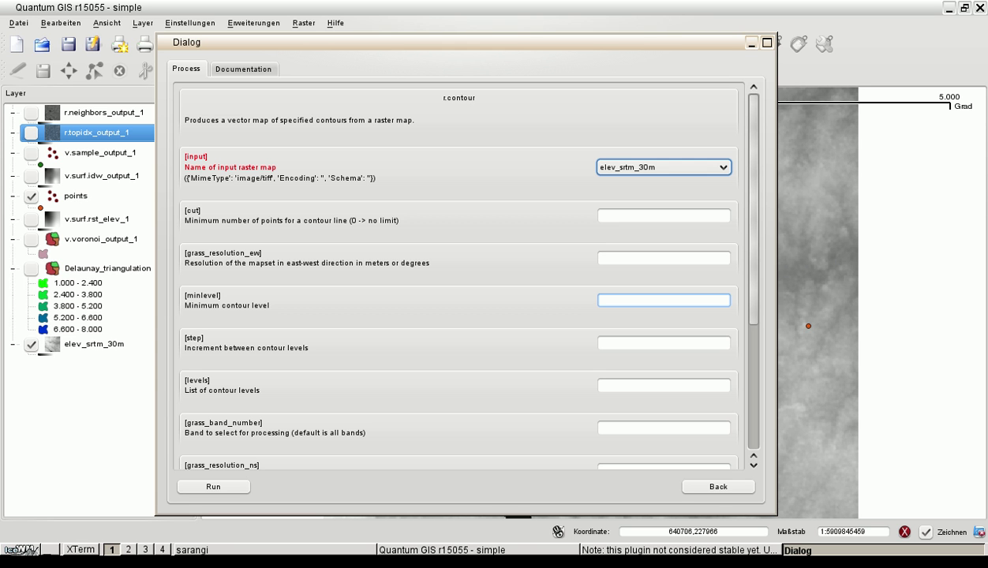
left_click(664, 300)
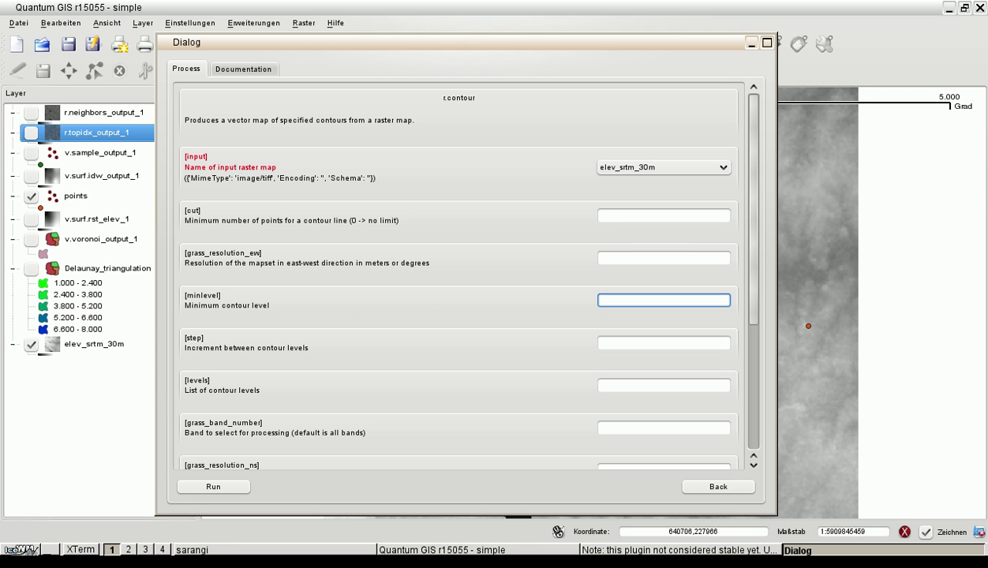
type("0")
left_click(664, 342)
type("20")
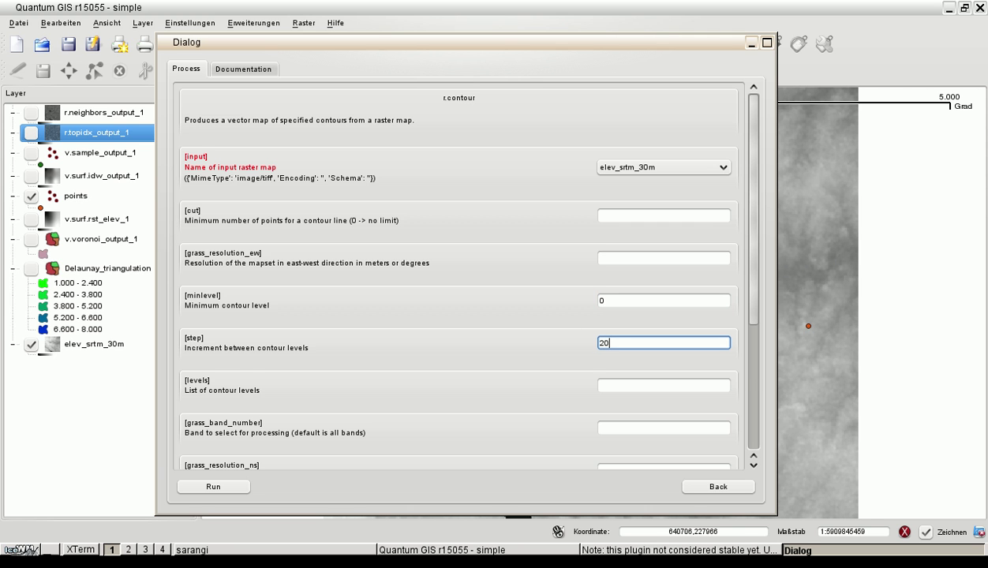
scroll(458, 276, "down", 2)
left_click(664, 420)
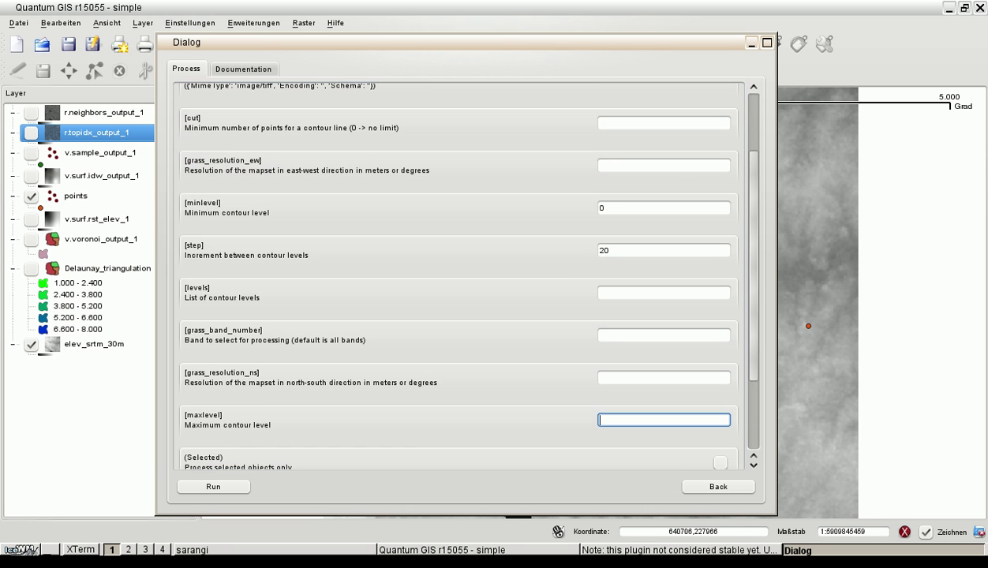
type("2000")
- Run r.contour with output r.contour_output_1, dismiss the result message and close the WPS client
scroll(458, 276, "down", 2)
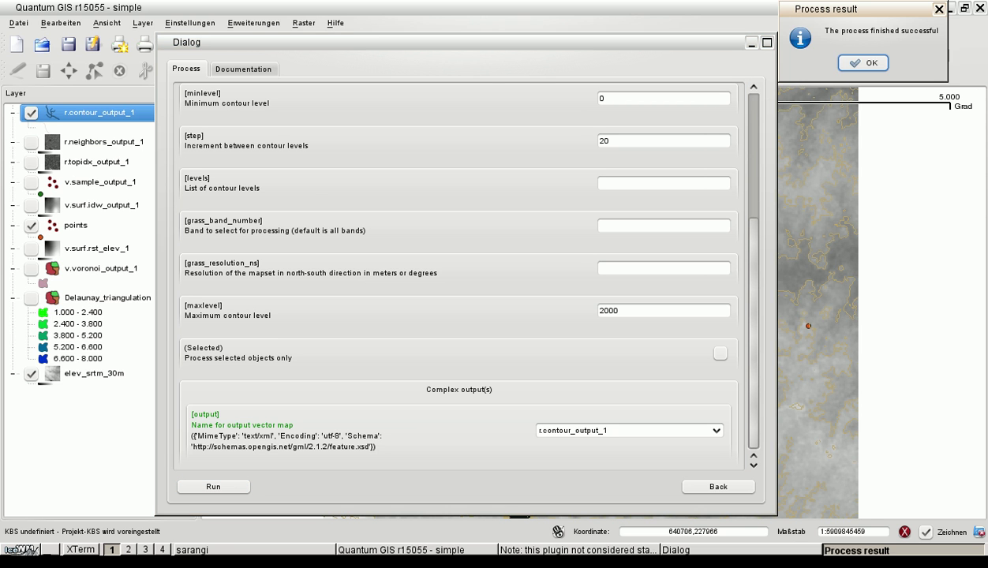
left_click(862, 62)
left_click(718, 487)
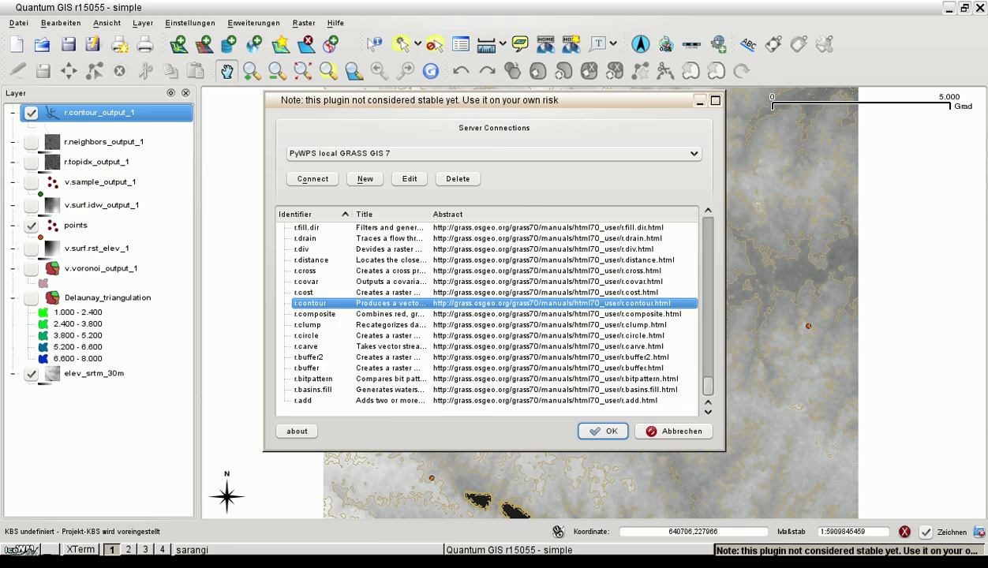
left_click(674, 432)
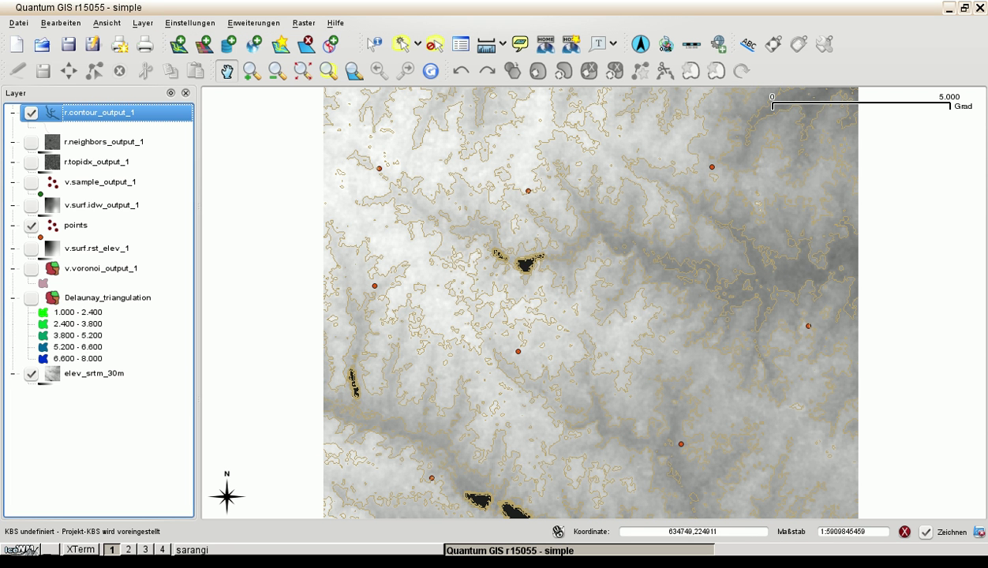